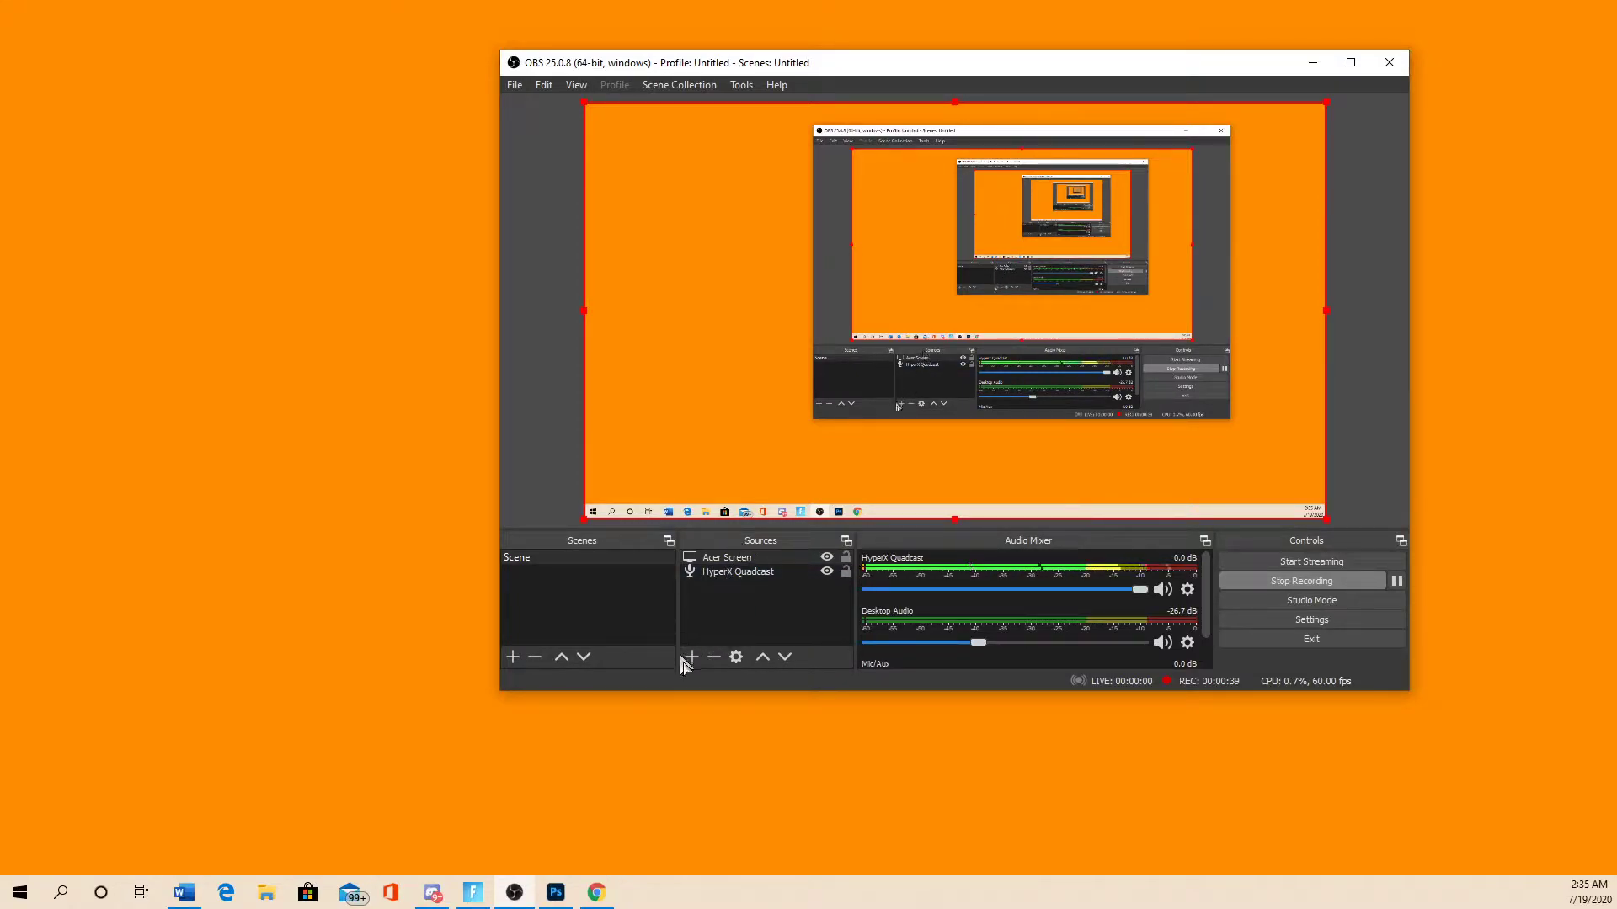
- Add a 'Web Cam' Video Capture Device from the Logitech Webcam C930e with default colour settings
left_click(693, 661)
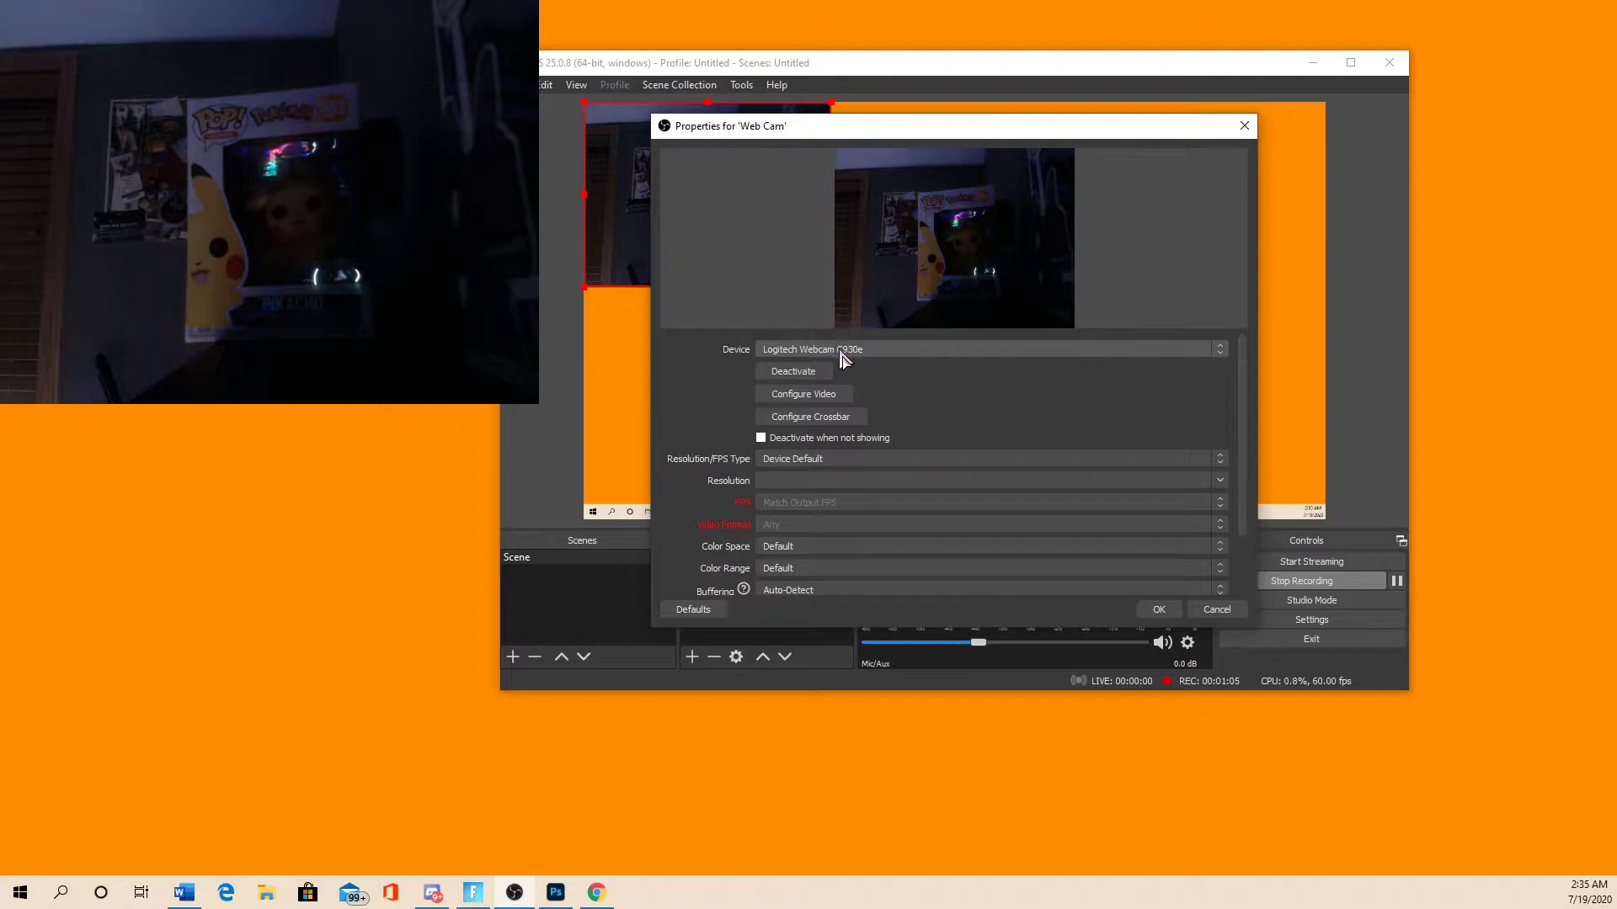
left_click(816, 358)
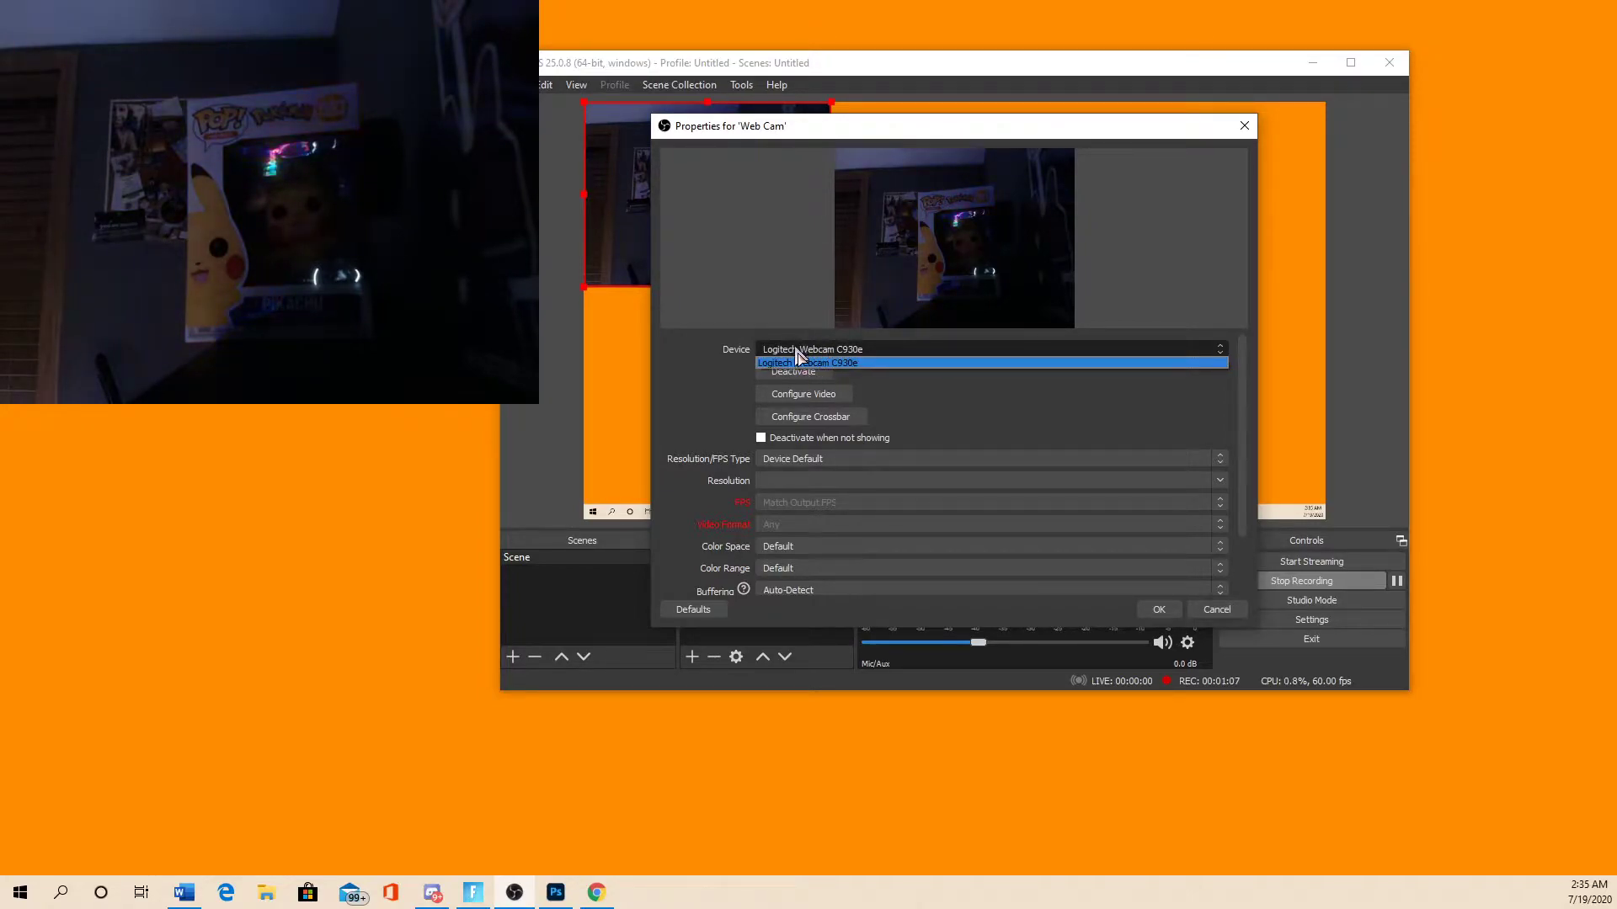
left_click(844, 366)
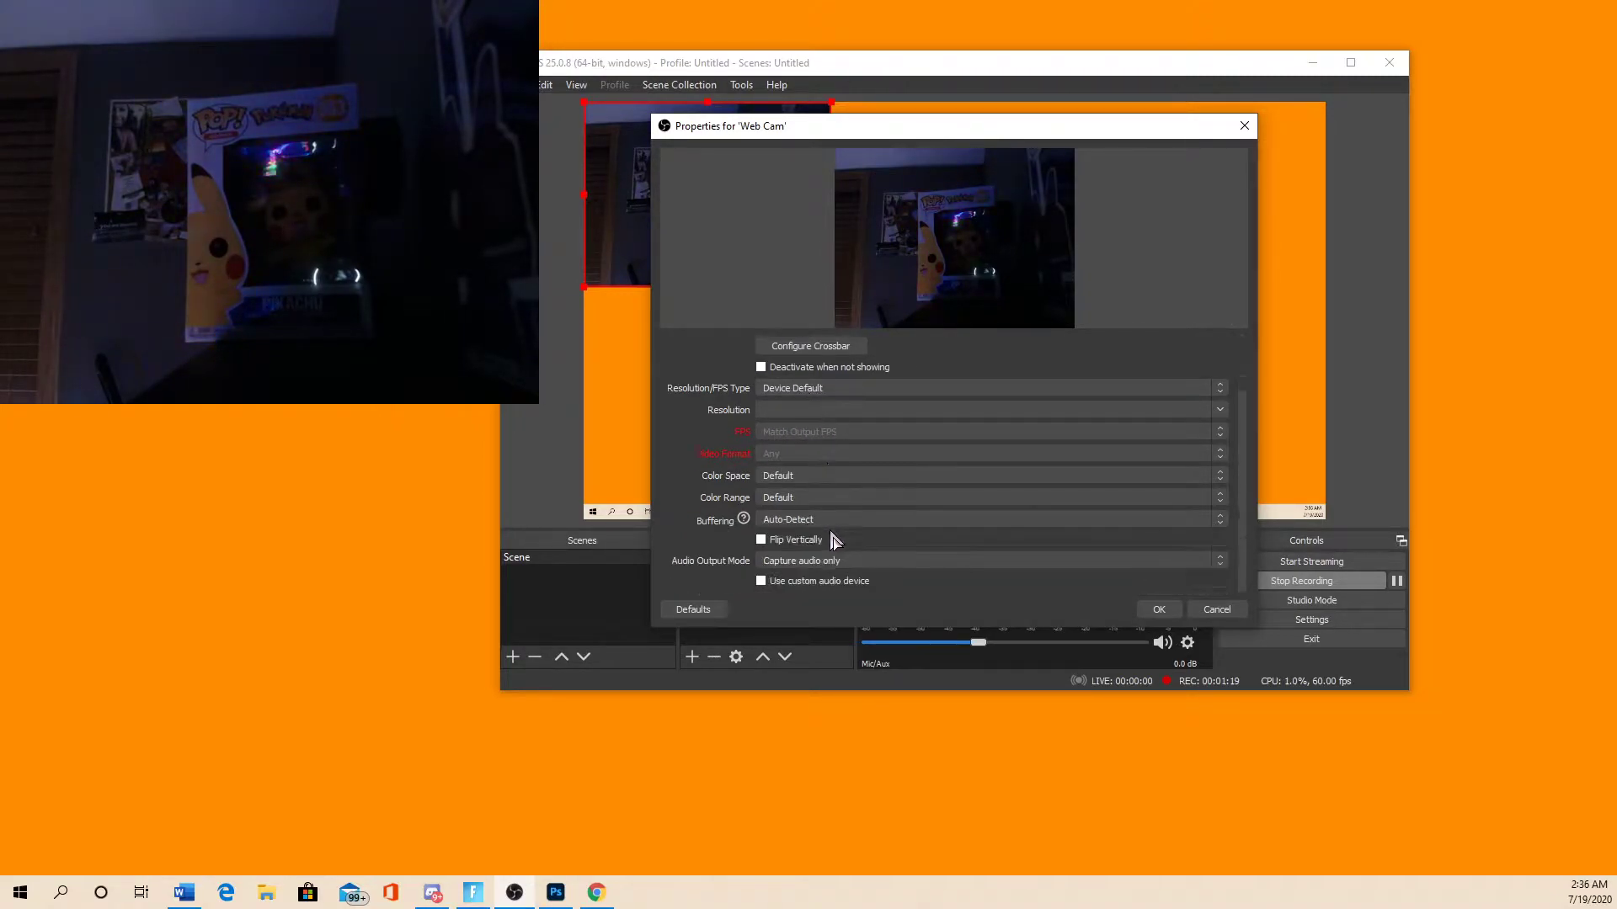
left_click(809, 478)
left_click(811, 502)
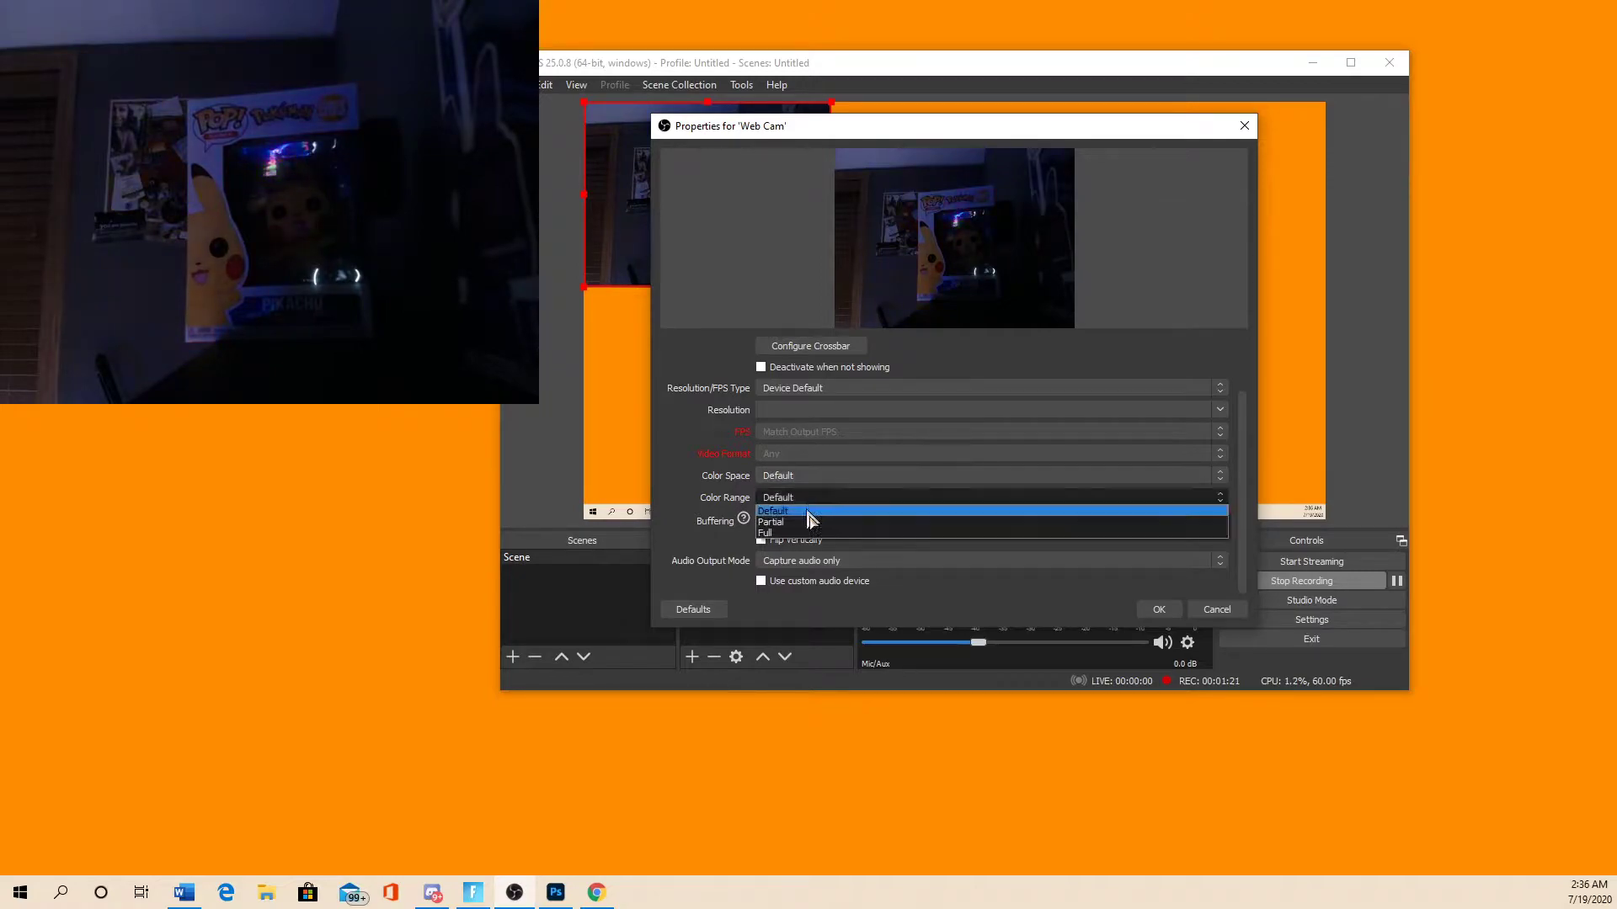
left_click(684, 494)
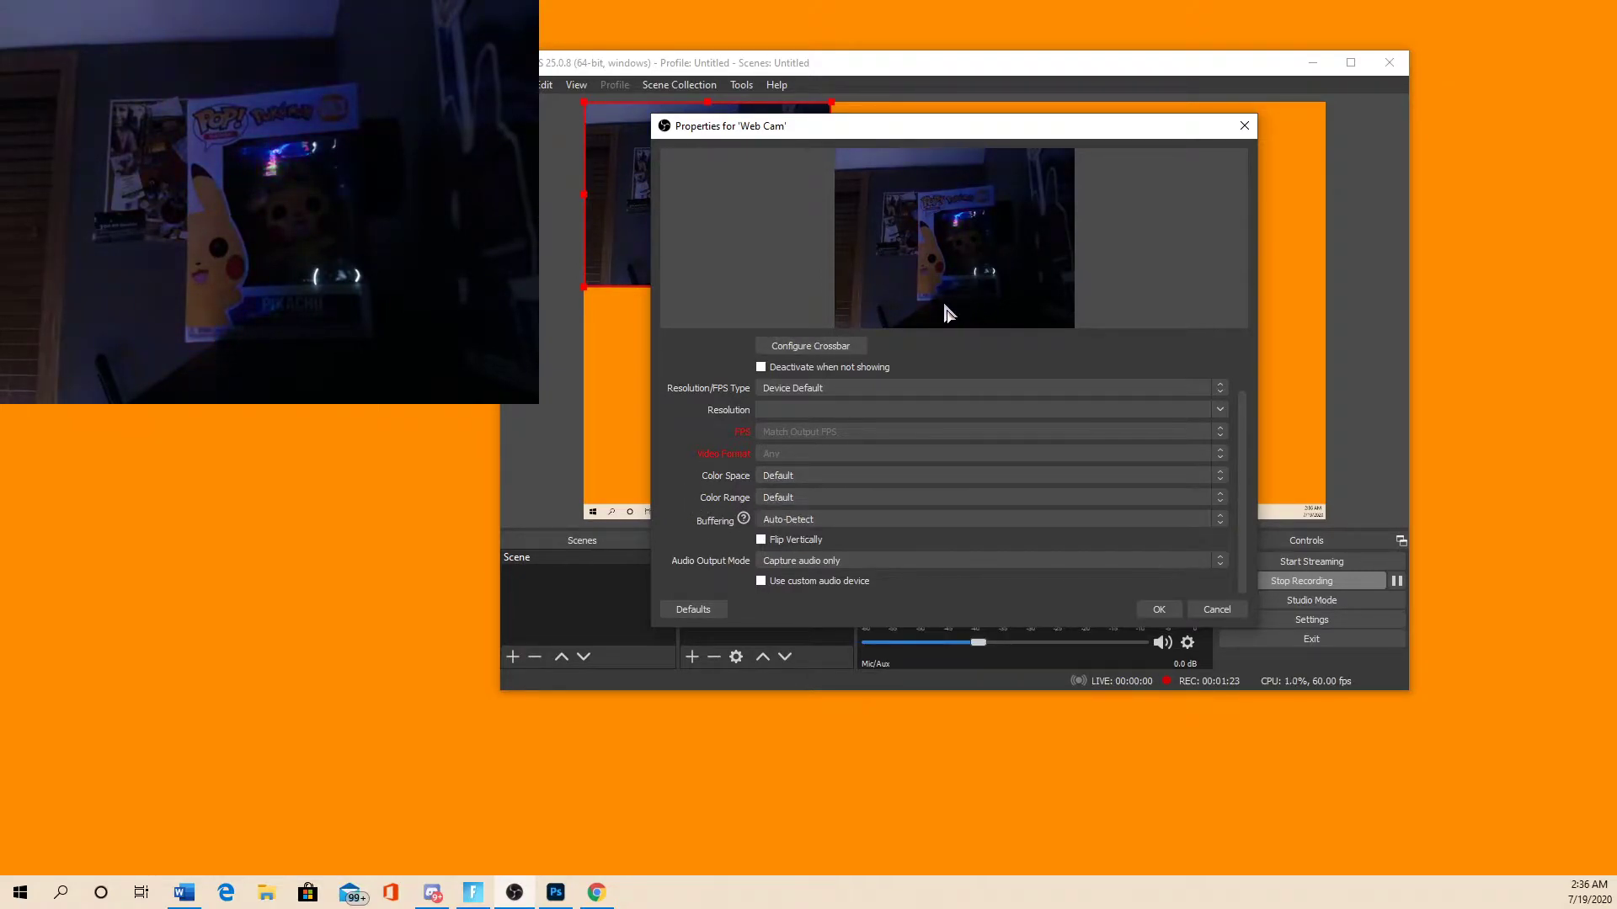
left_click(1157, 618)
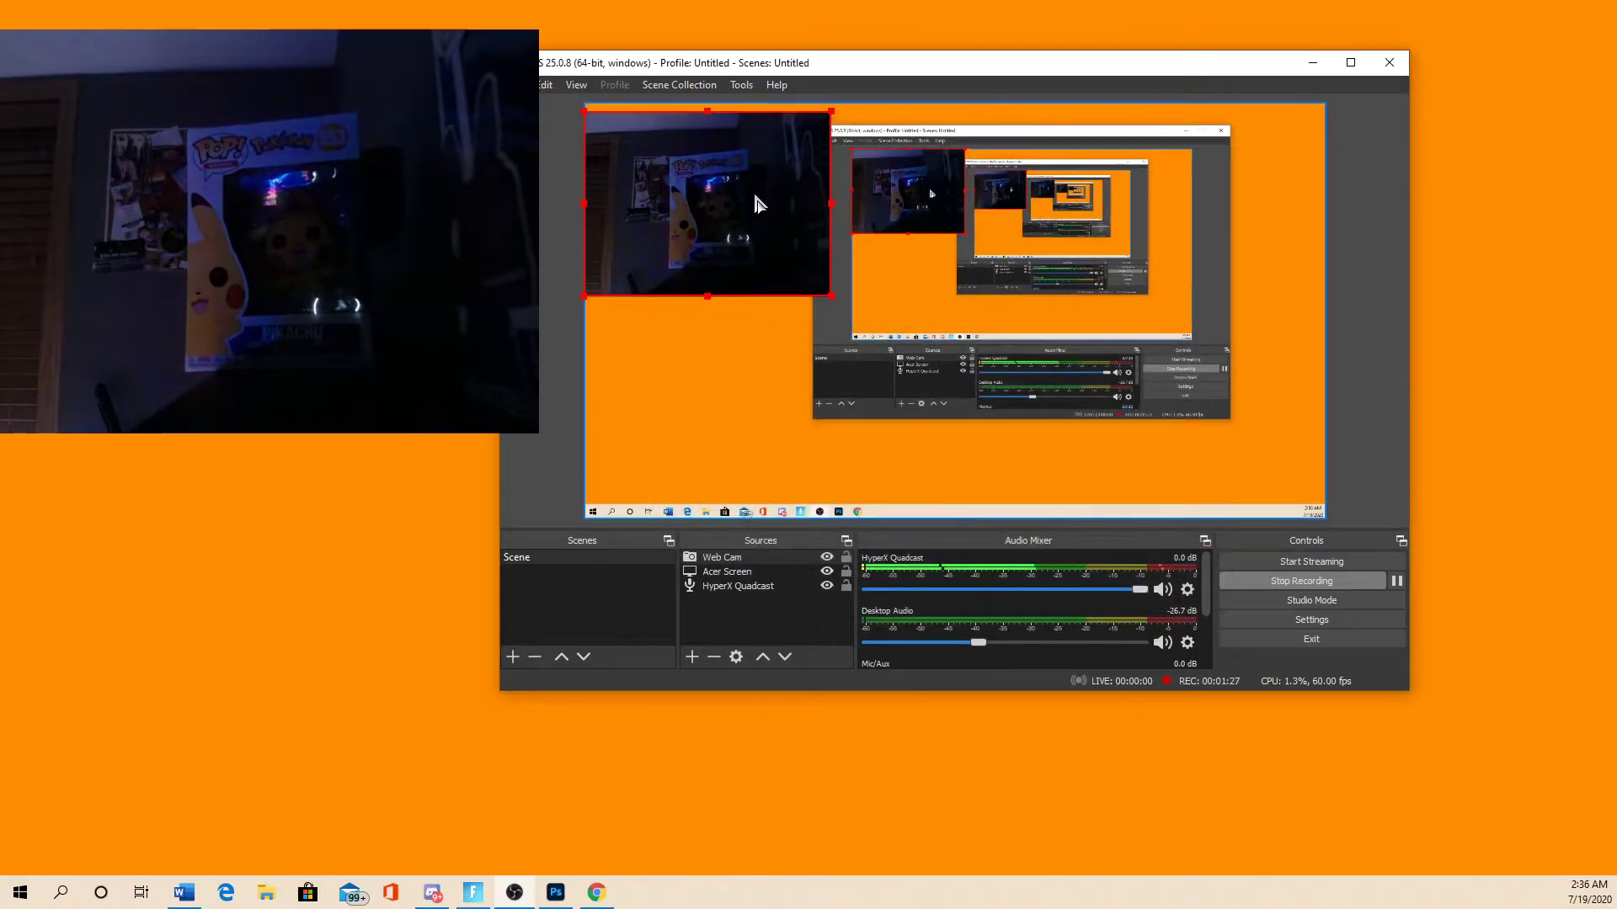
- Drag the Web Cam feed down to the left-middle of the preview
mouse_move(758, 203)
left_mouse_down()
mouse_move(783, 287)
mouse_move(752, 366)
left_mouse_up()
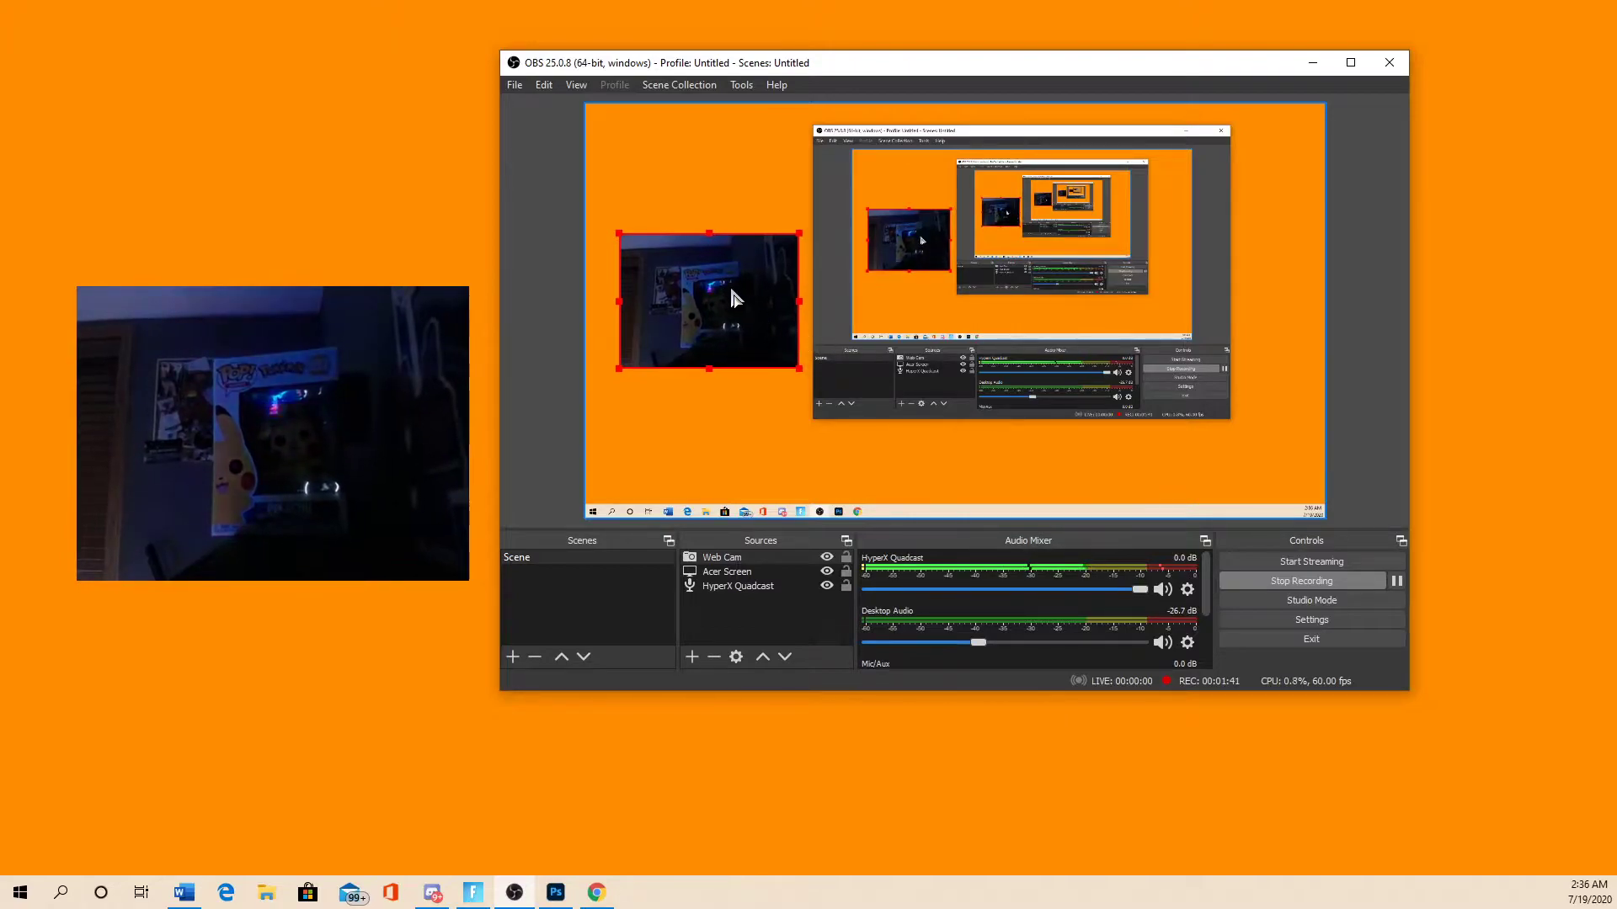
left_click_drag(732, 296, 736, 323)
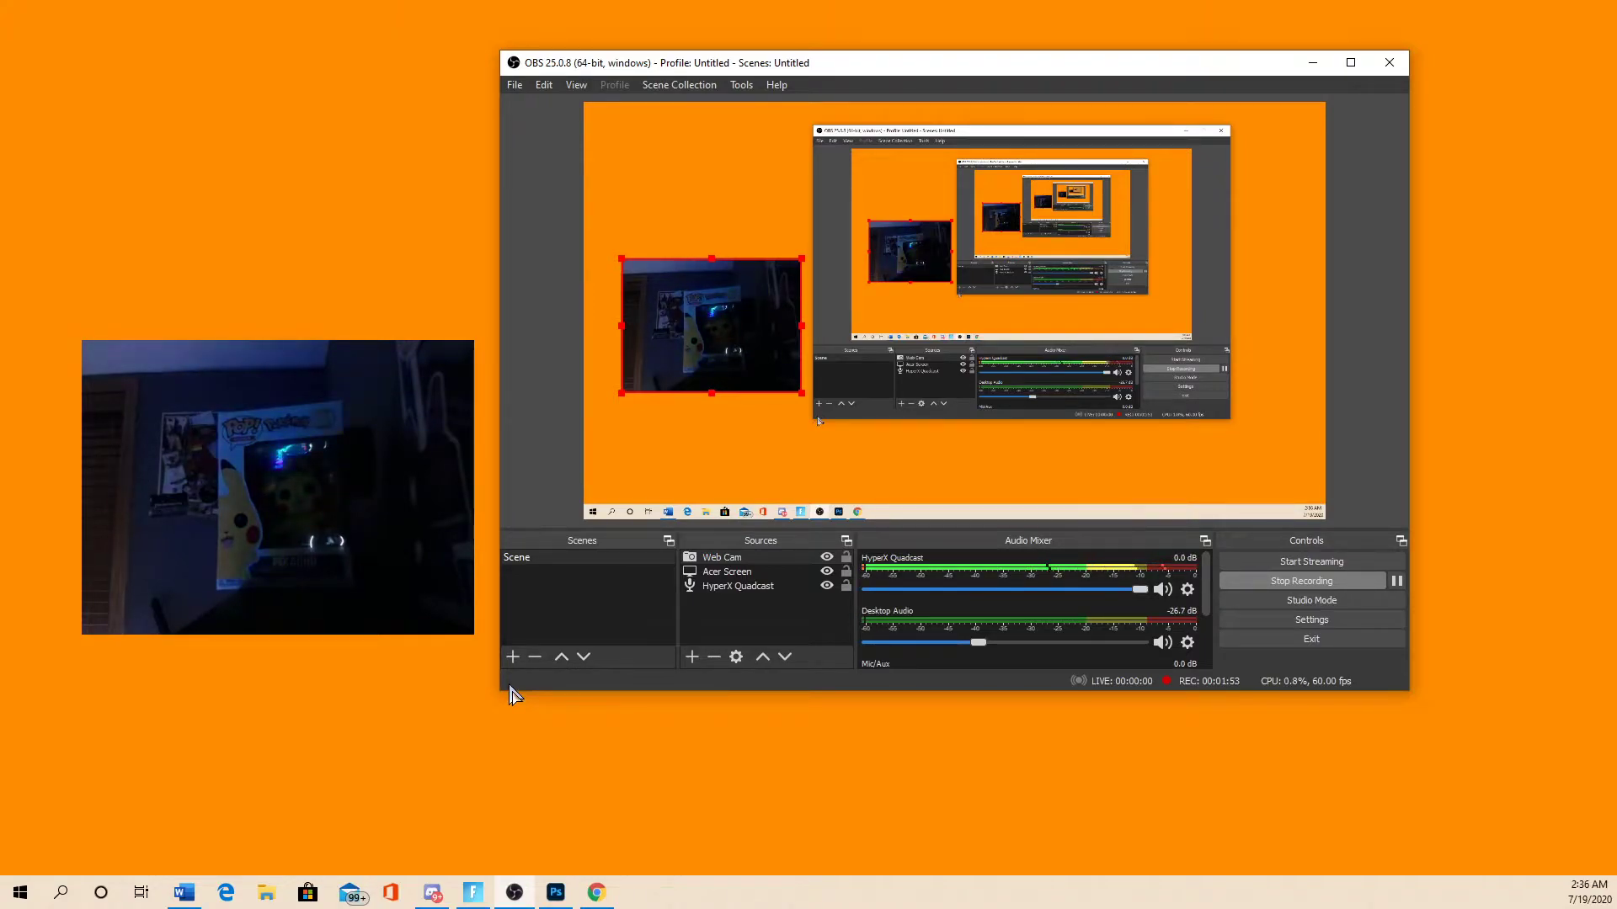
- Search Chrome for 'web cam border' and open wdflat's facecam gallery in a maximised window
left_click(598, 892)
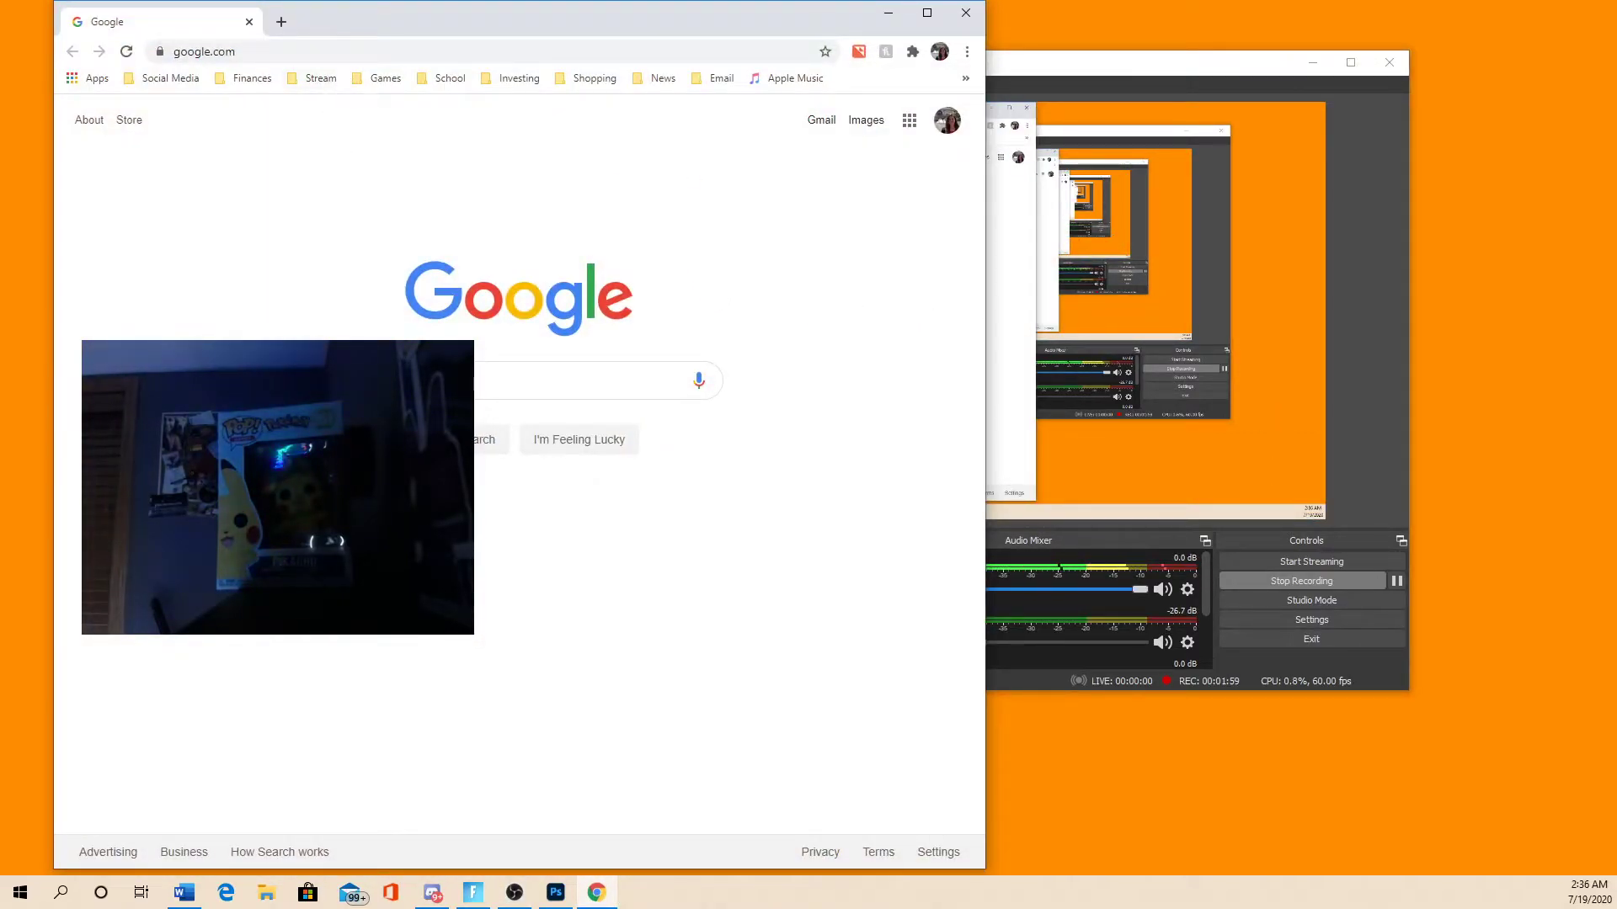
type("webcam ")
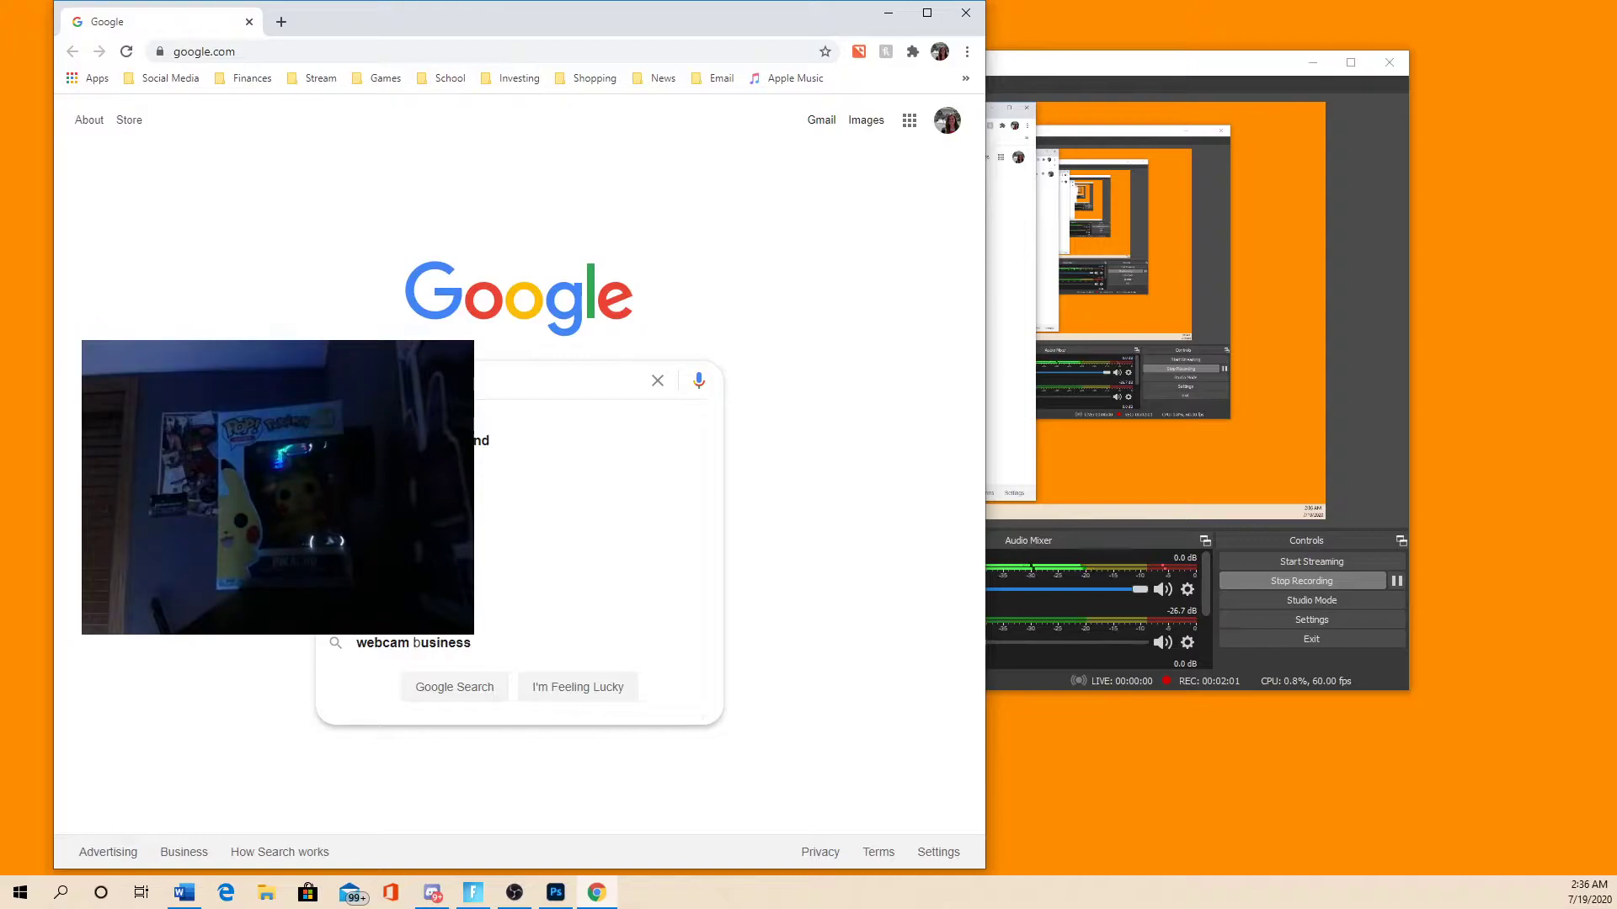
type("bord")
key("Return")
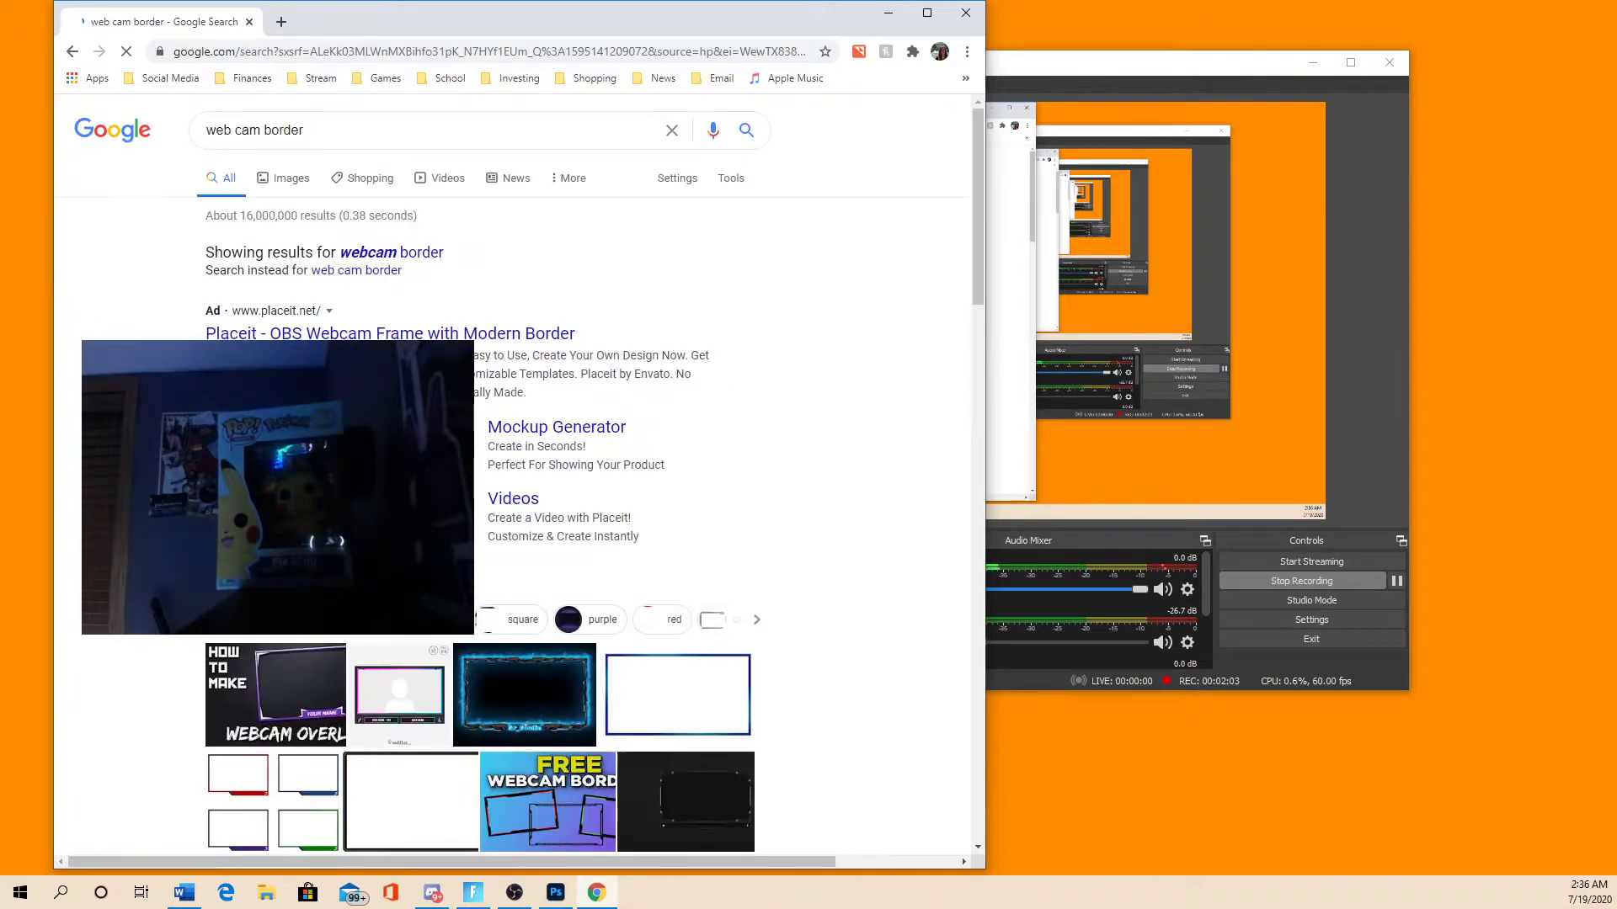
scroll(635, 350, "down", 1)
scroll(765, 455, "down", 1)
scroll(968, 409, "down", 2)
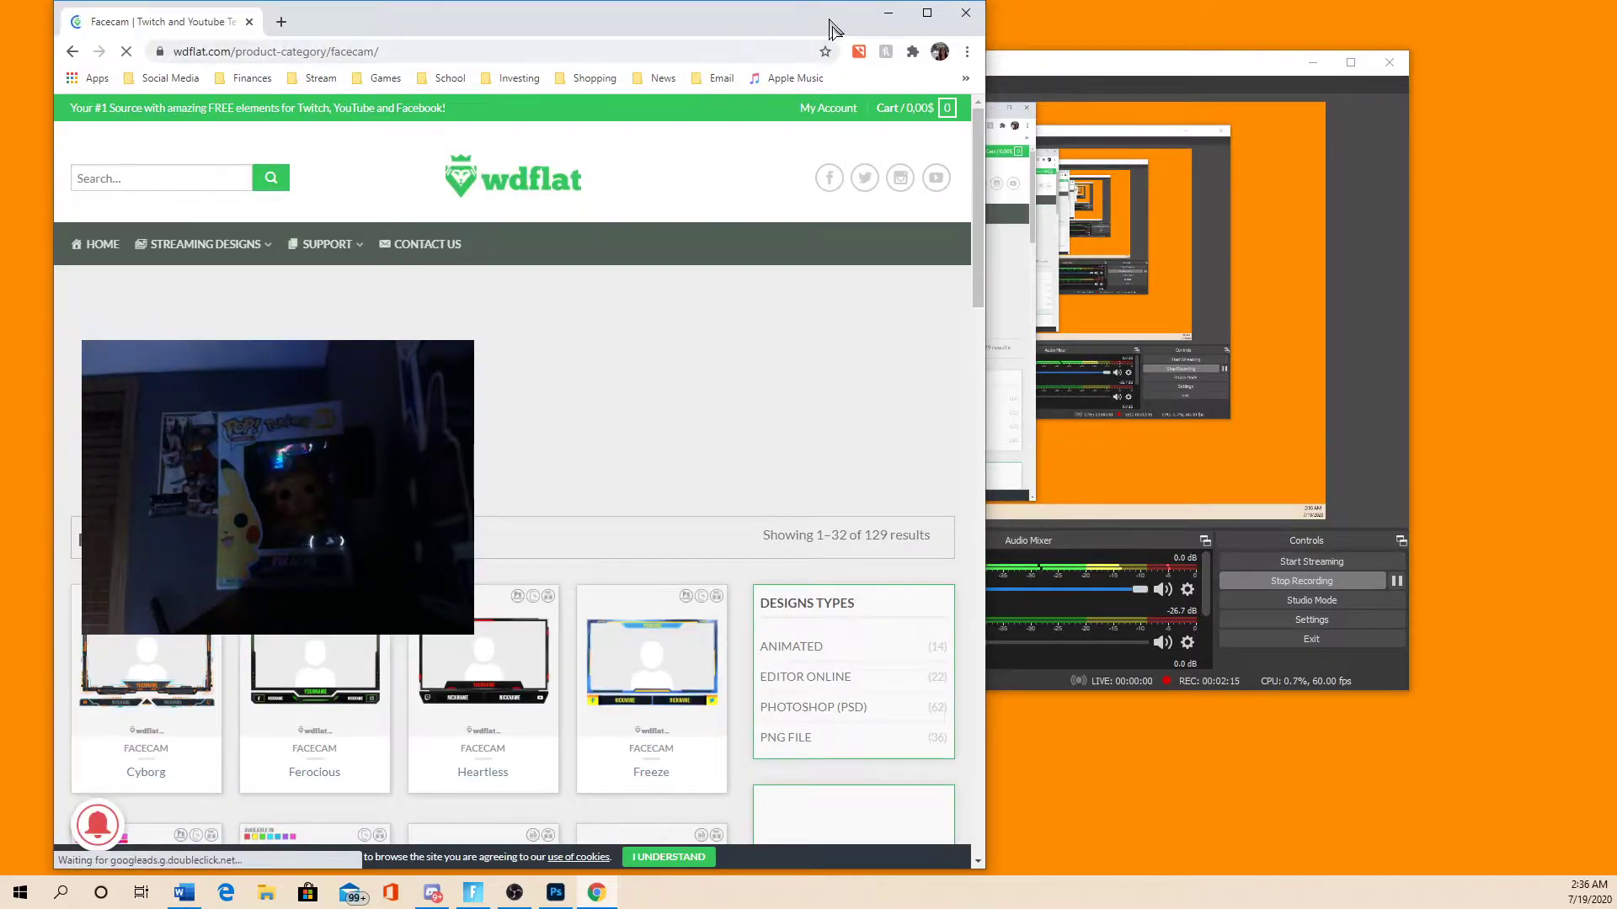
left_click_drag(830, 28, 1088, 27)
left_click(1187, 13)
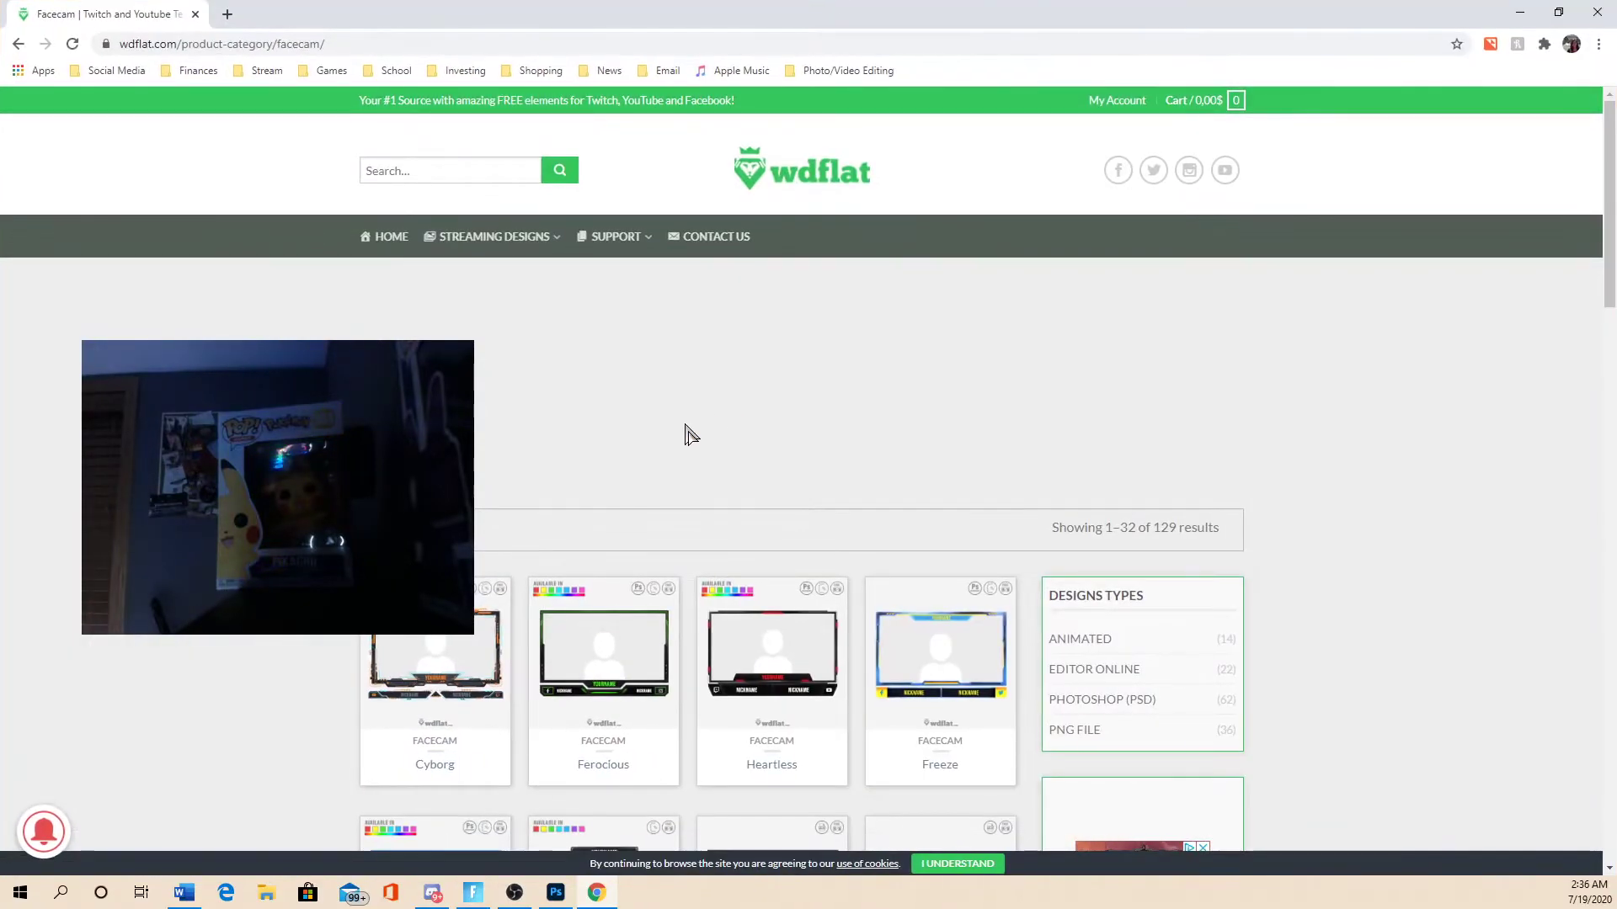
scroll(606, 417, "down", 2)
scroll(522, 391, "down", 1)
scroll(523, 433, "down", 2)
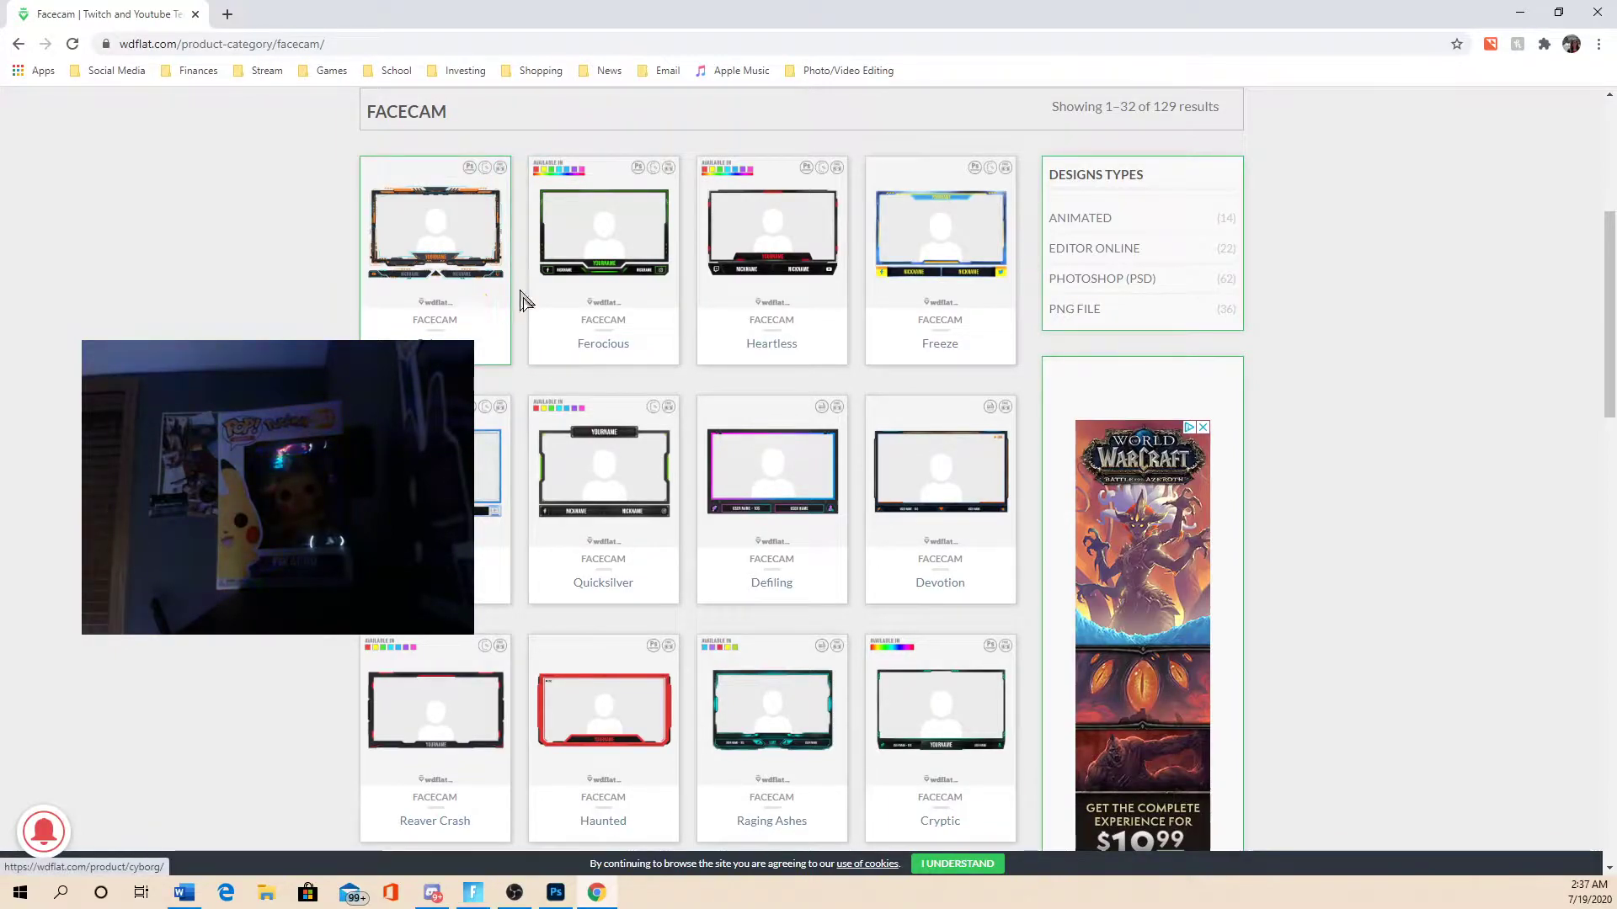
scroll(543, 531, "down", 1)
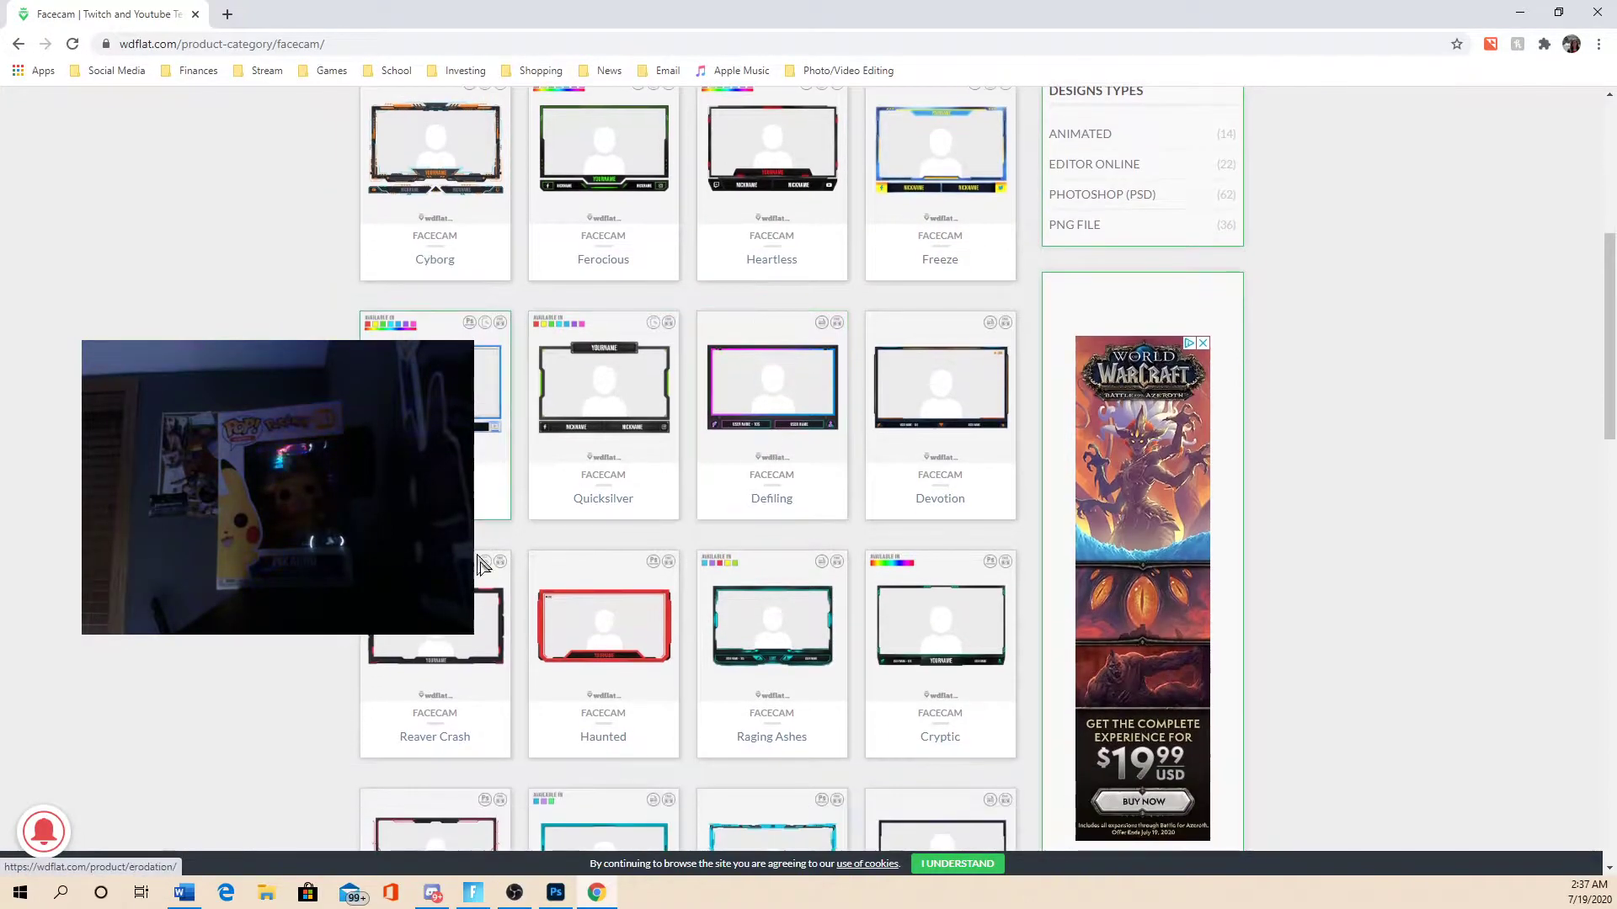
scroll(481, 565, "down", 2)
scroll(560, 578, "down", 1)
scroll(526, 516, "down", 2)
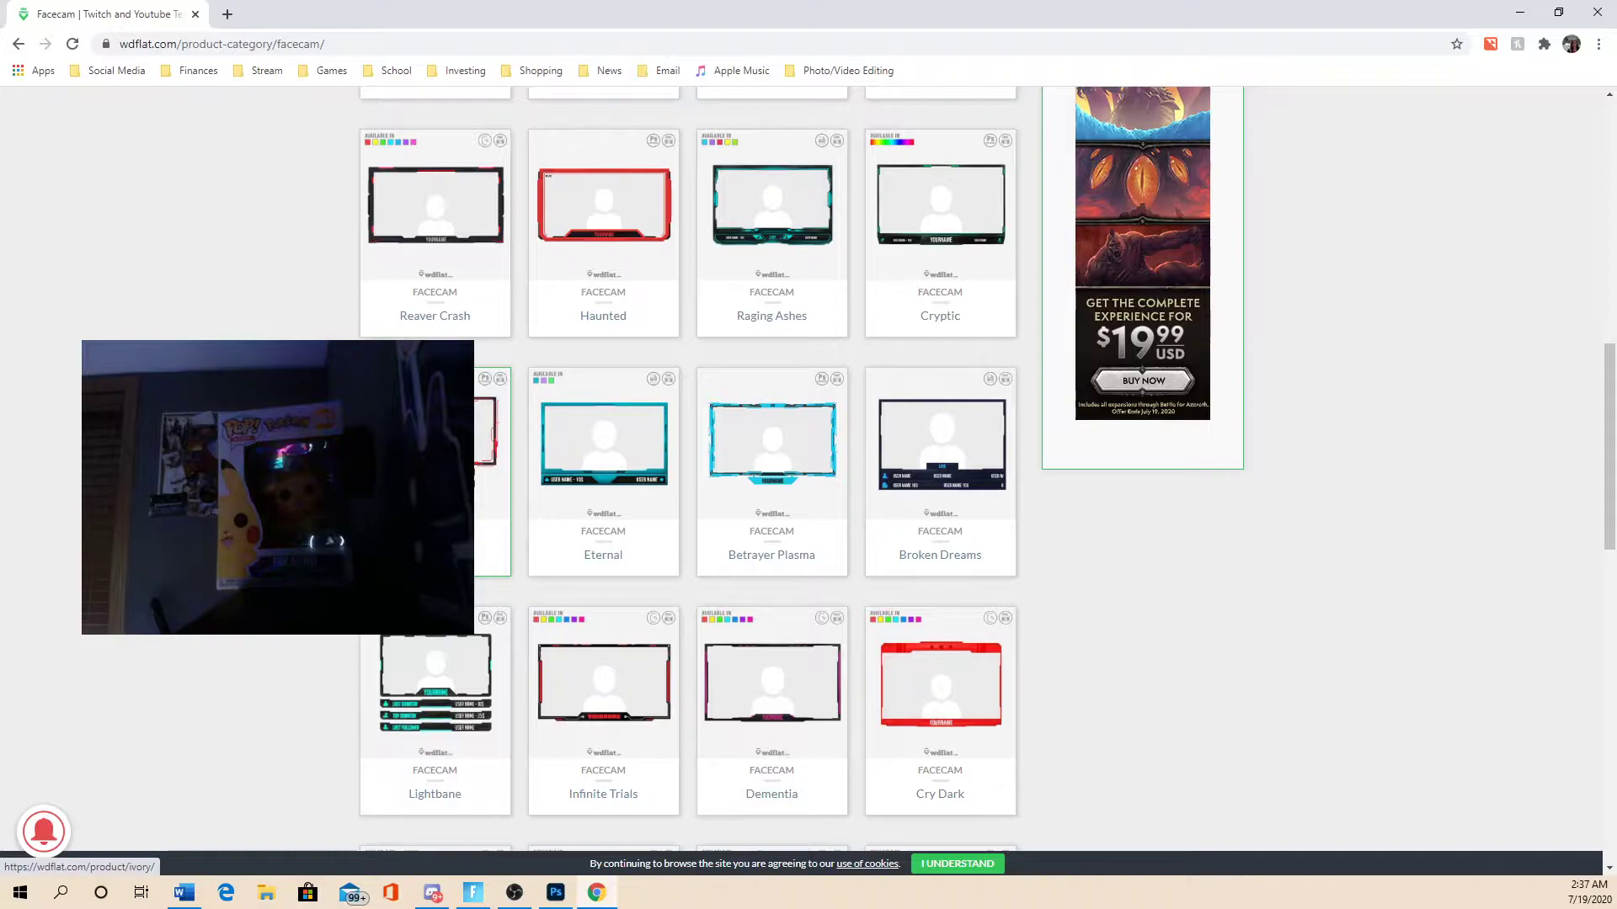
scroll(482, 424, "down", 2)
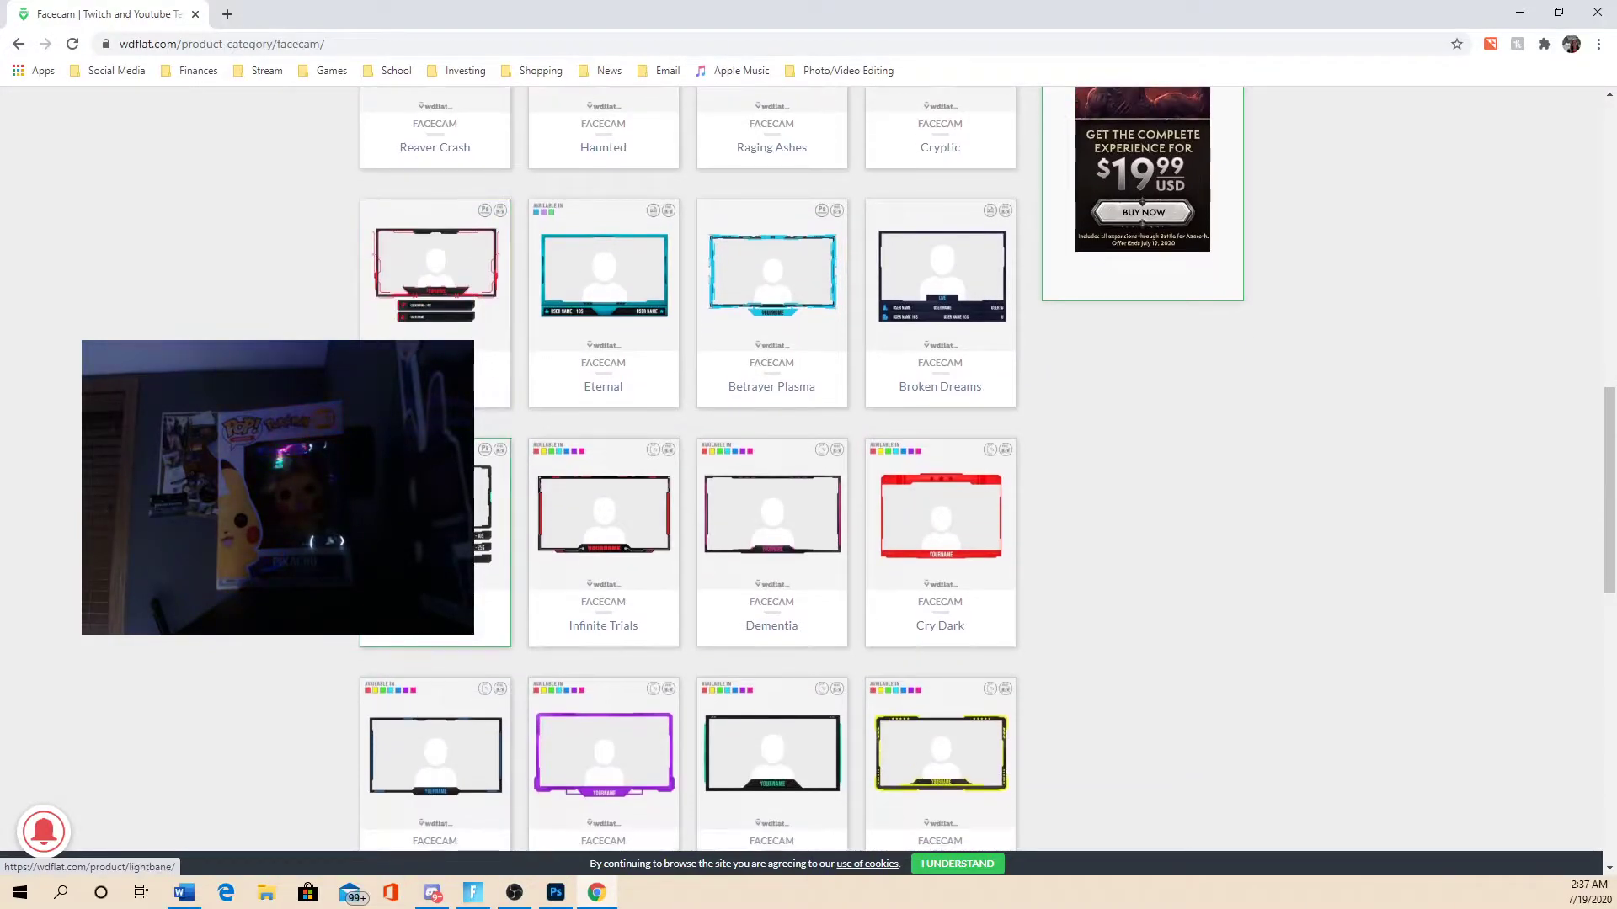
scroll(483, 418, "down", 1)
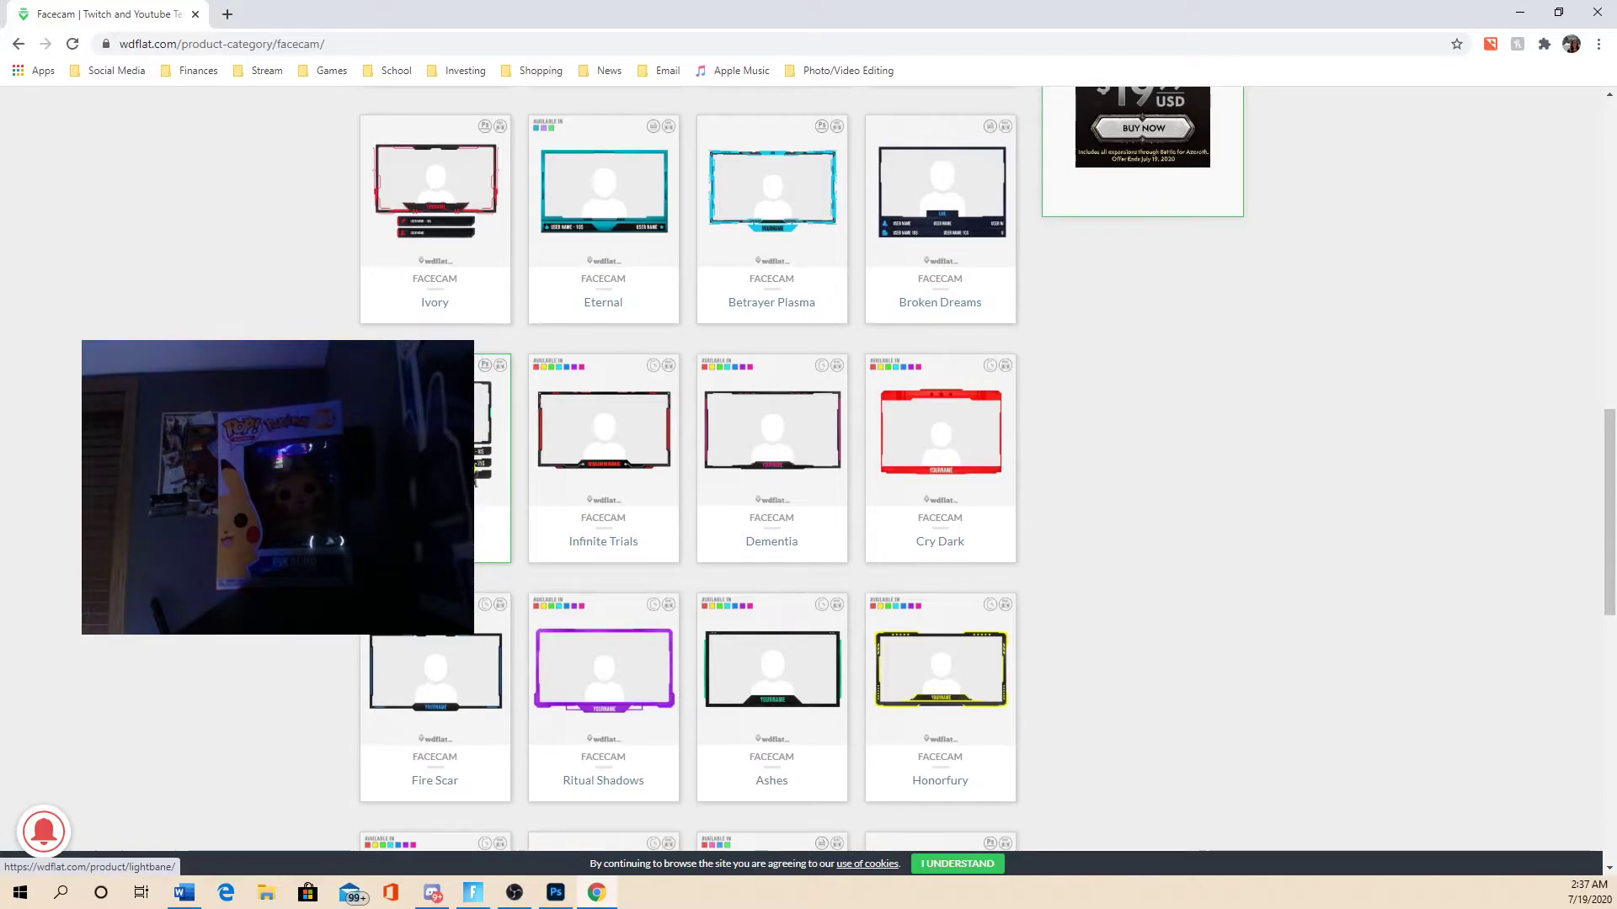
scroll(478, 481, "down", 5)
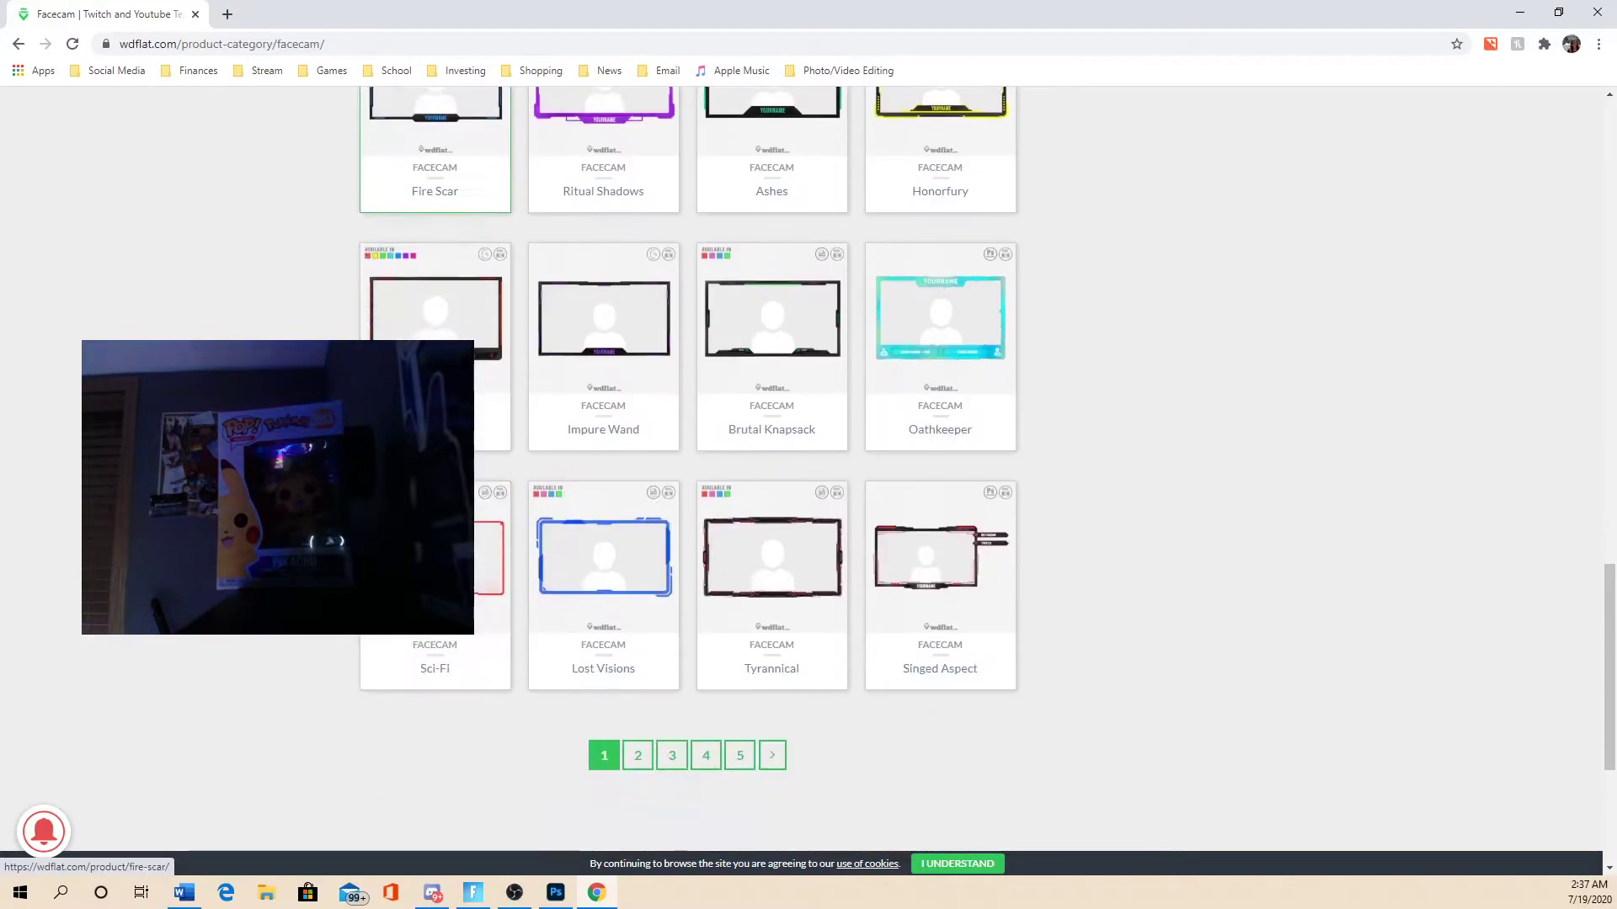
scroll(493, 569, "up", 1)
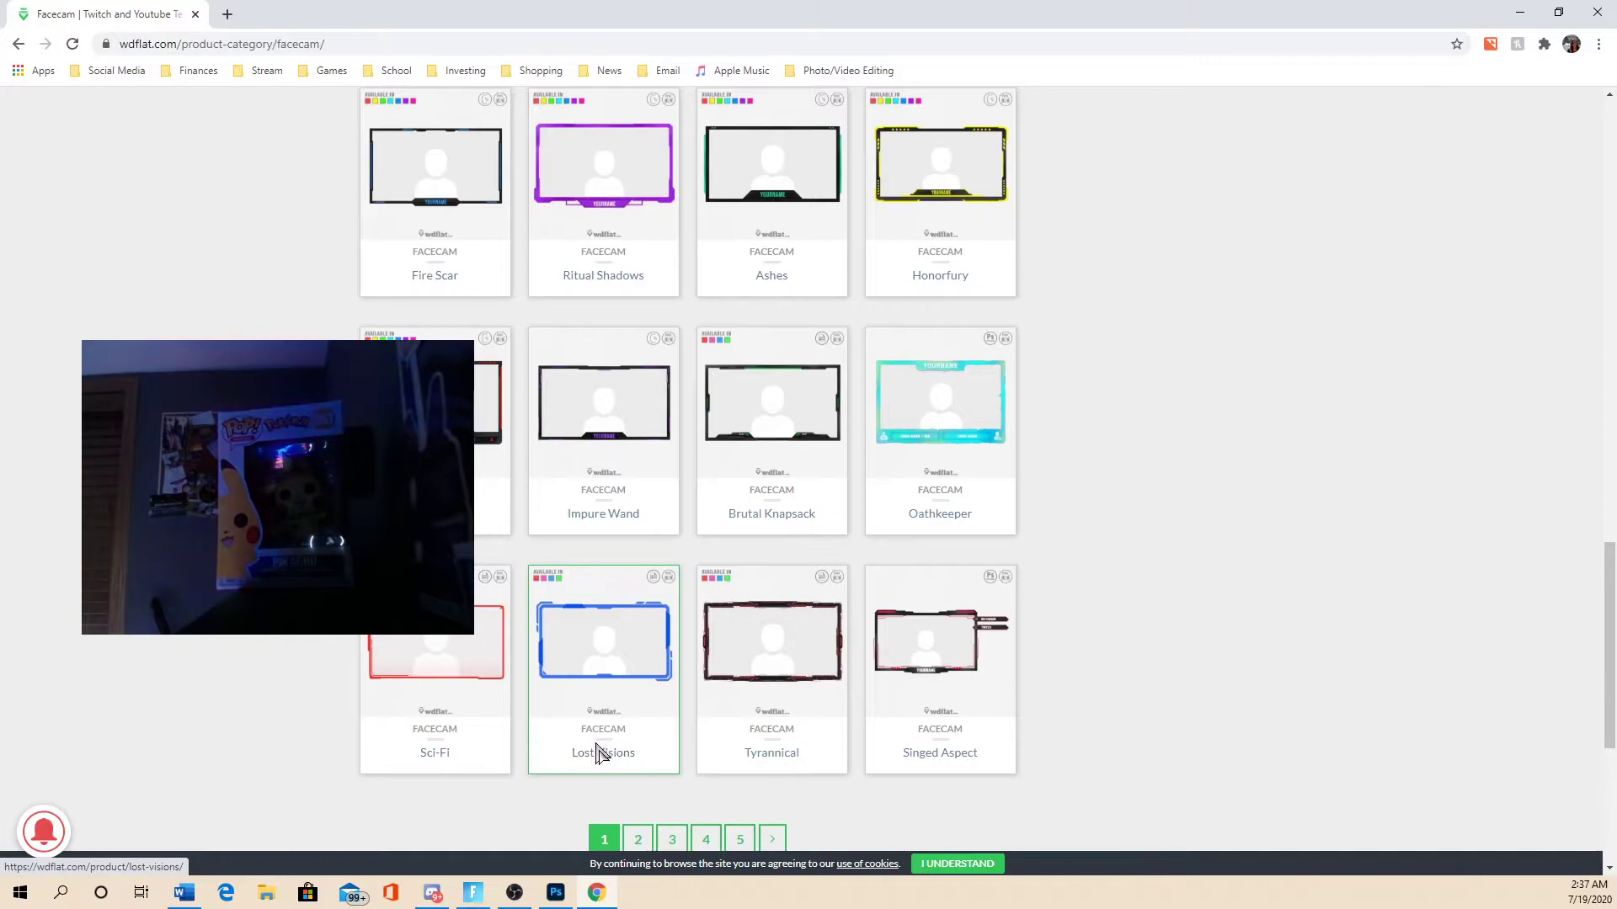
- Open the Lost Visions product page and download its zip file
left_click(620, 758)
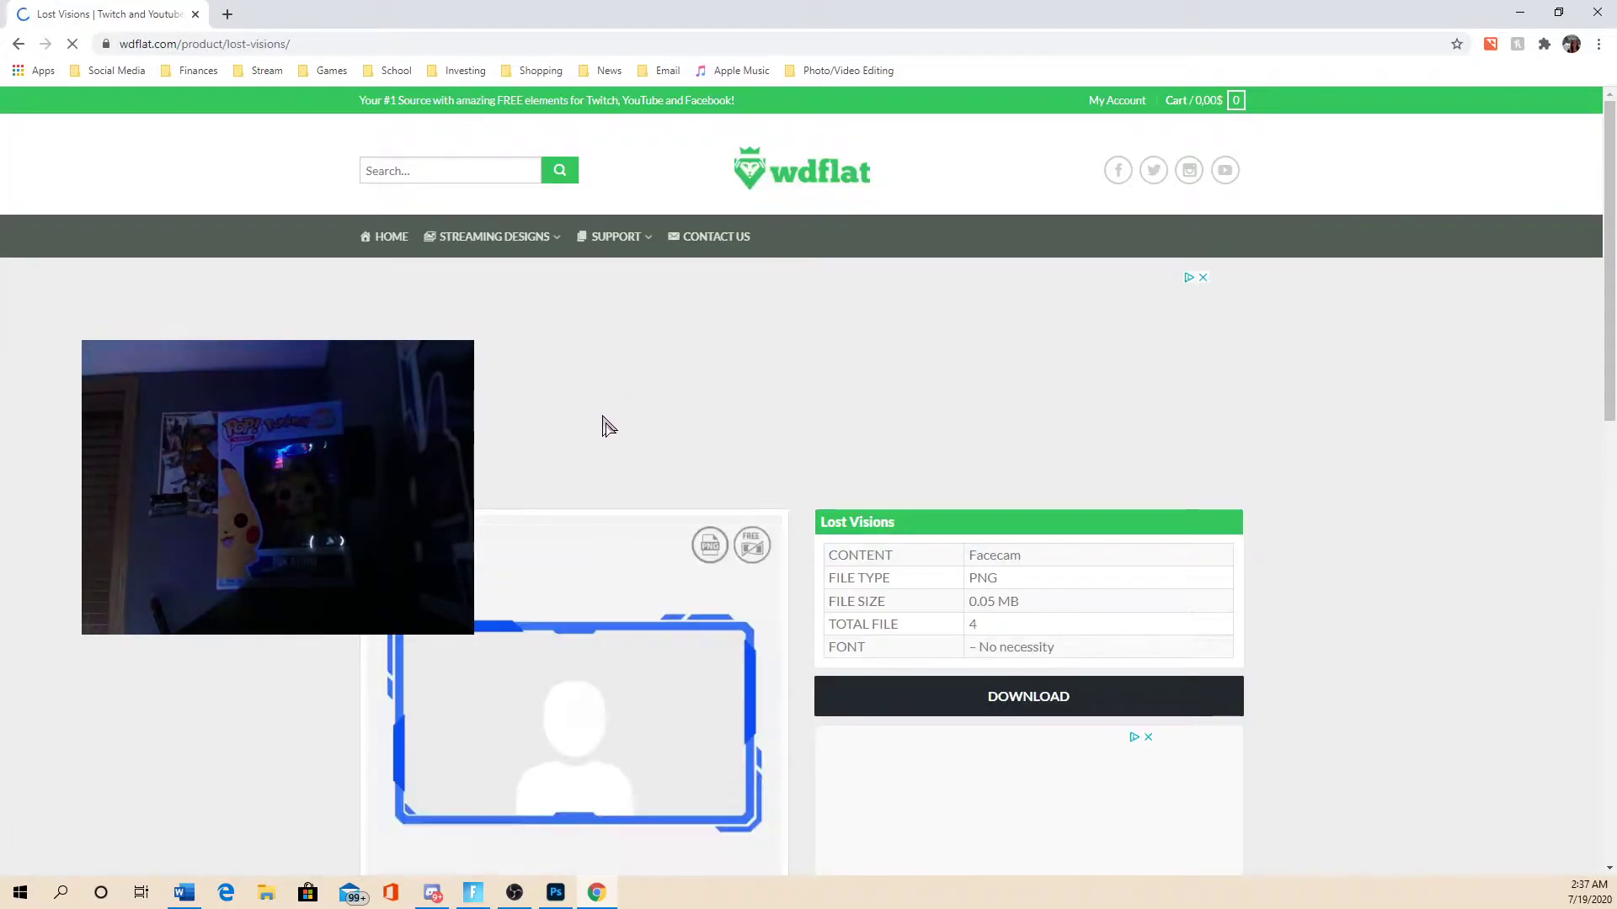
scroll(604, 430, "down", 1)
scroll(604, 429, "down", 2)
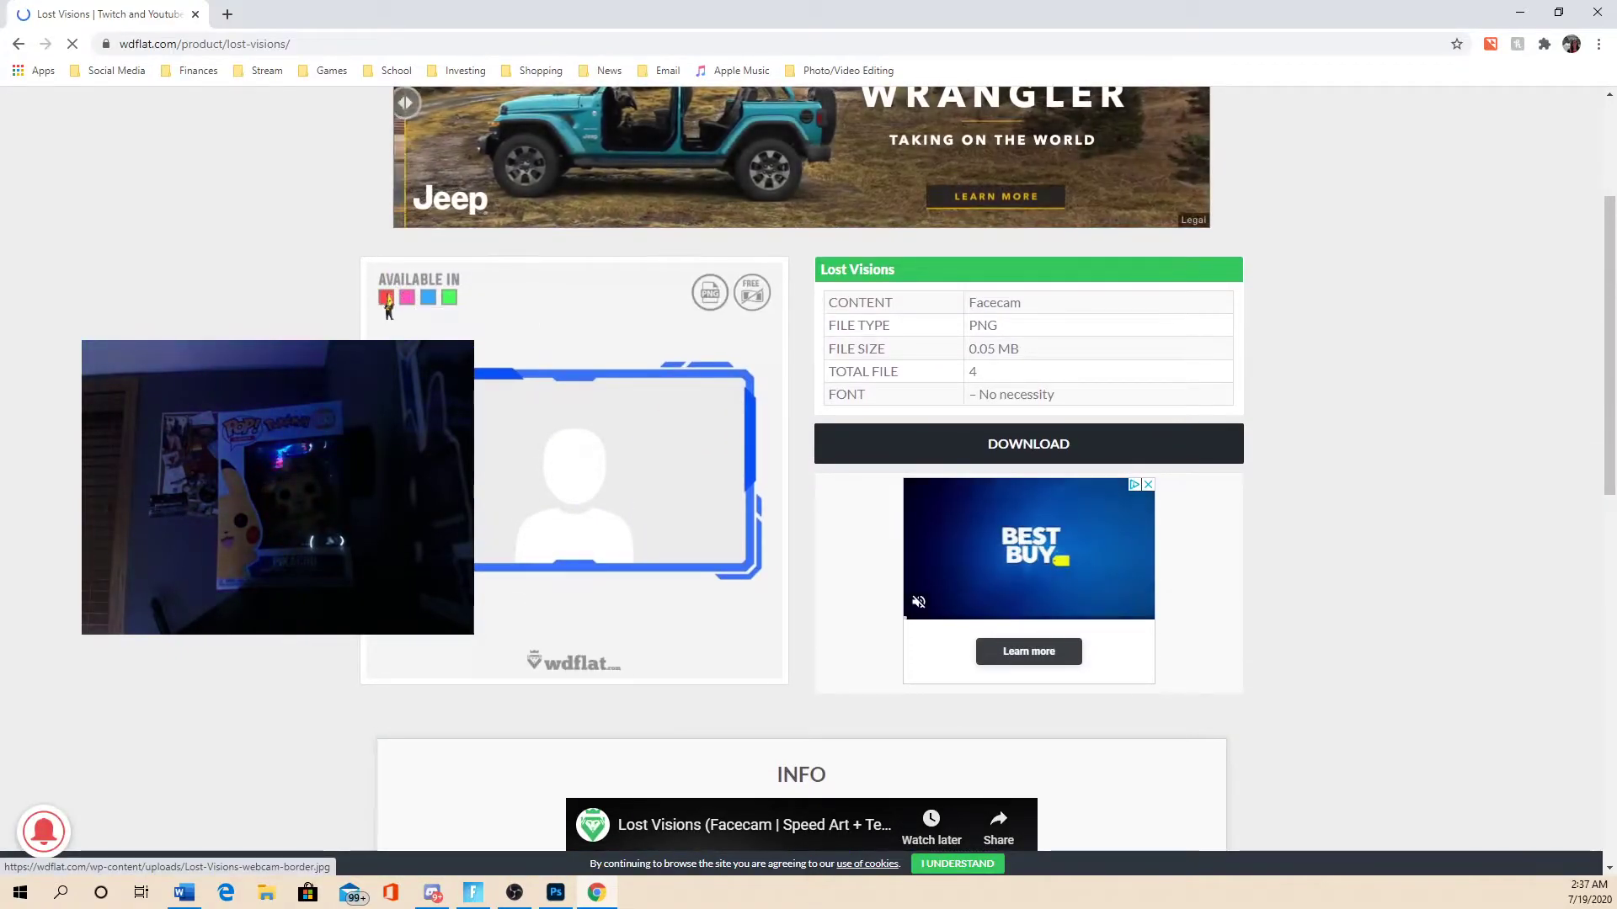
left_click(1030, 436)
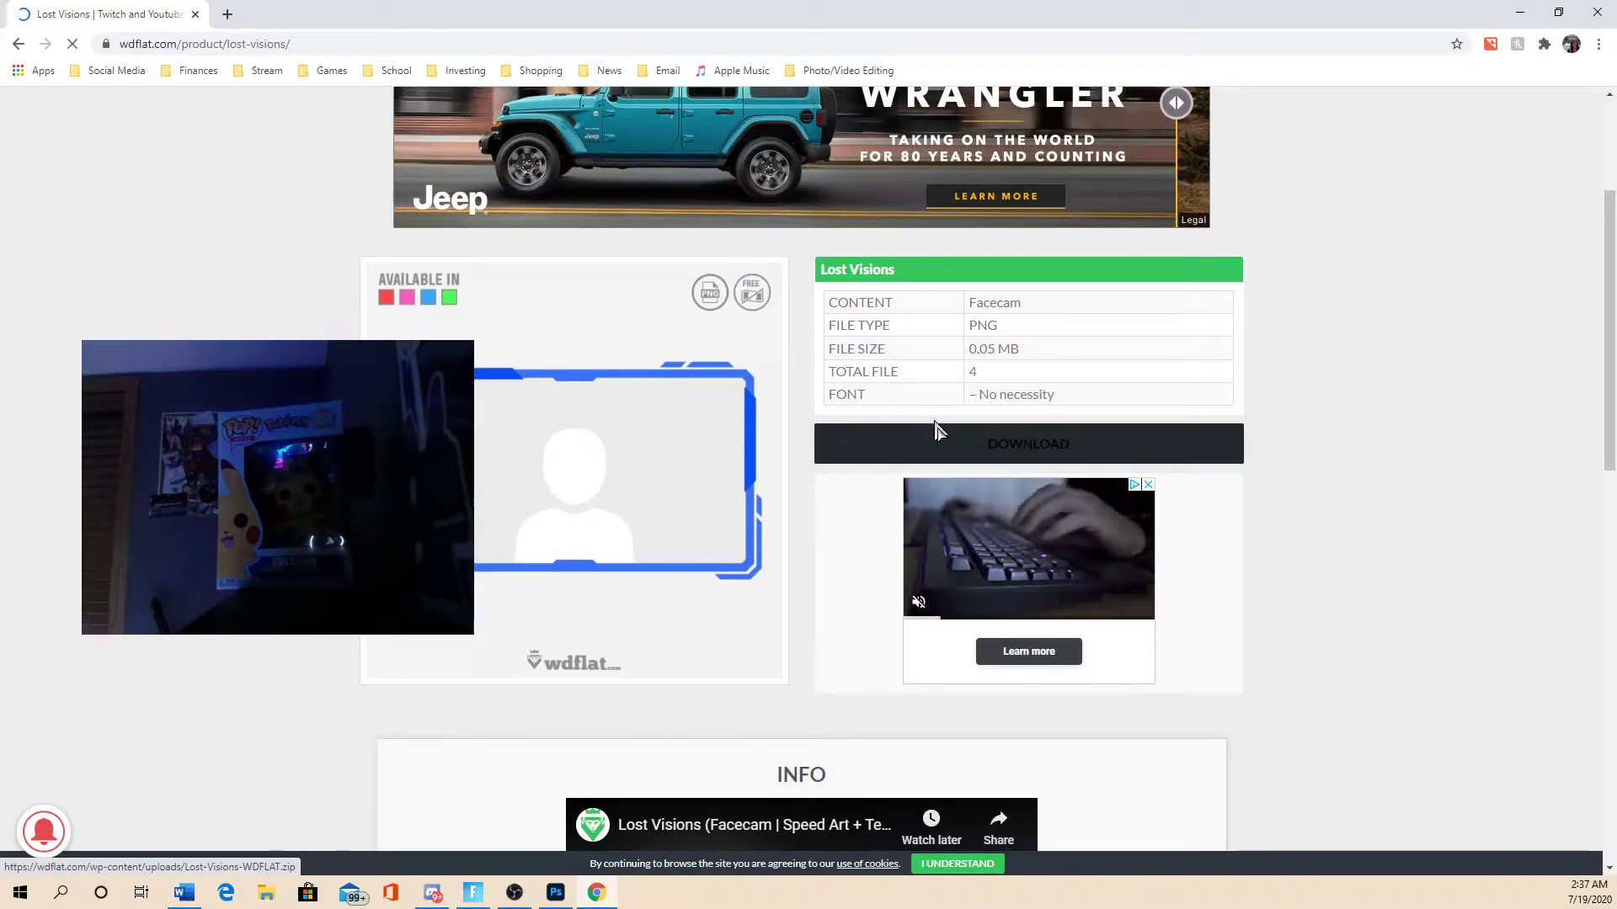
scroll(443, 417, "down", 1)
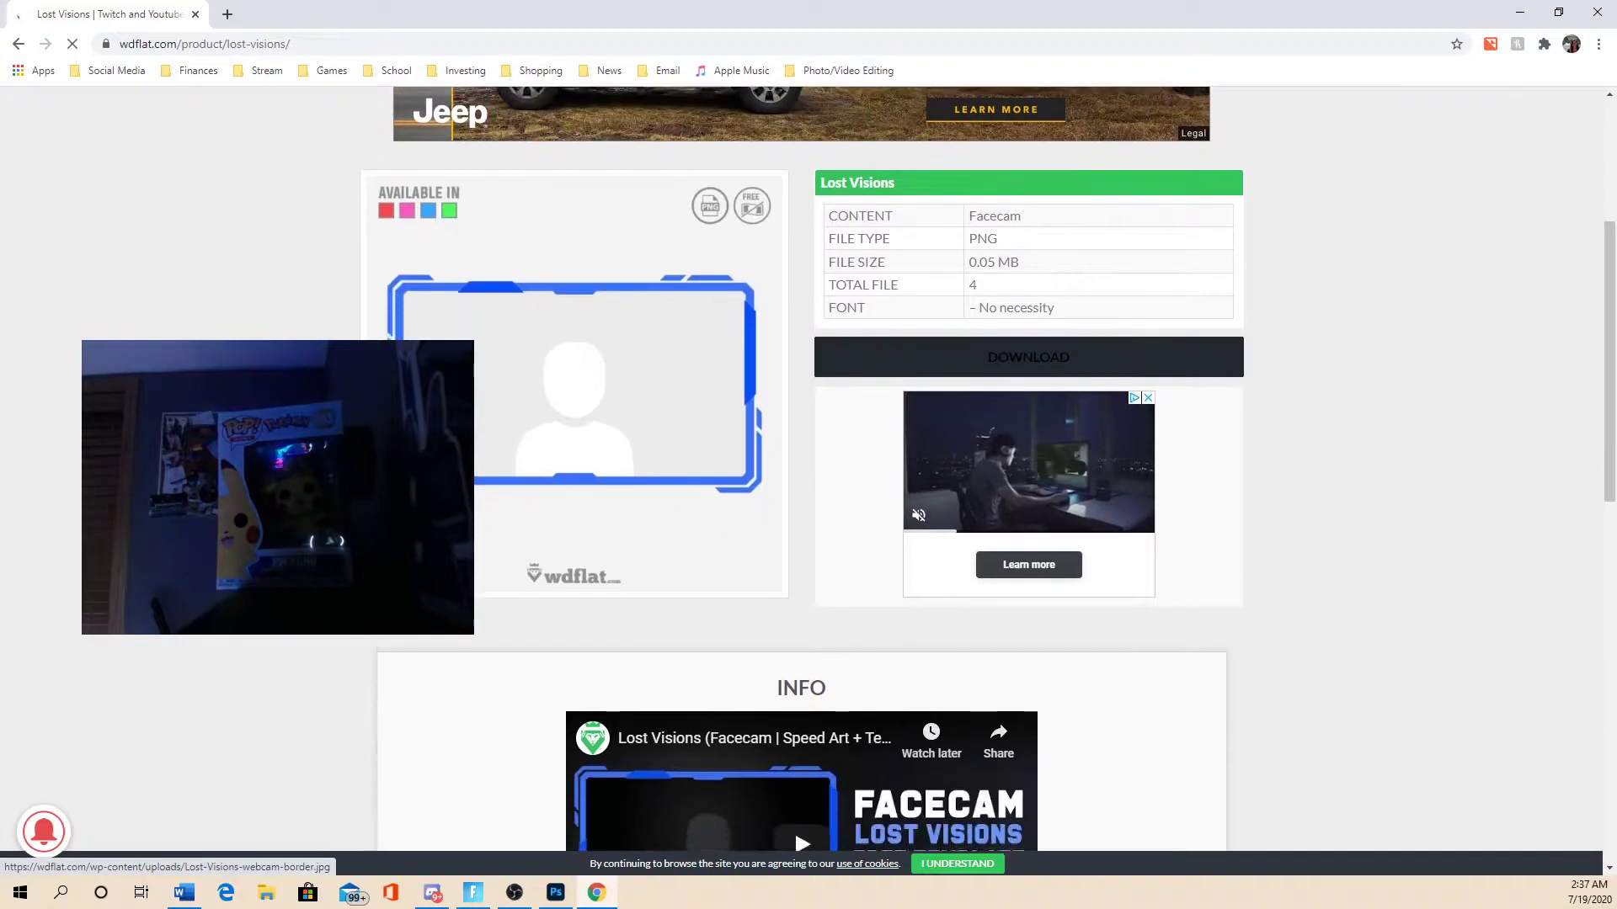
scroll(758, 447, "down", 1)
scroll(758, 448, "up", 2)
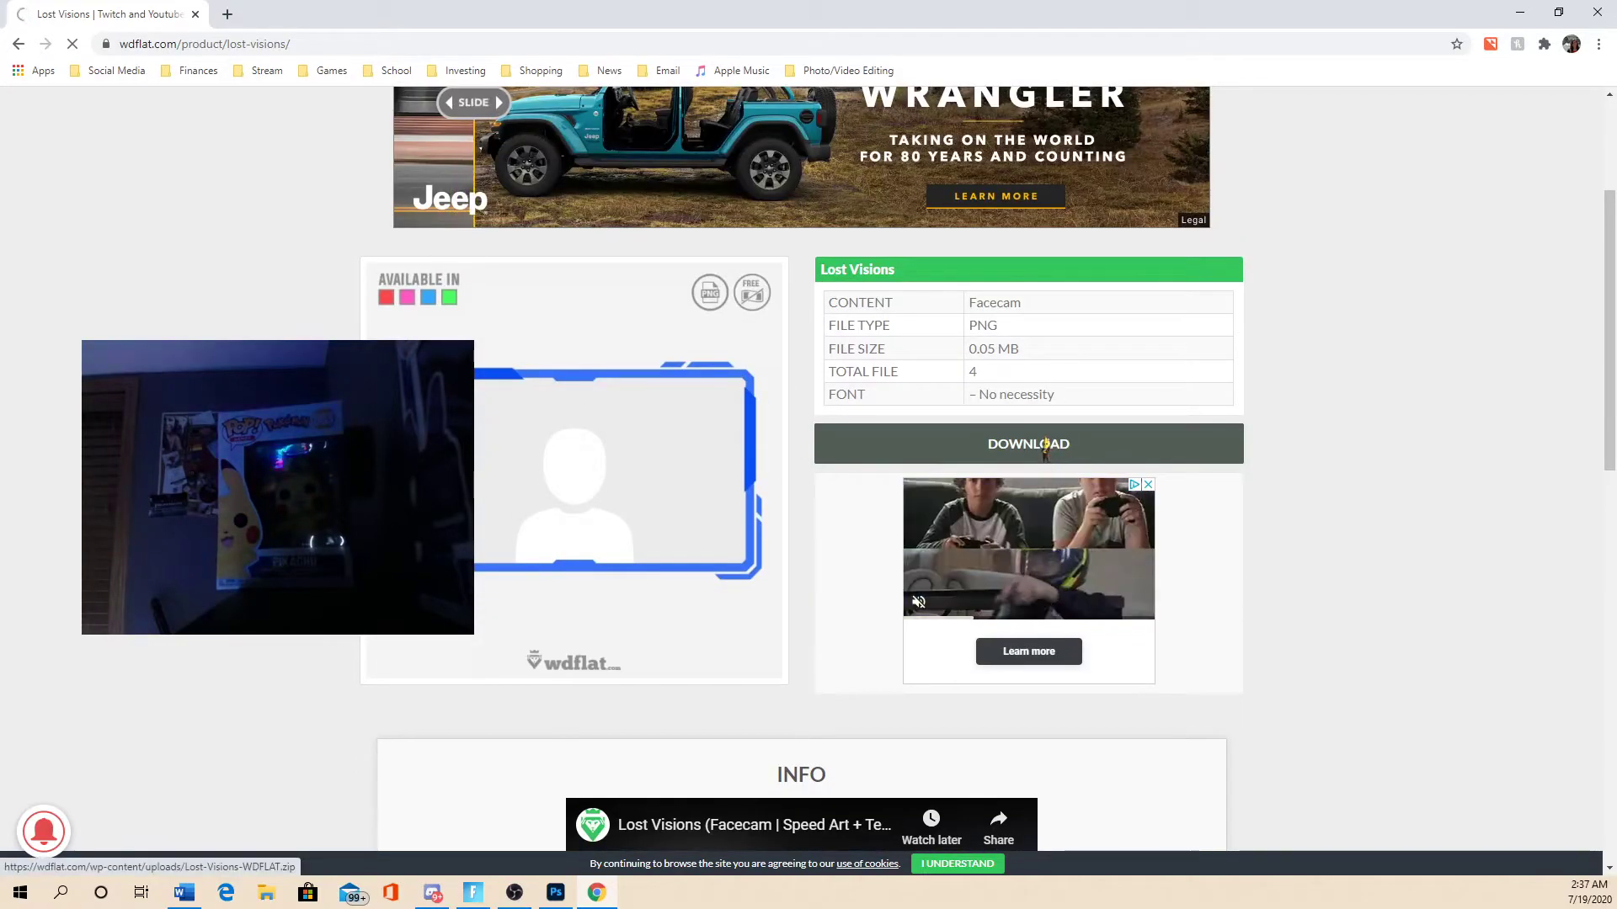
scroll(1031, 452, "down", 1)
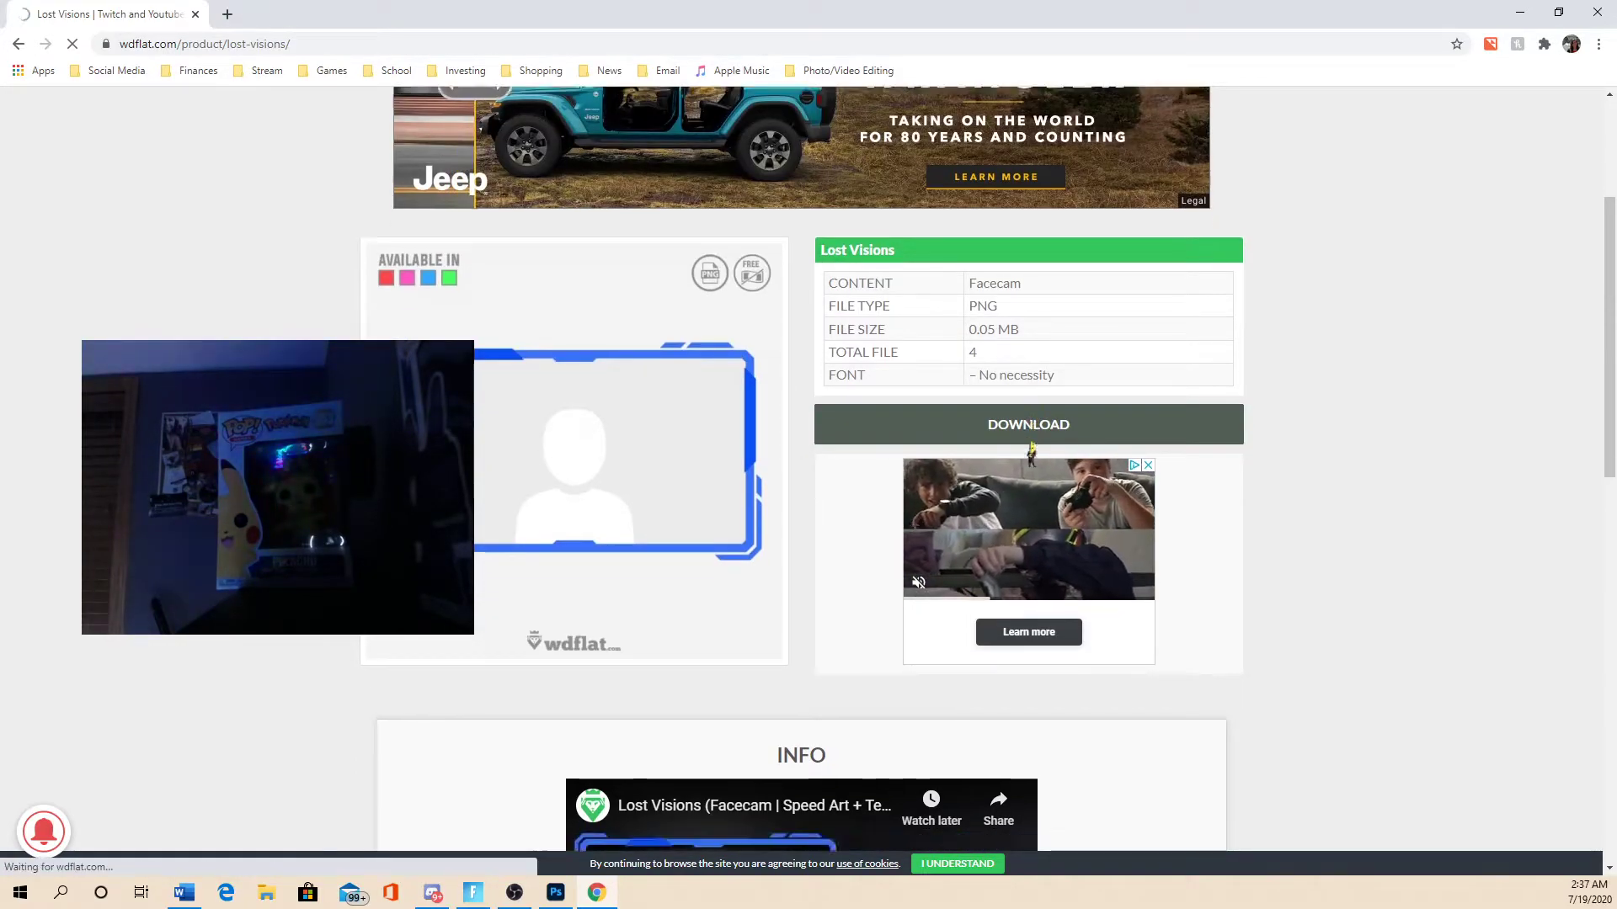
scroll(577, 560, "down", 1)
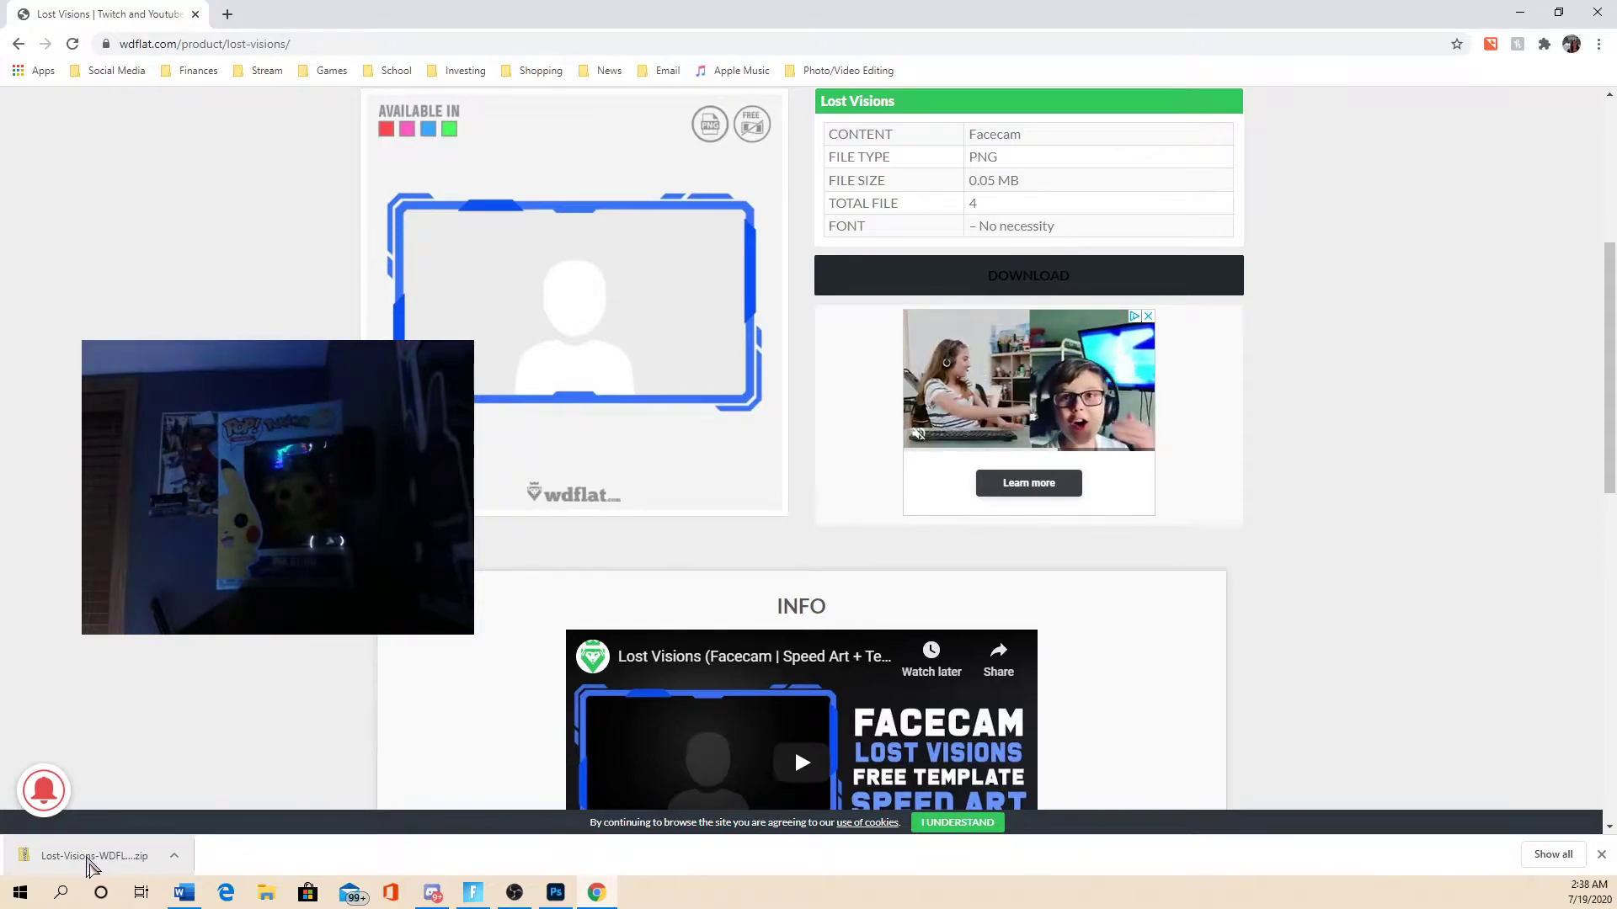
- Show the Lost Visions zip in its folder and extract it to the Desktop
right_click(72, 865)
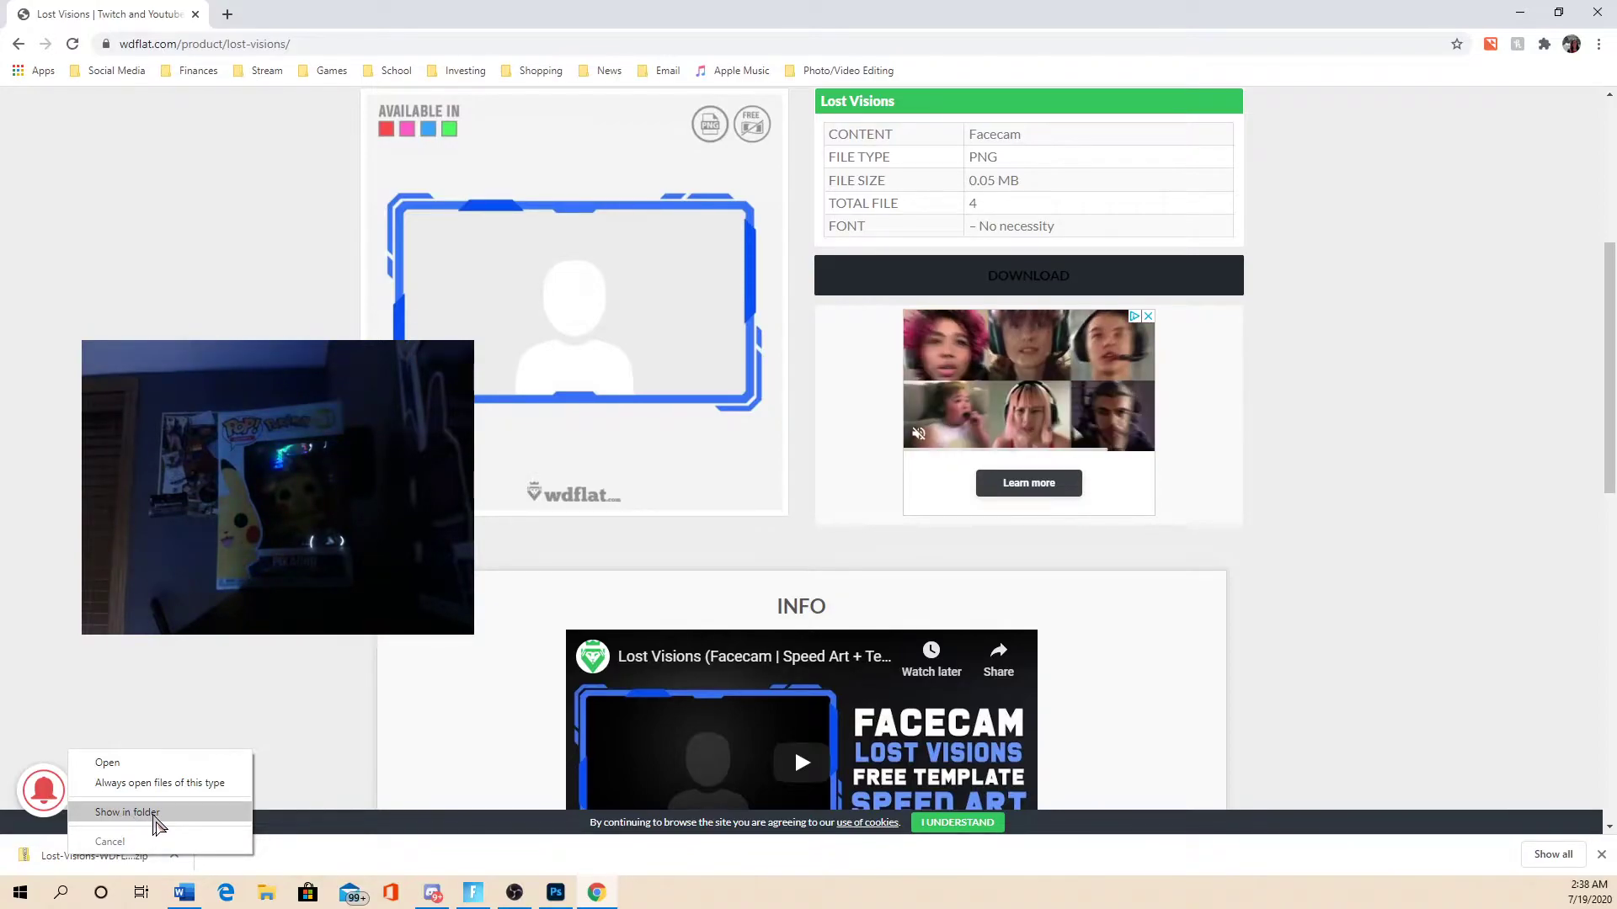
left_click(156, 824)
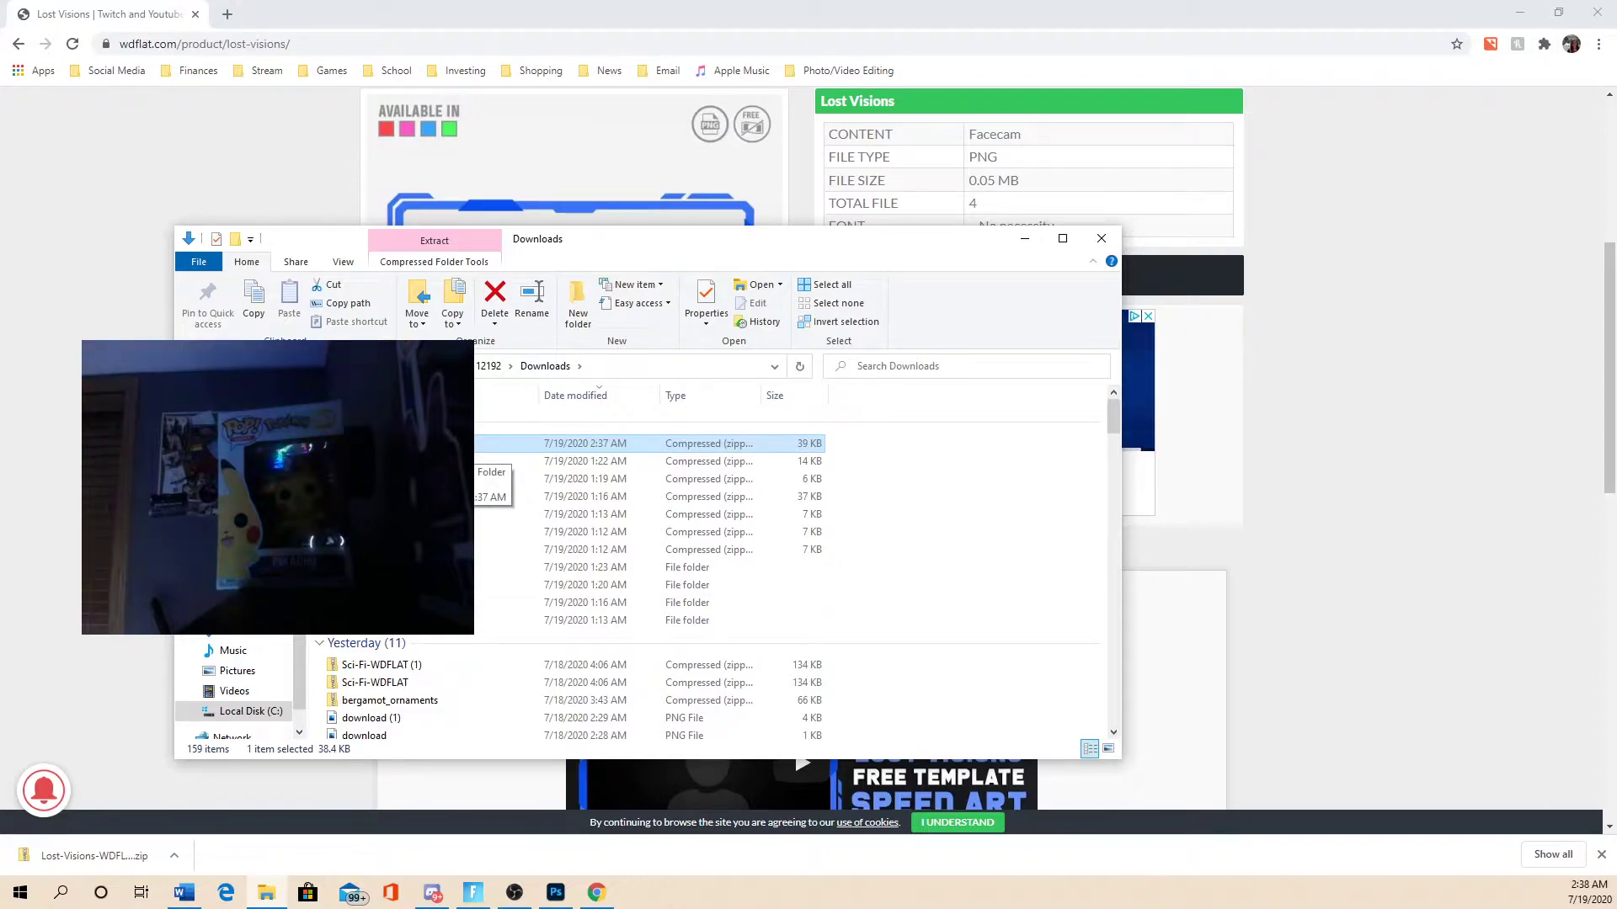
right_click(362, 444)
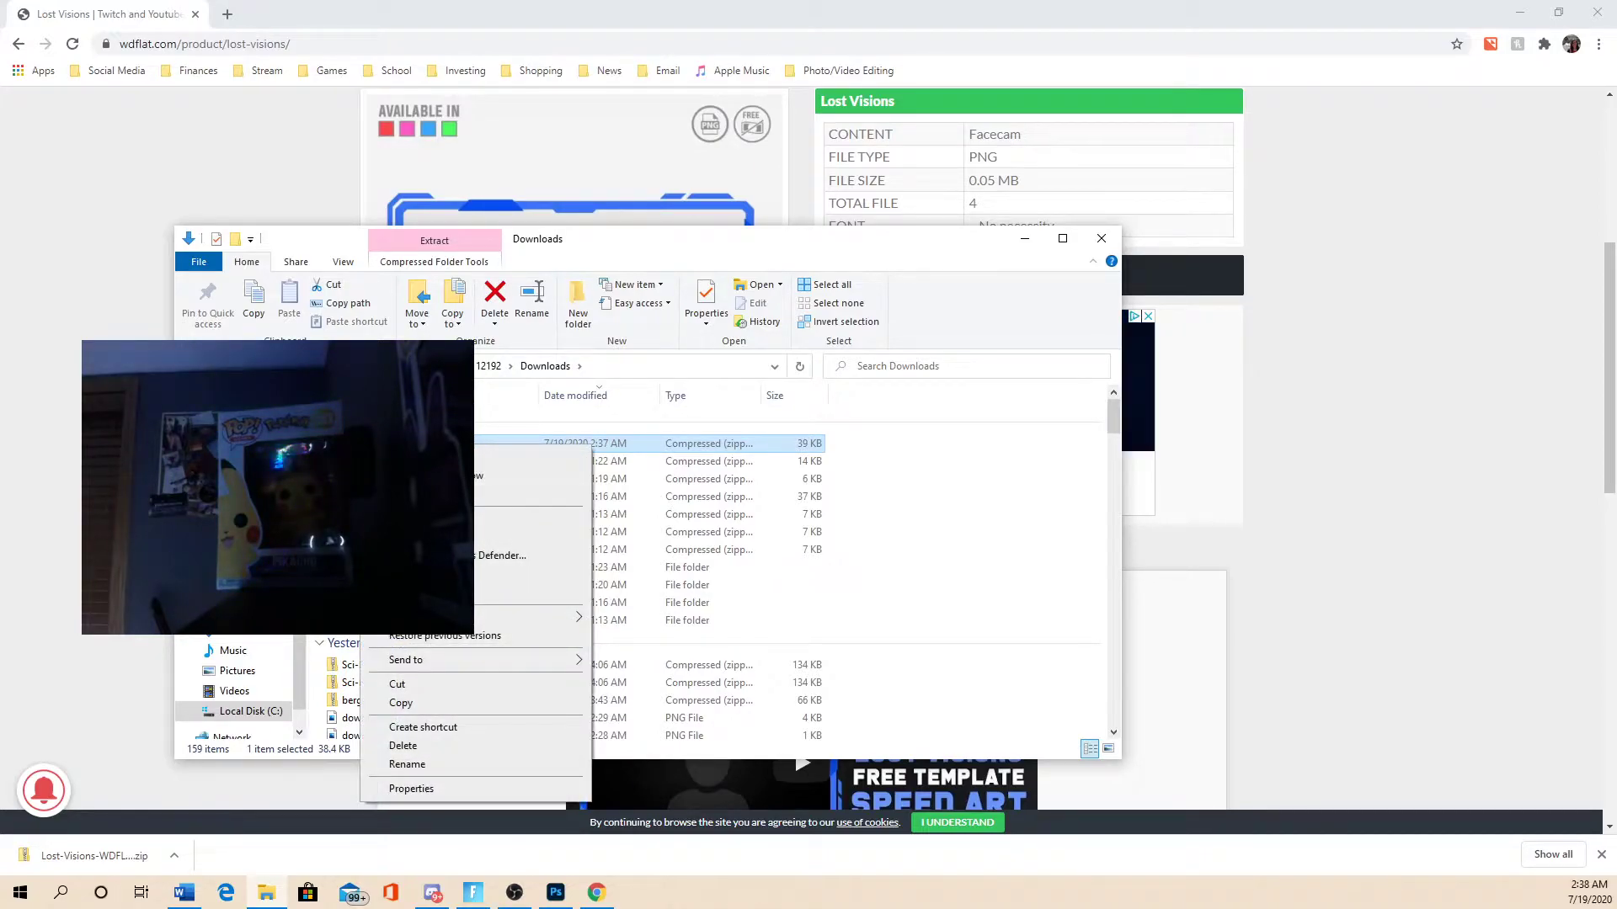
left_click(418, 496)
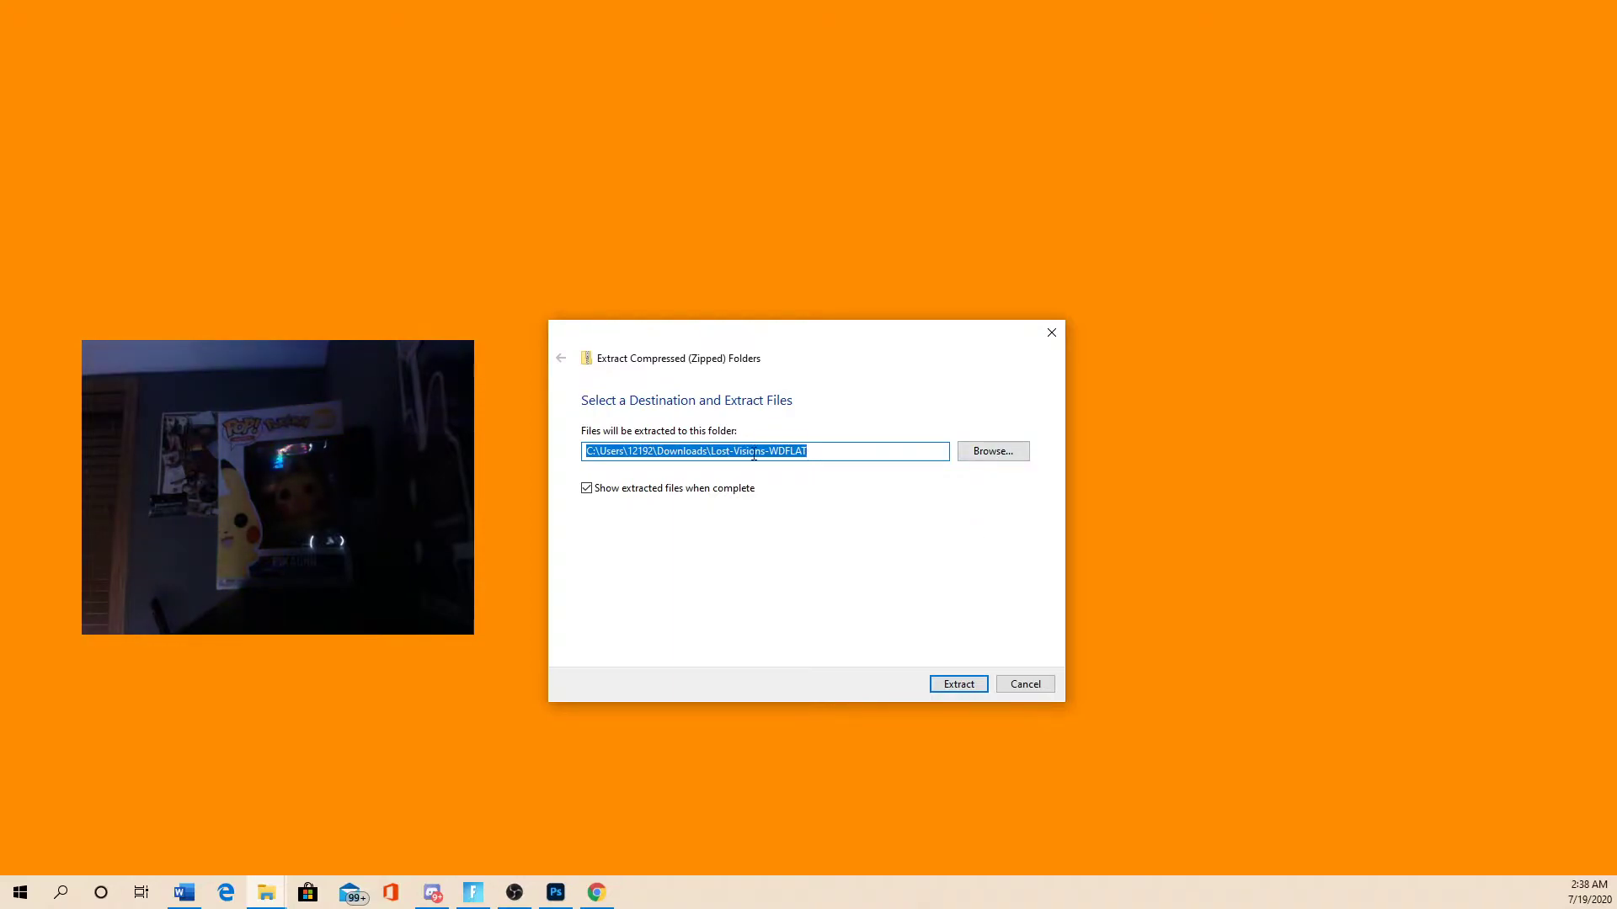
left_click(977, 463)
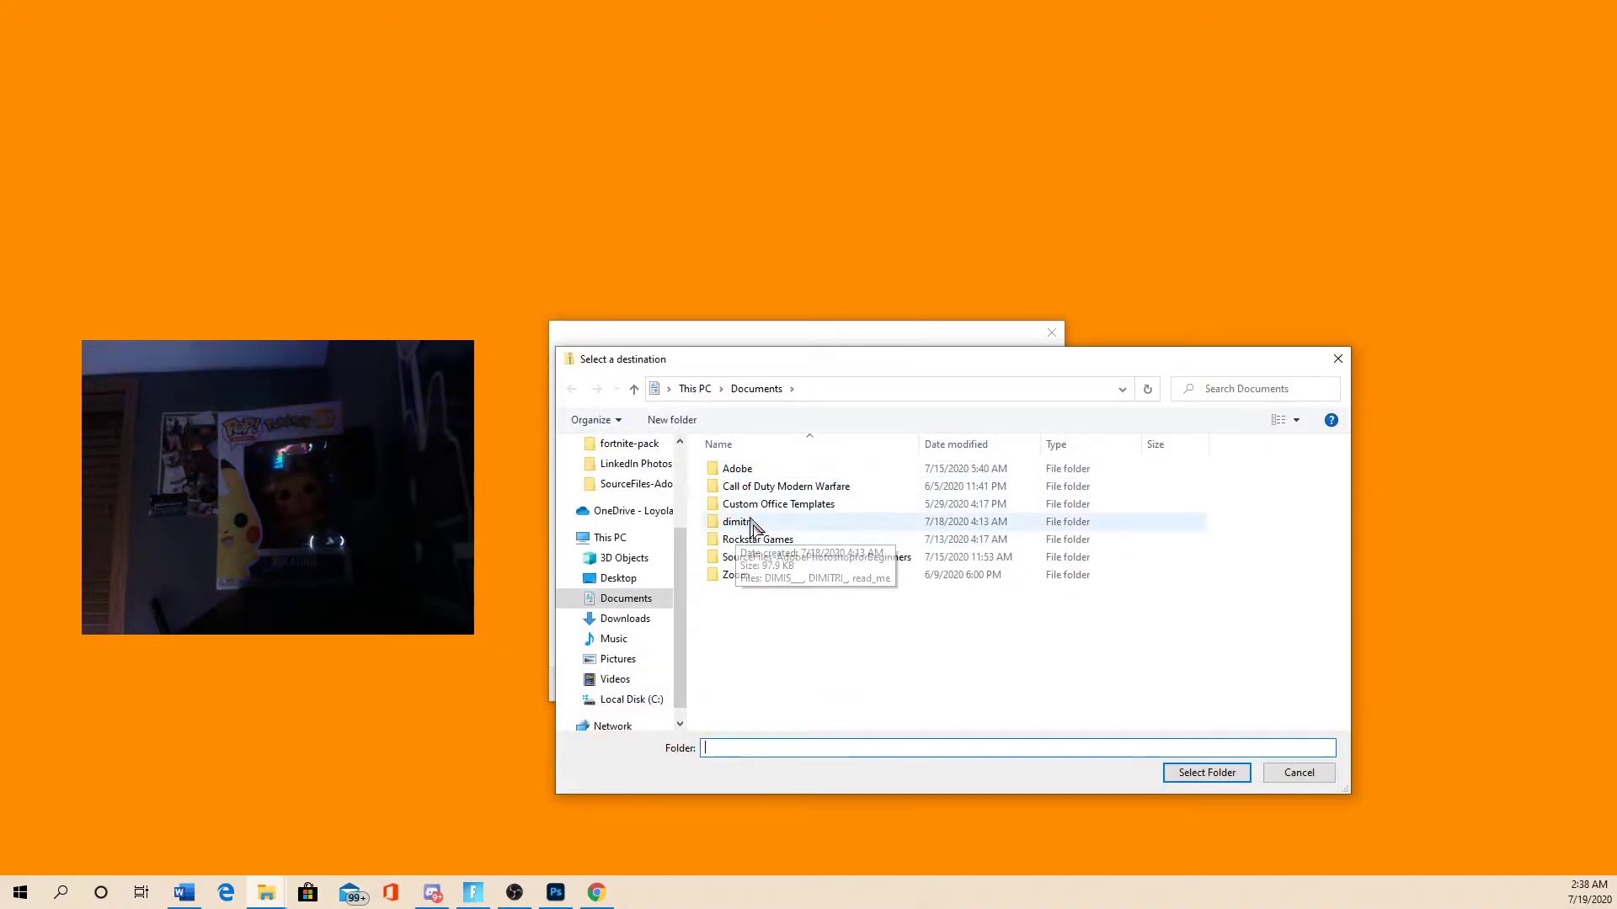
scroll(630, 522, "up", 2)
left_click(618, 478)
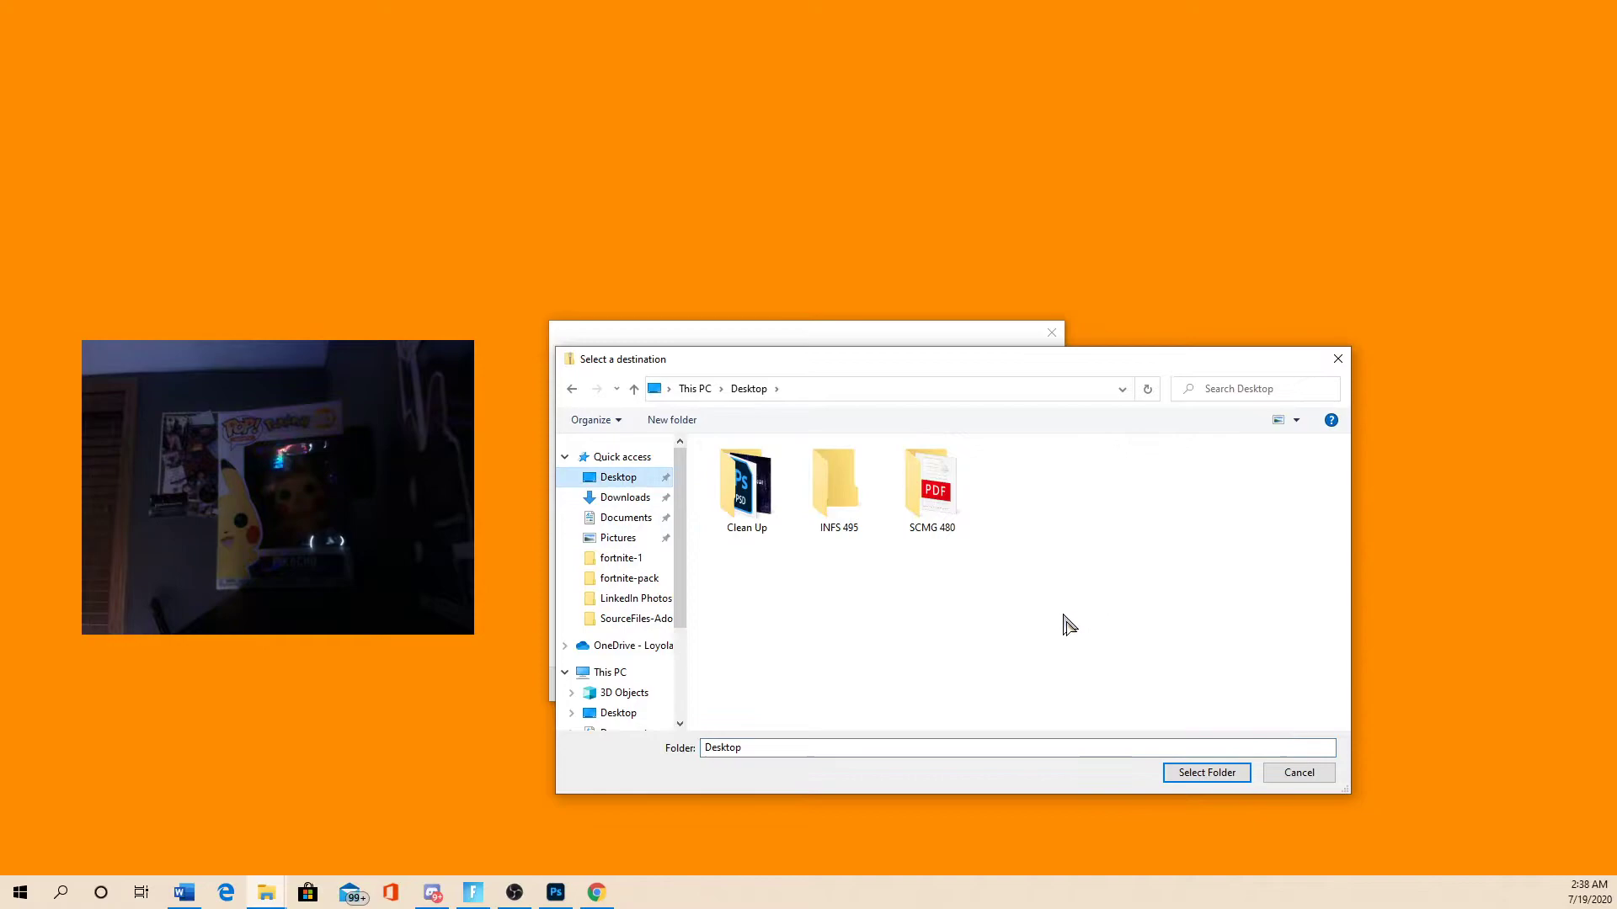
left_click(1214, 774)
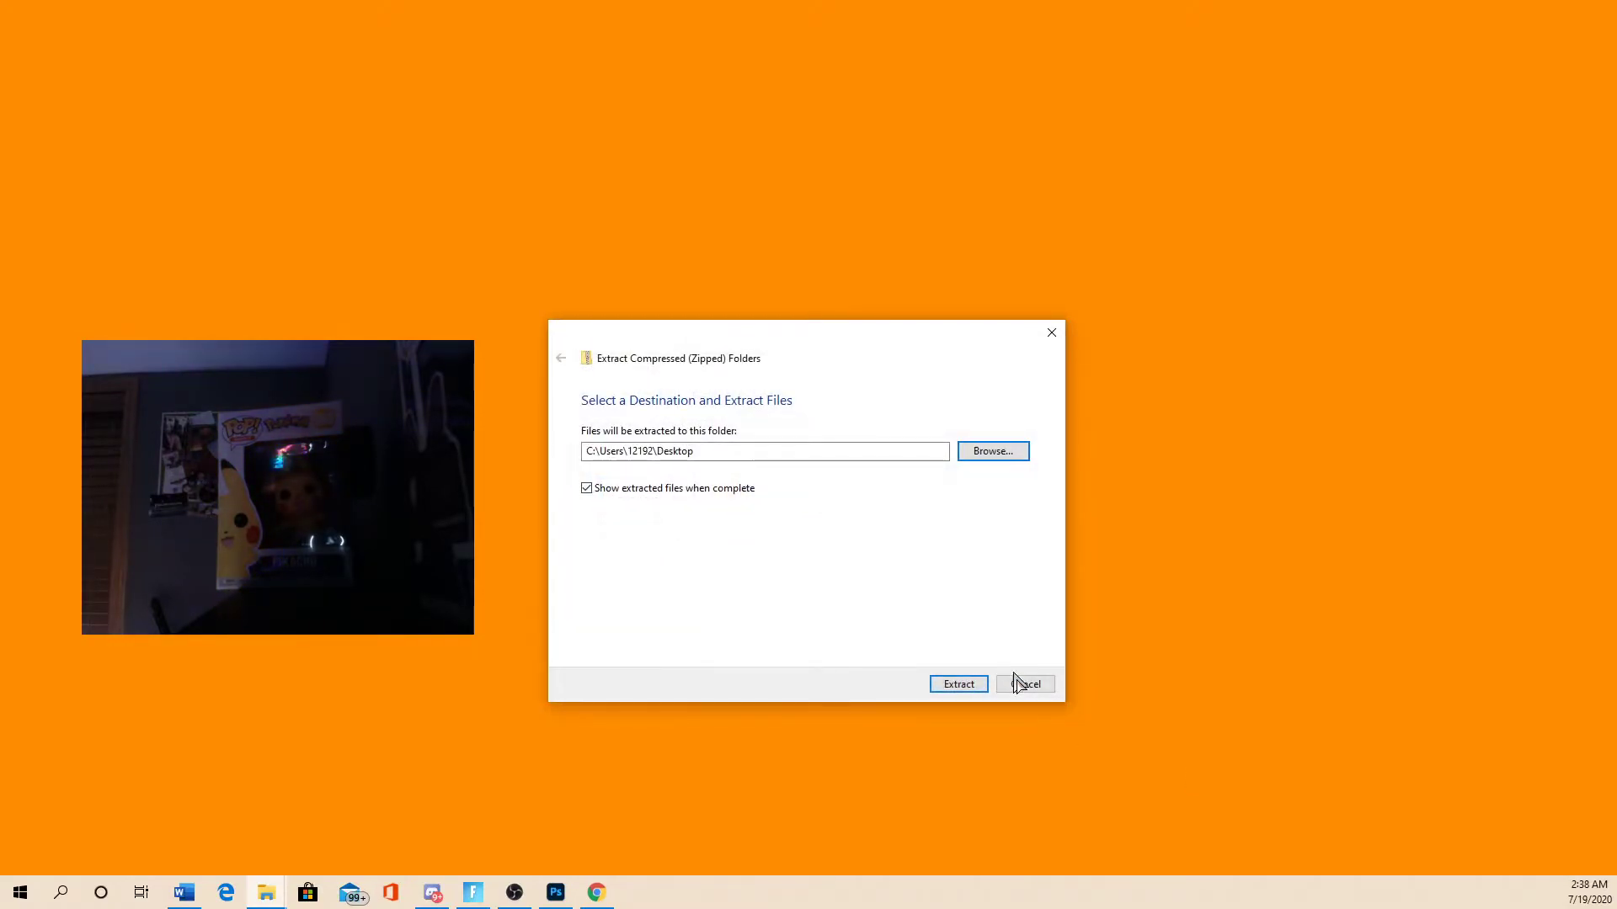
left_click(960, 686)
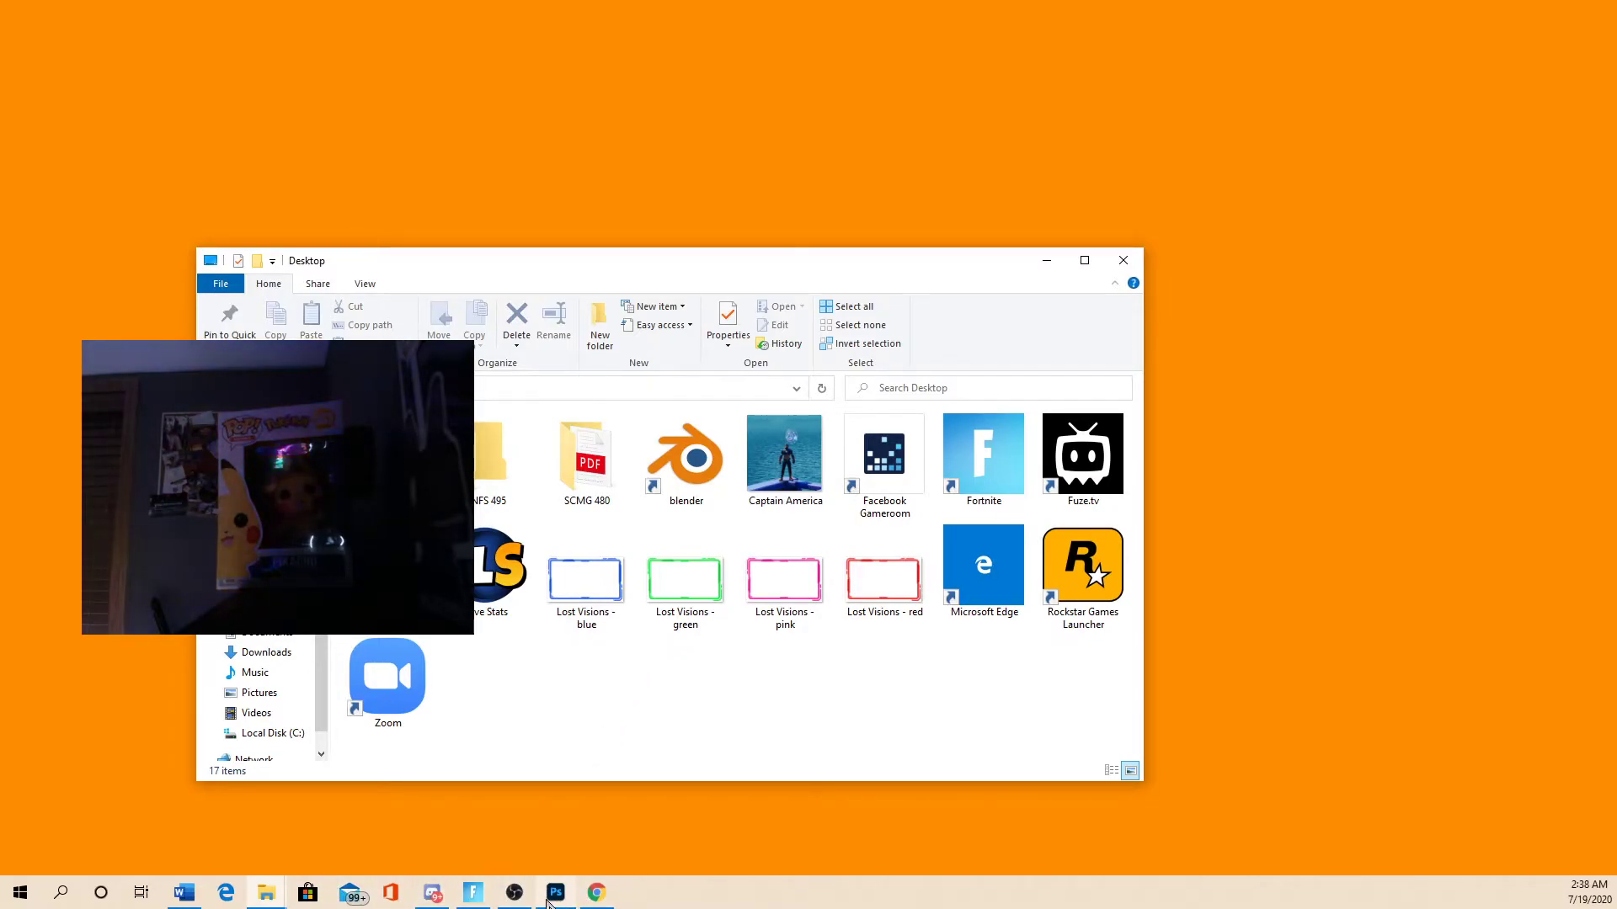
- Add an Image source 'Web Cam Border' loading 'Lost Visions - green' from the Desktop
left_click(515, 894)
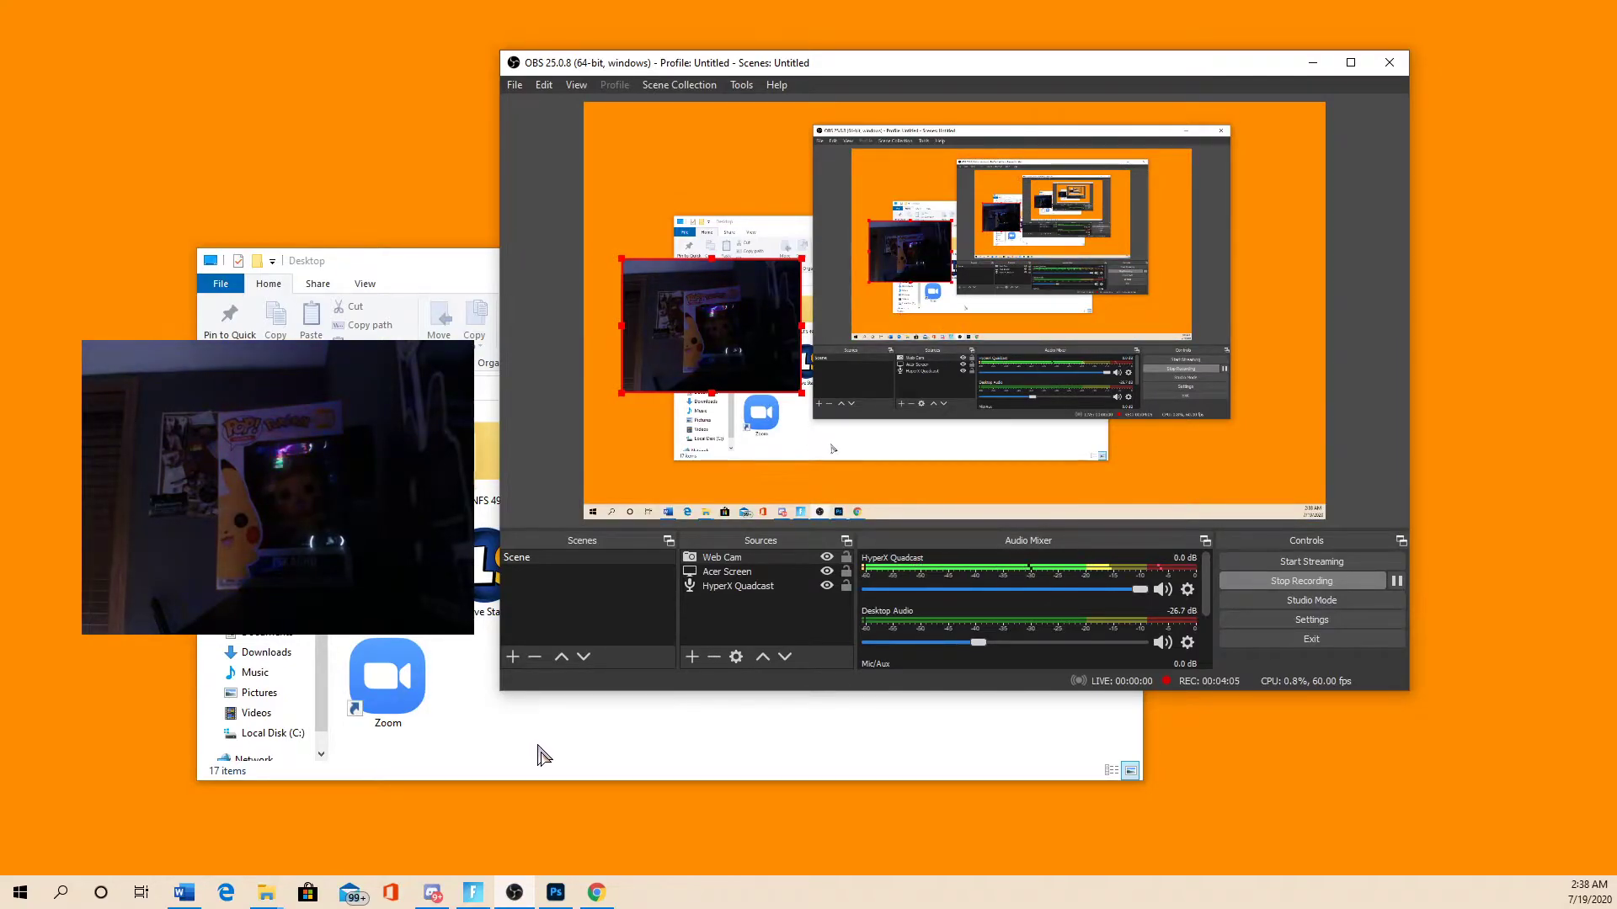
left_click_drag(1238, 69, 1015, 162)
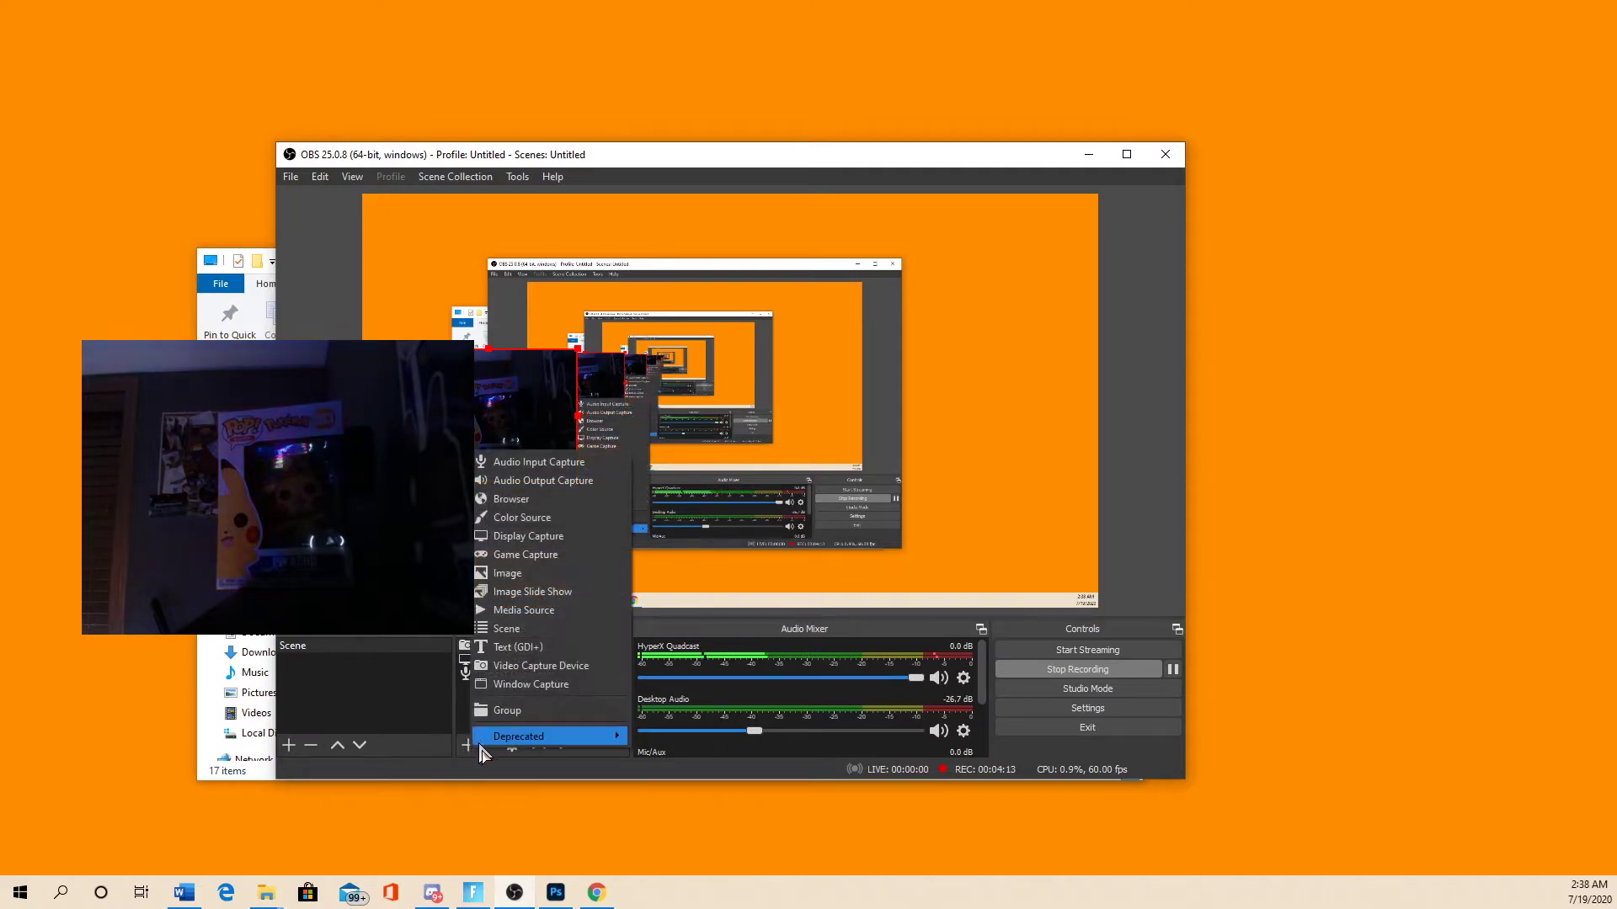
left_click(550, 585)
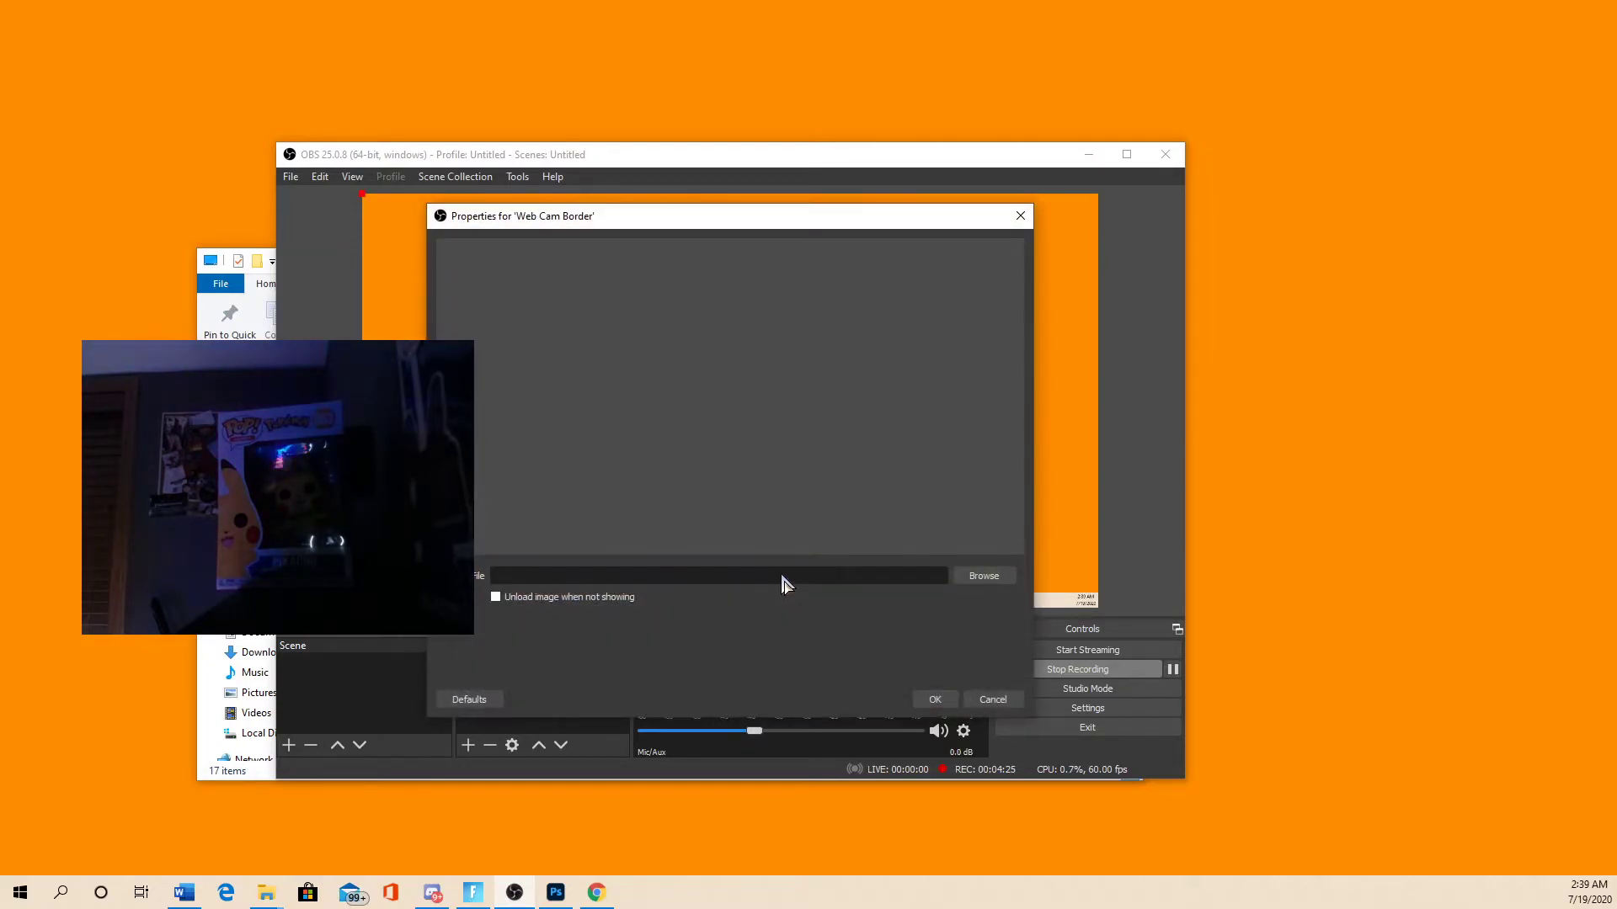
left_click(979, 578)
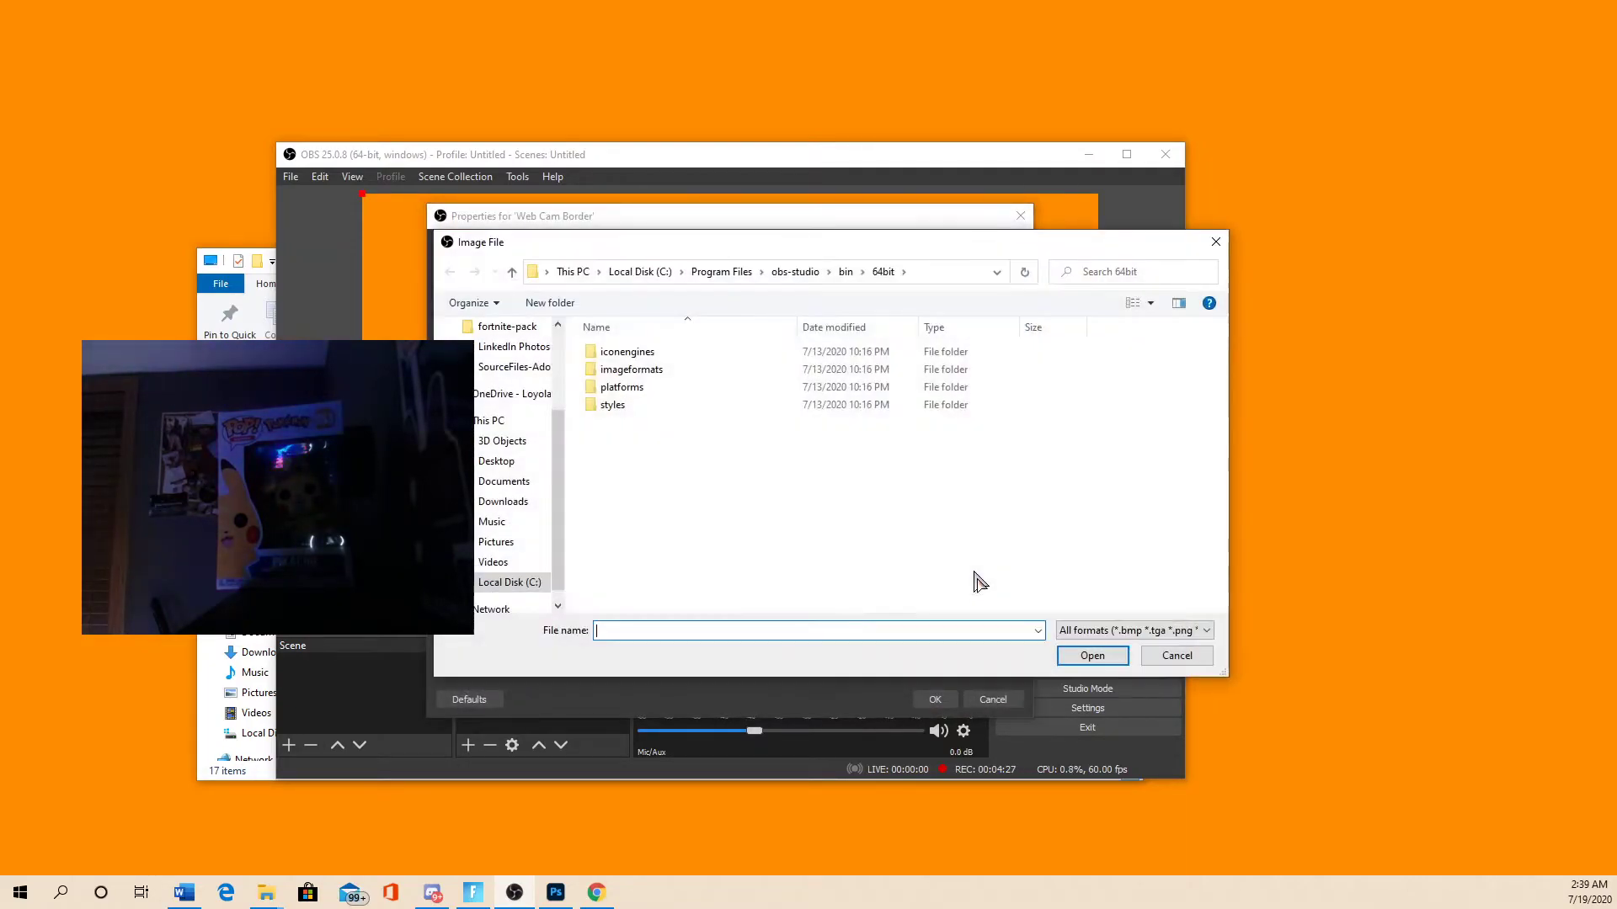
scroll(506, 455, "up", 2)
left_click(497, 359)
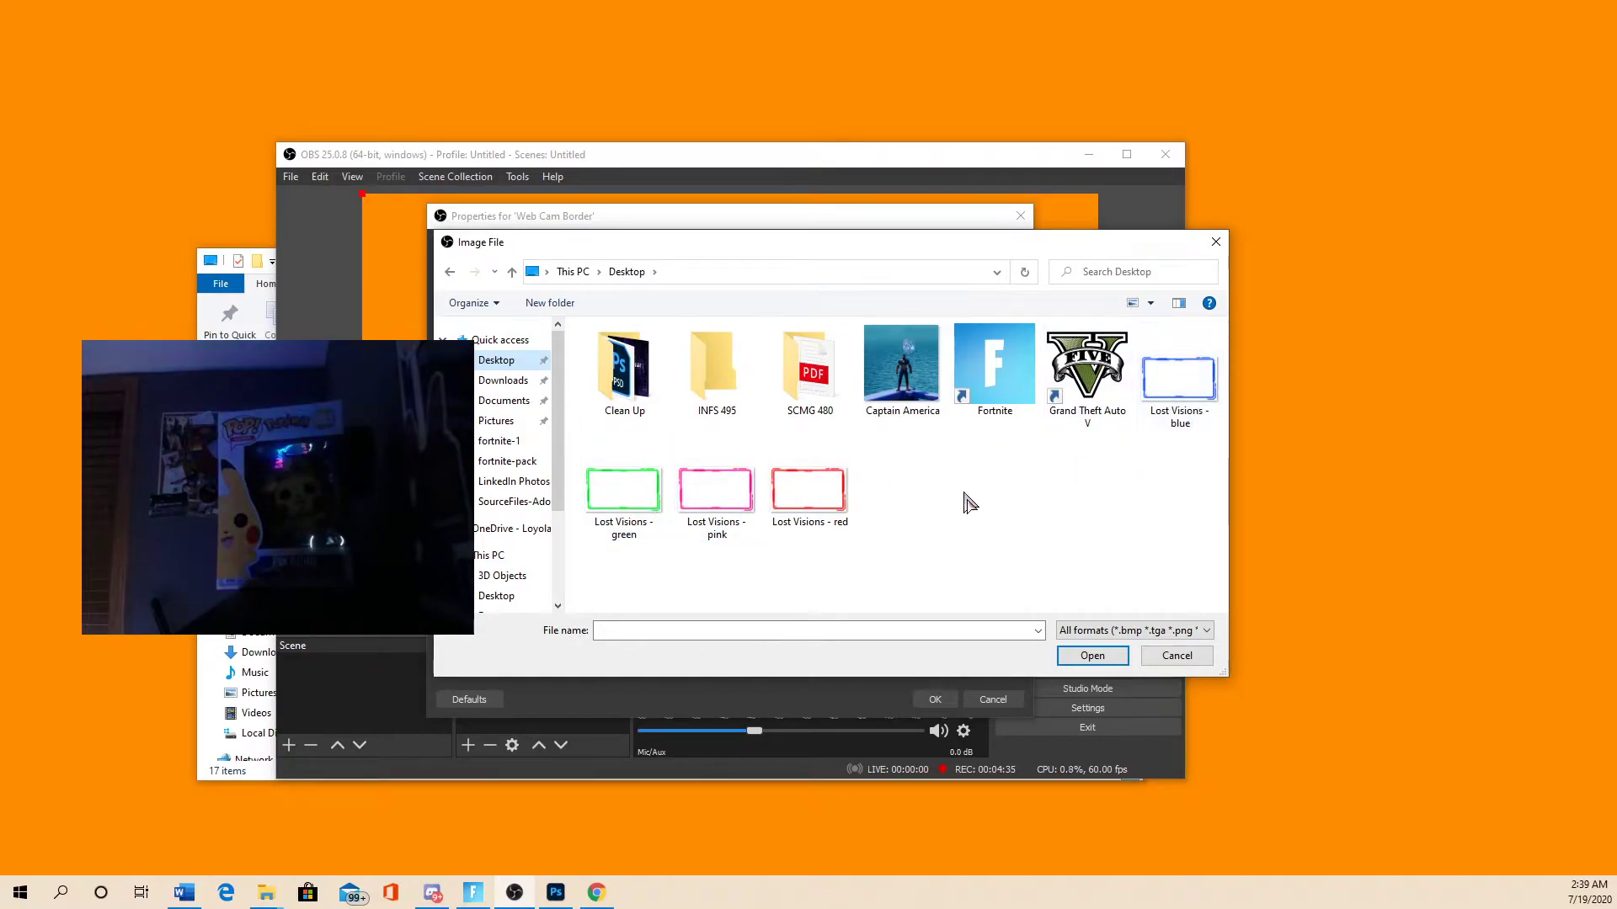
double_click(635, 503)
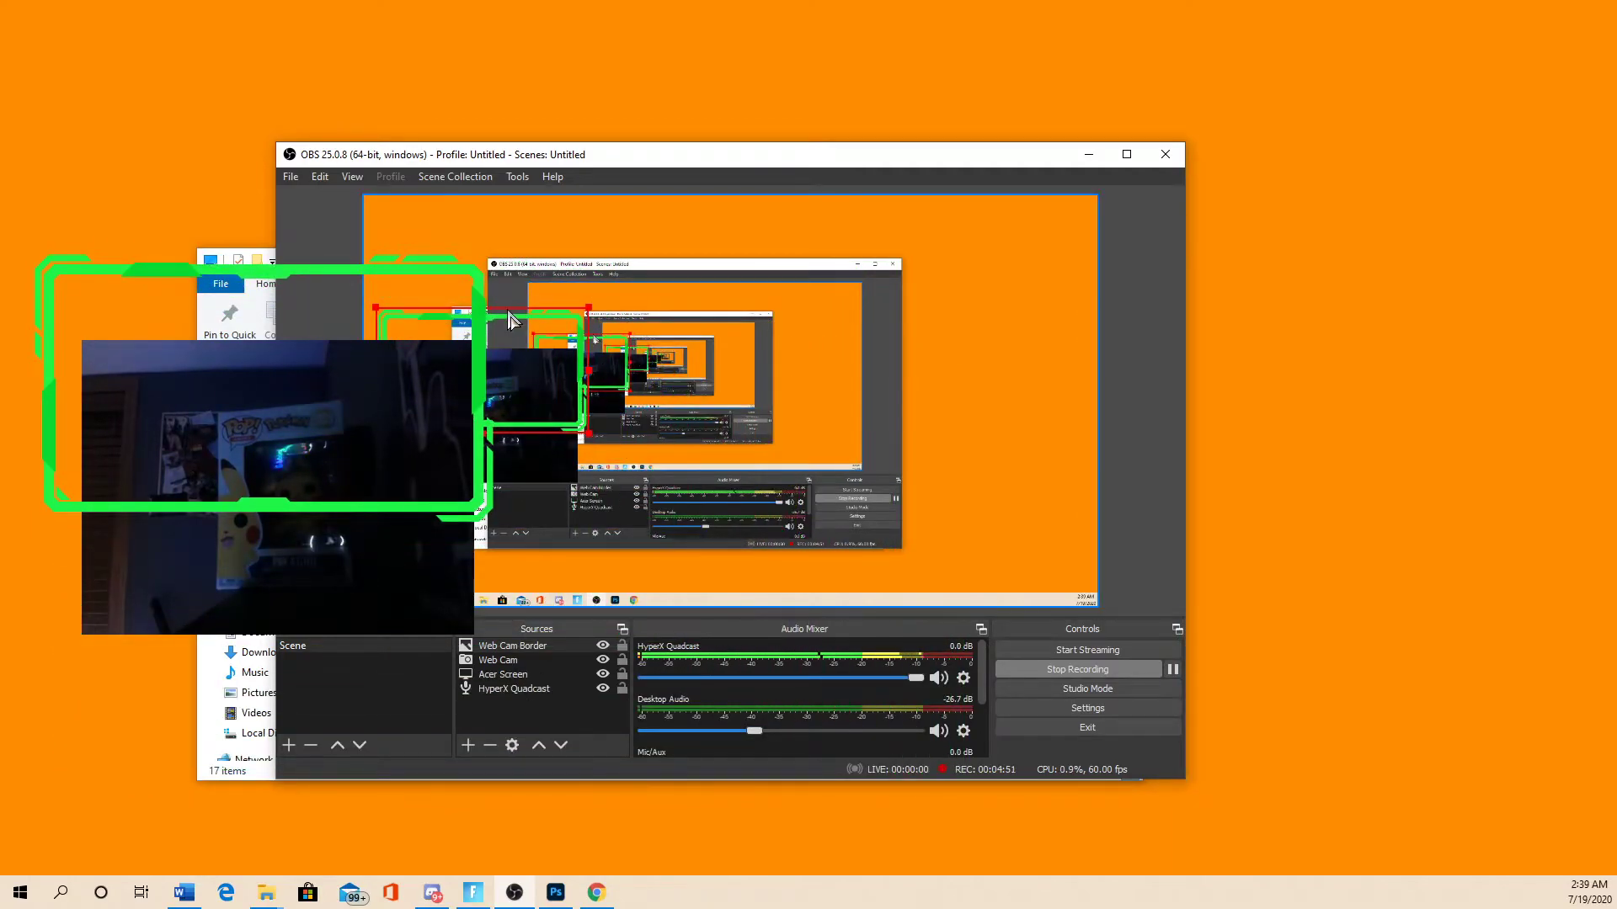
- Move the webcam feed to the canvas's right side and place the green border over it
left_click_drag(508, 321, 529, 334)
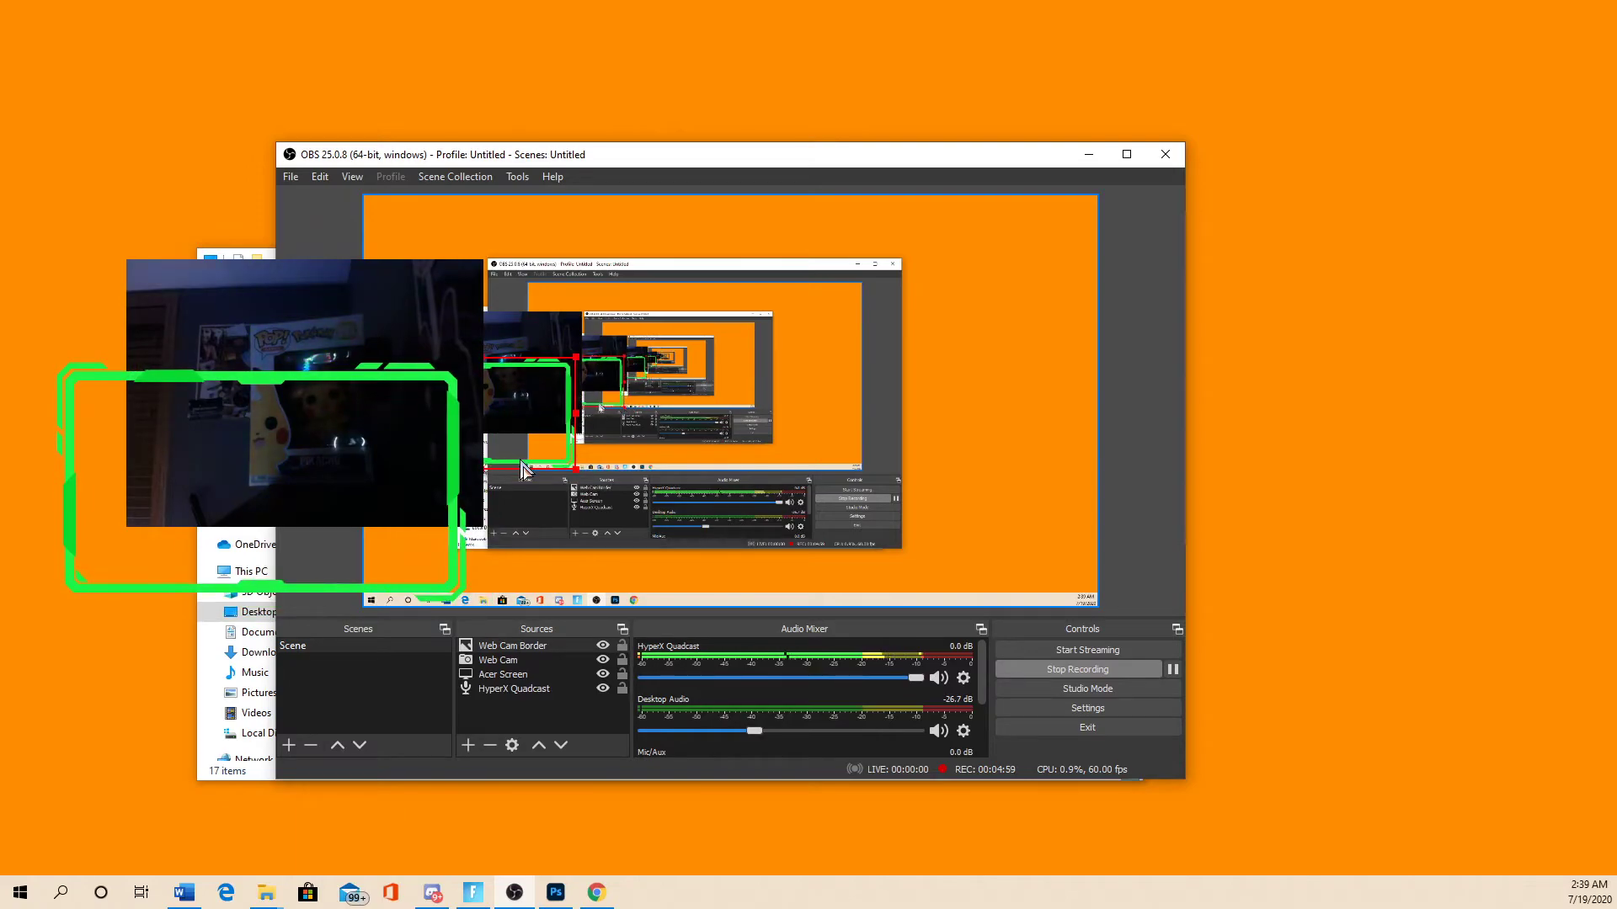
left_click_drag(523, 470, 1023, 414)
mouse_move(567, 510)
left_mouse_down()
mouse_move(1089, 437)
mouse_move(1085, 459)
left_mouse_up()
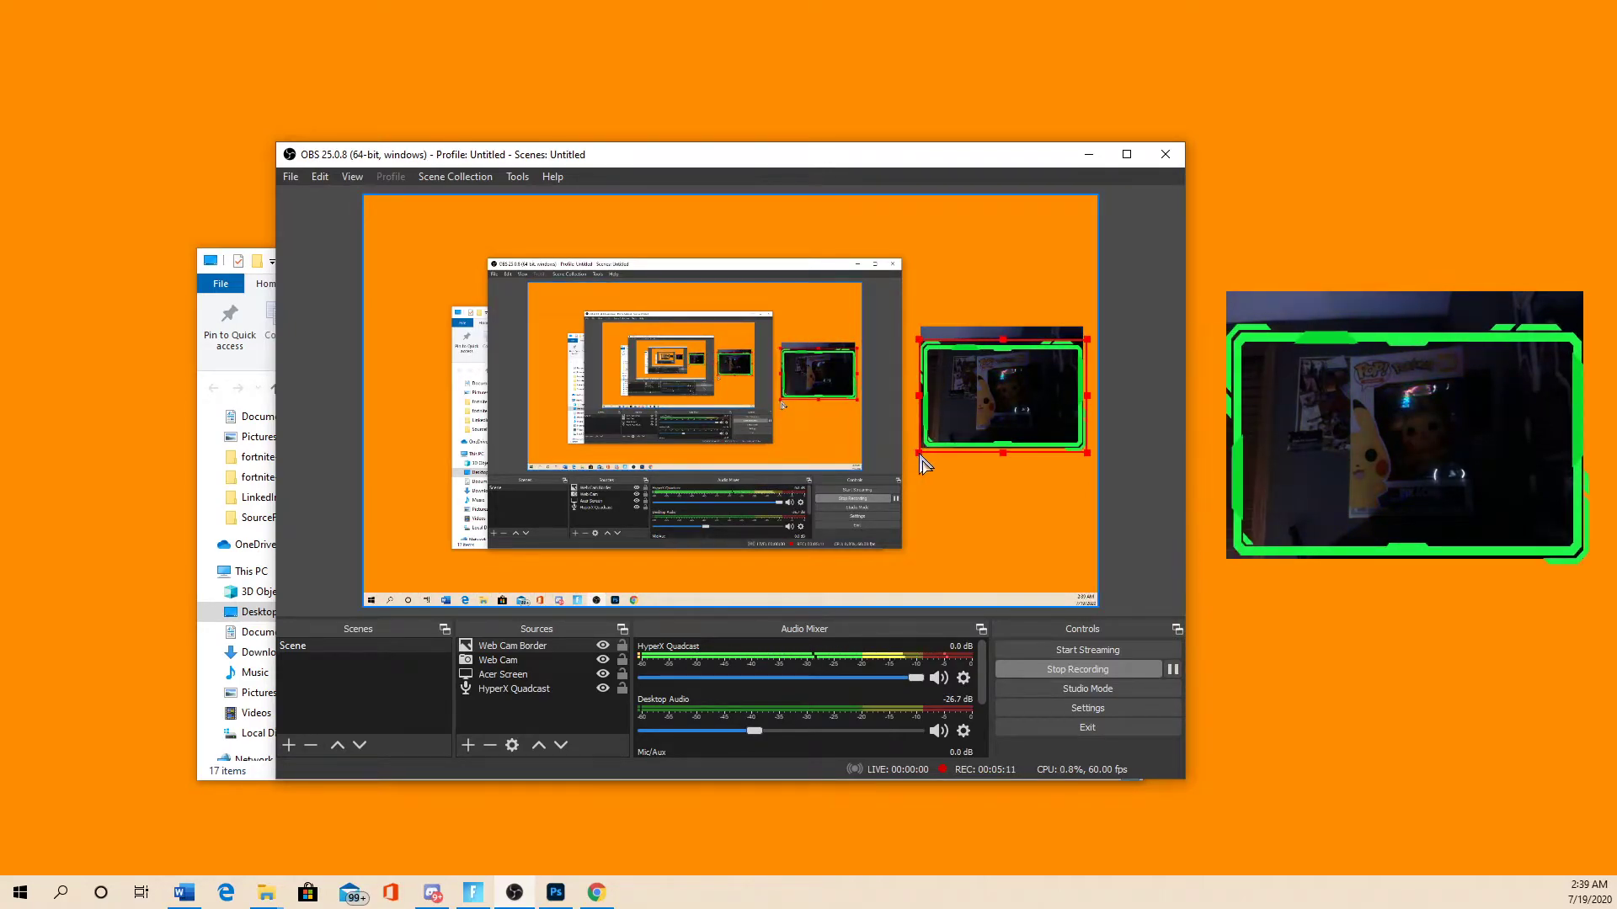
- Resize and nudge the green border's edges until it snugly frames the webcam
left_click_drag(902, 460, 915, 444)
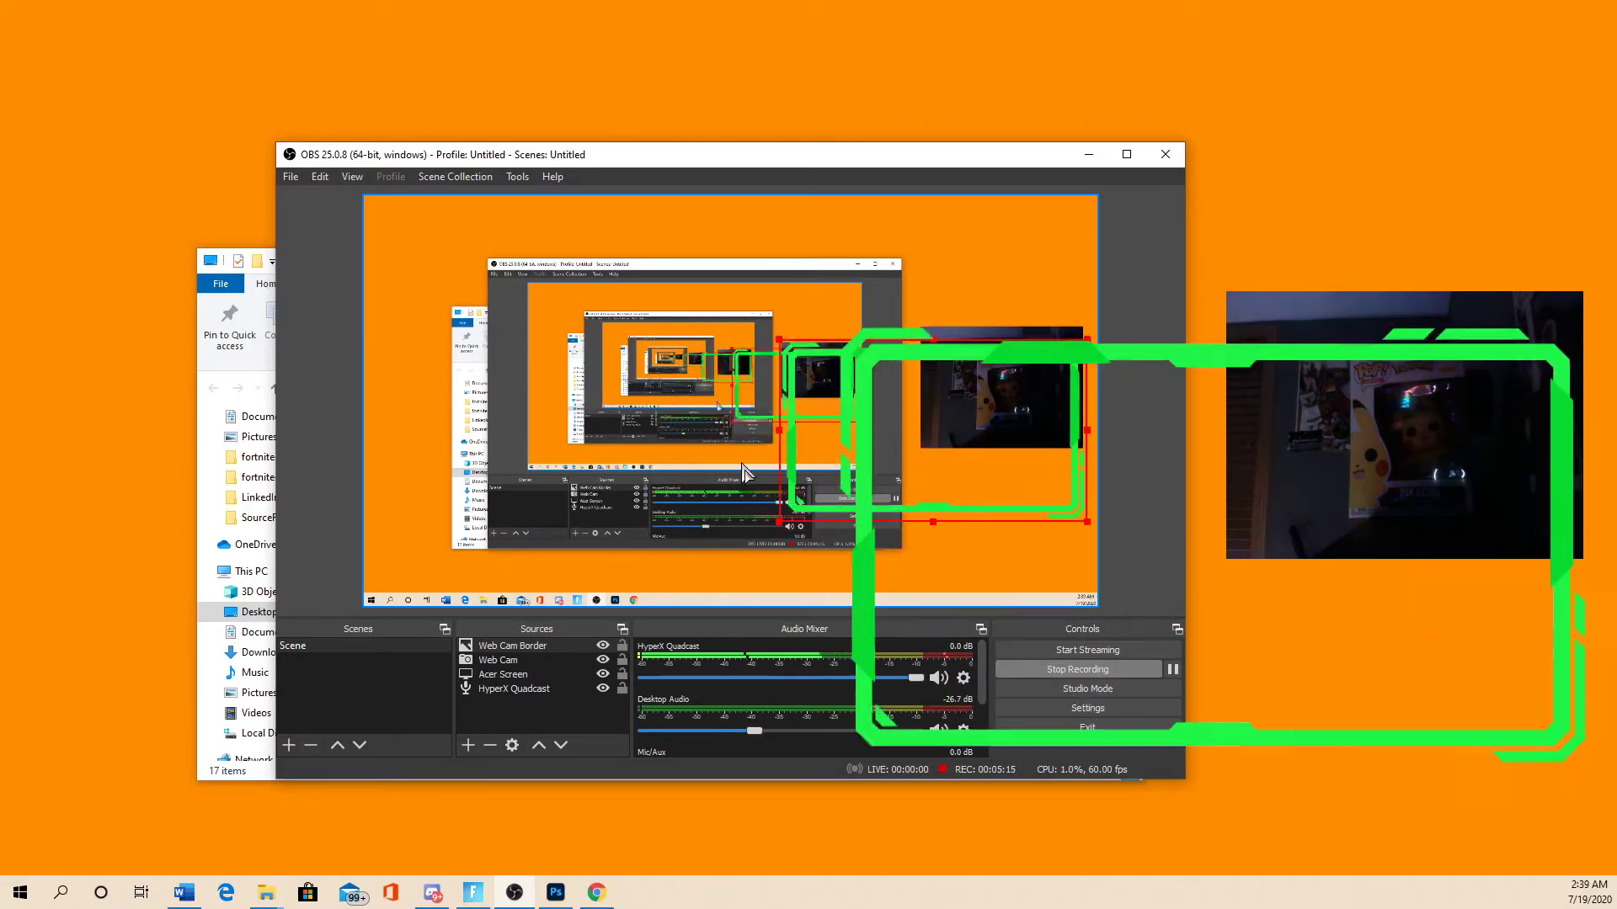
left_click_drag(916, 445, 907, 410)
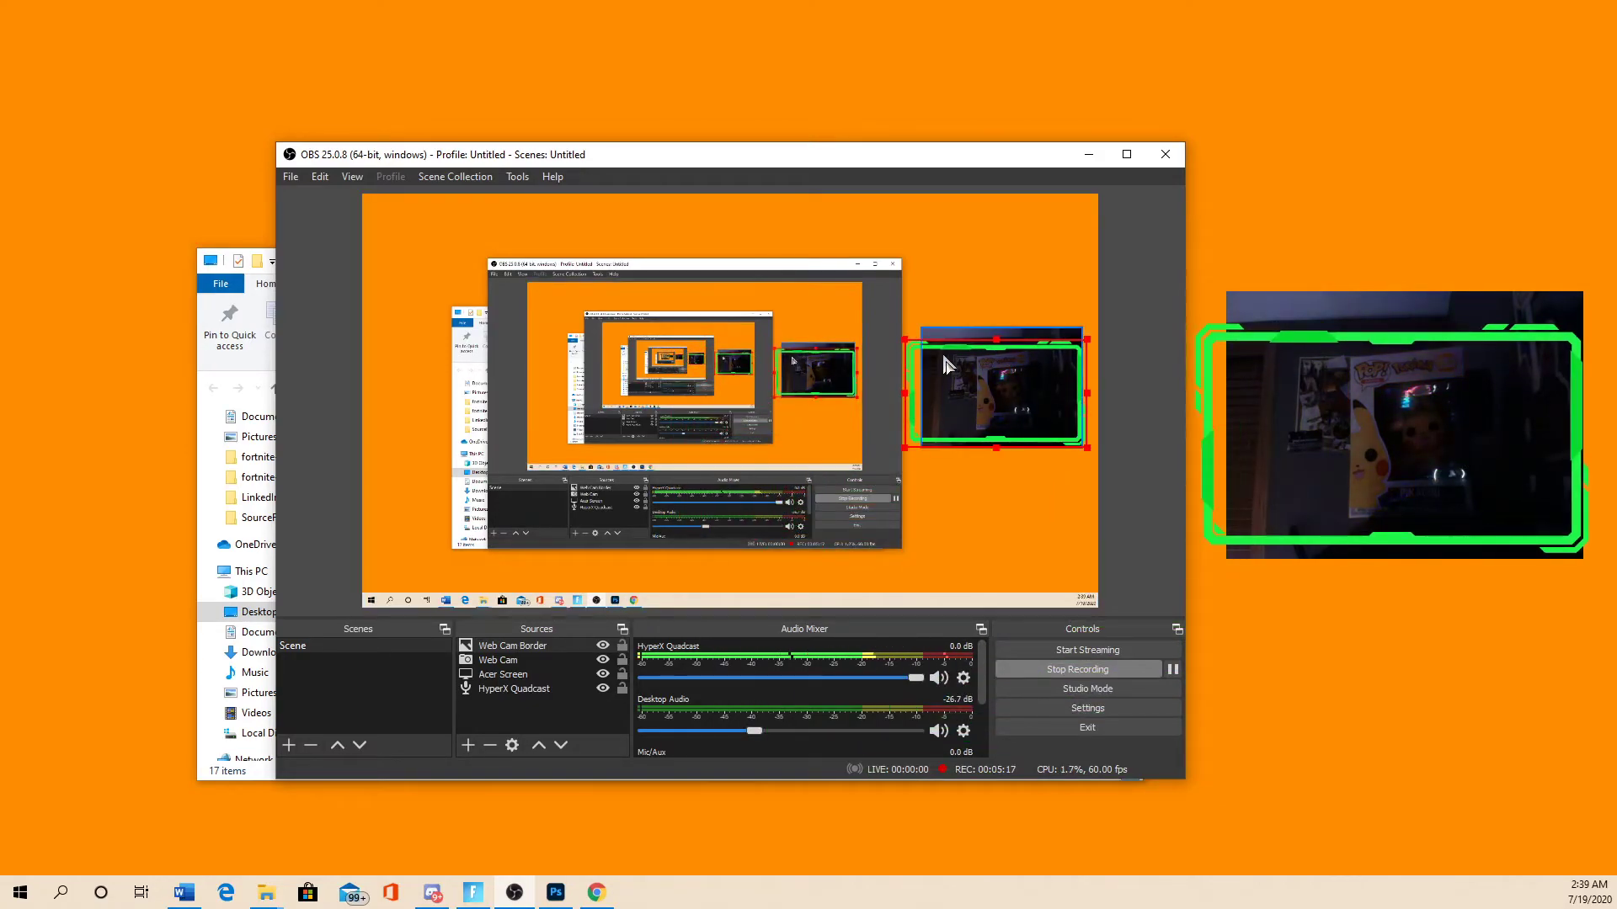
left_click_drag(951, 354, 951, 339)
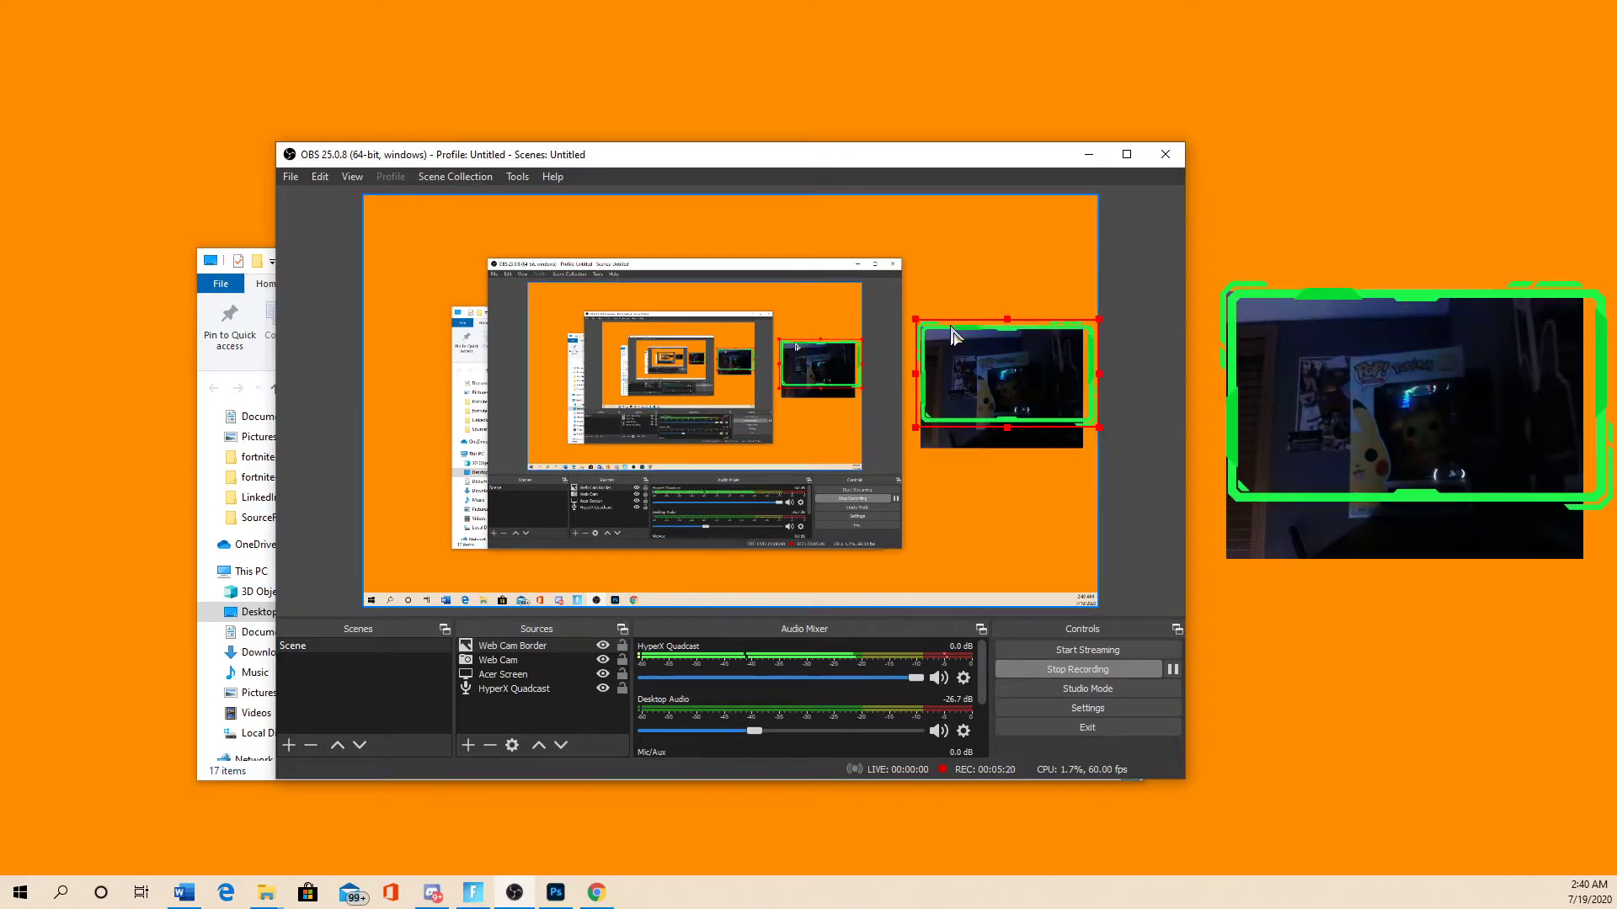
left_click(918, 432)
left_click(933, 424)
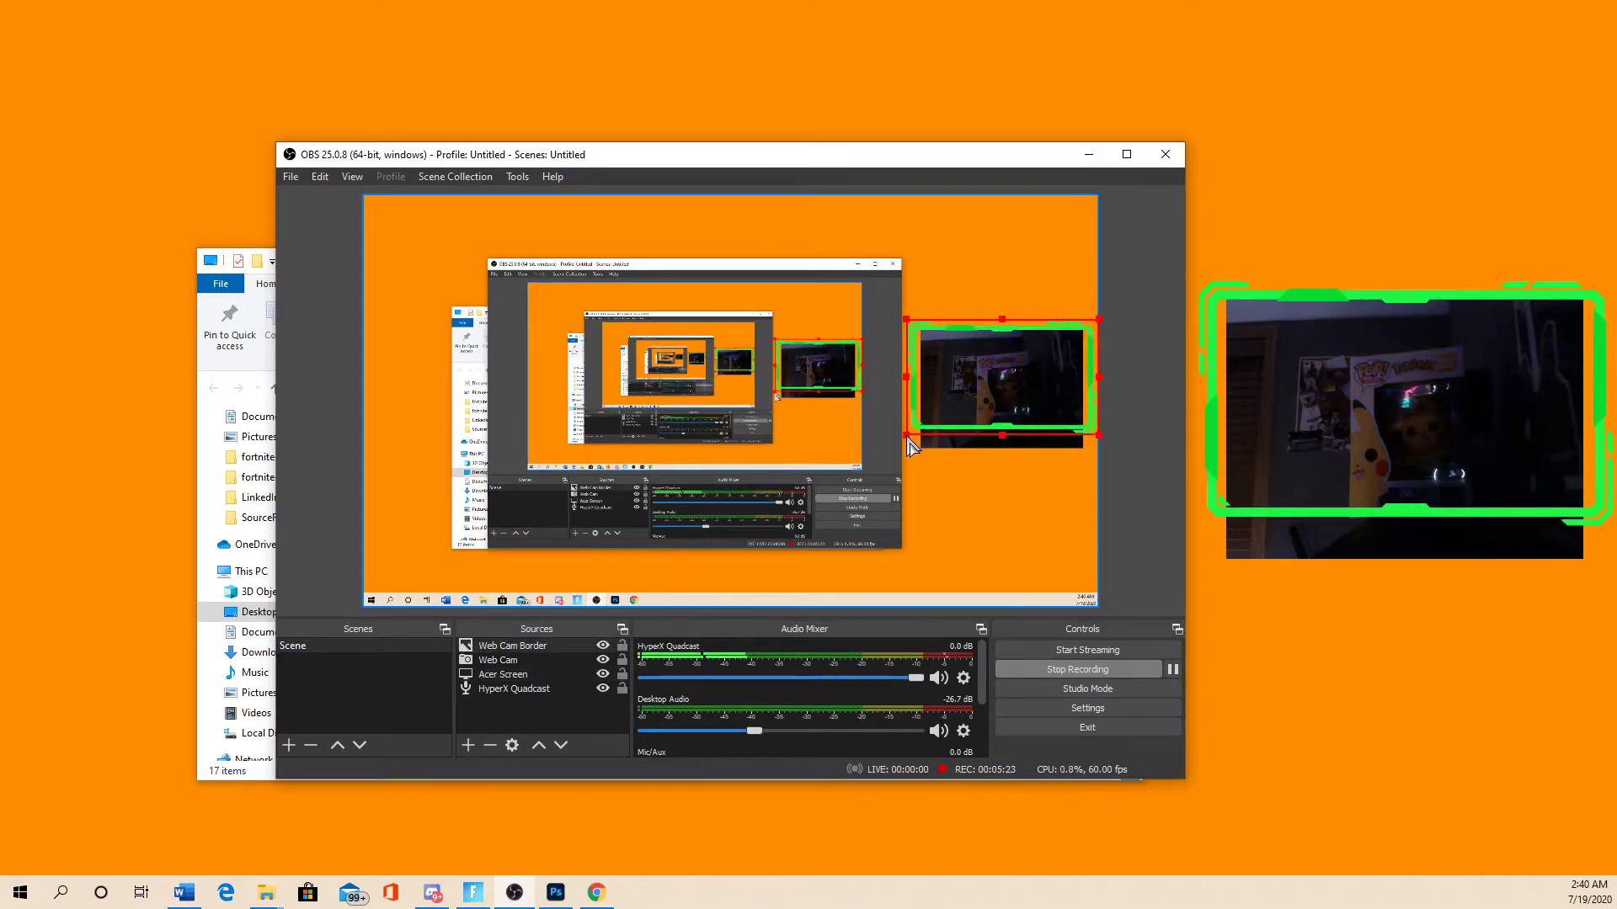
left_click_drag(921, 428, 917, 470)
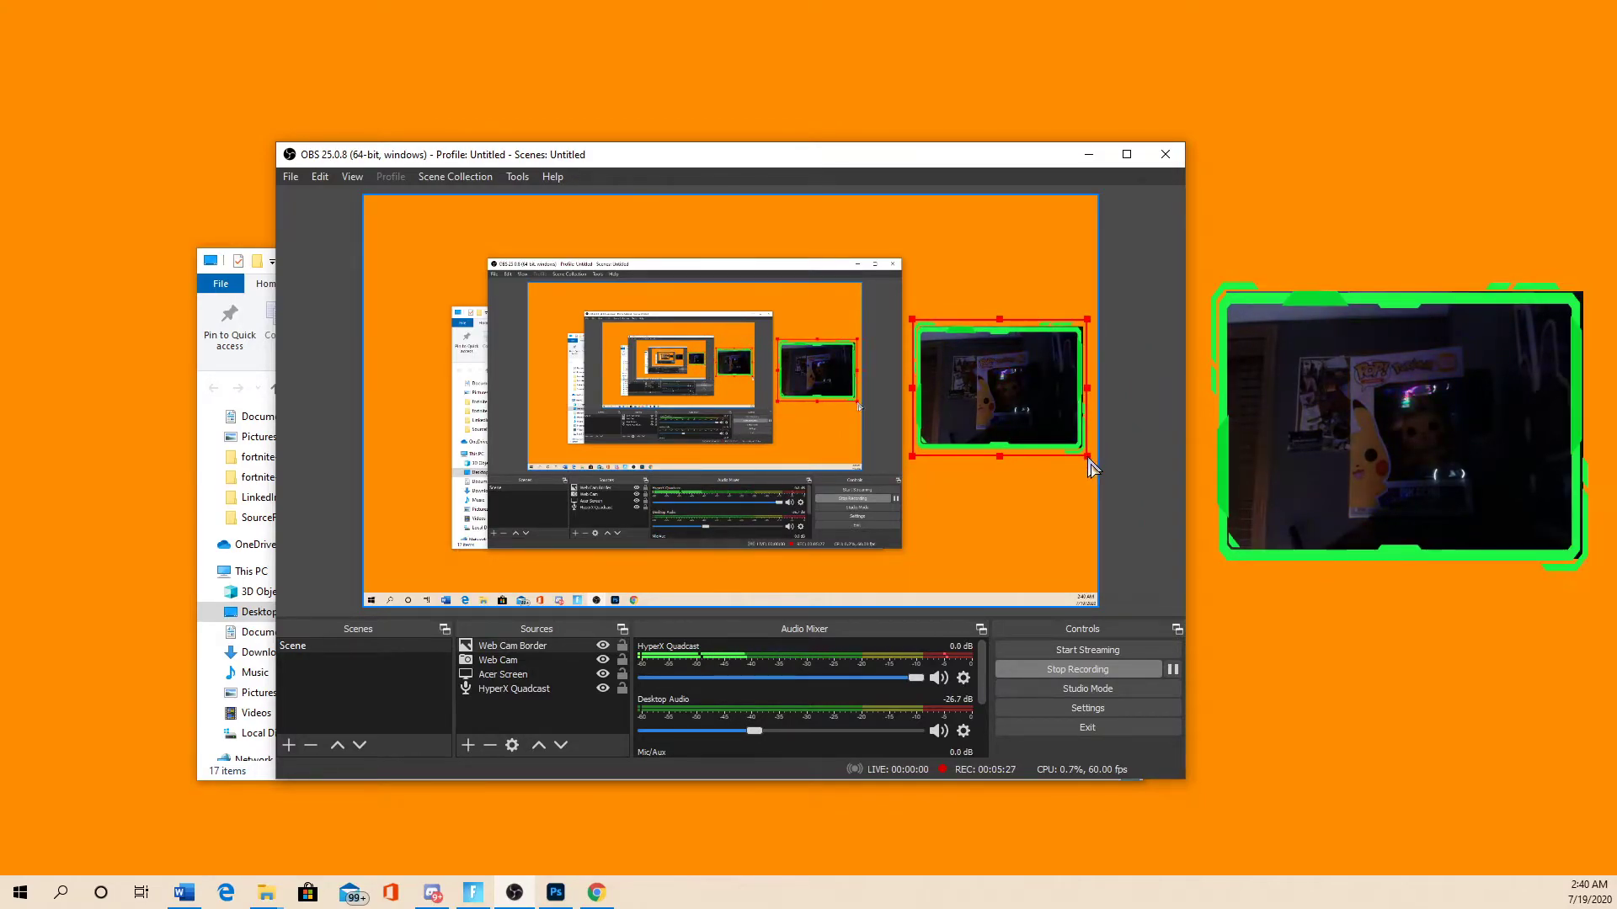
left_click_drag(1100, 470, 1095, 470)
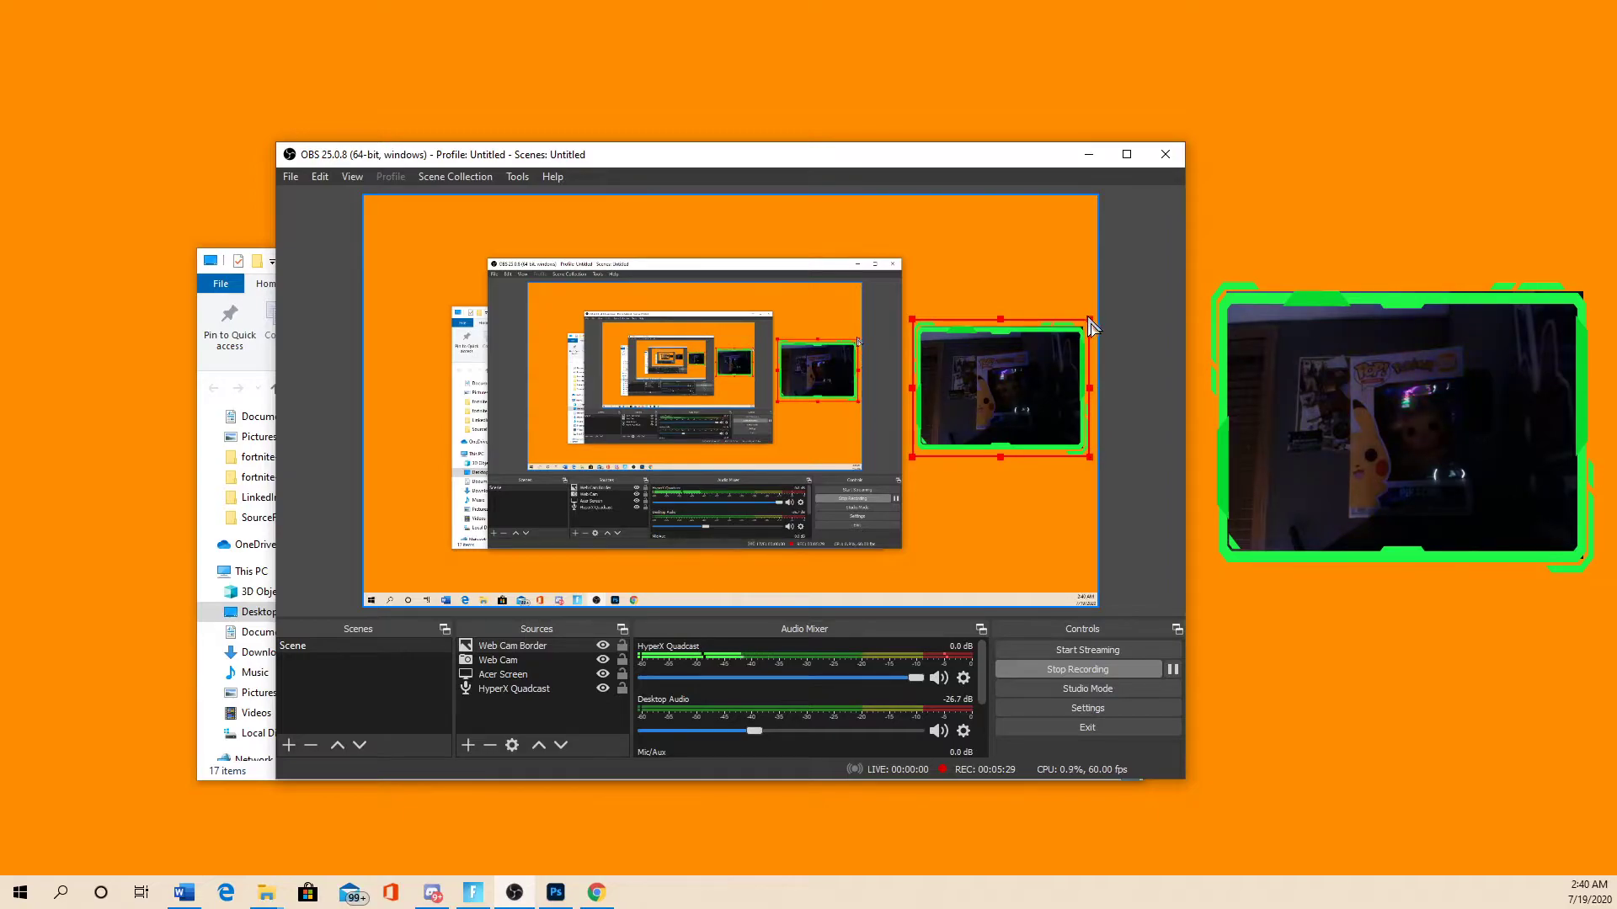
left_click_drag(1091, 329, 1092, 329)
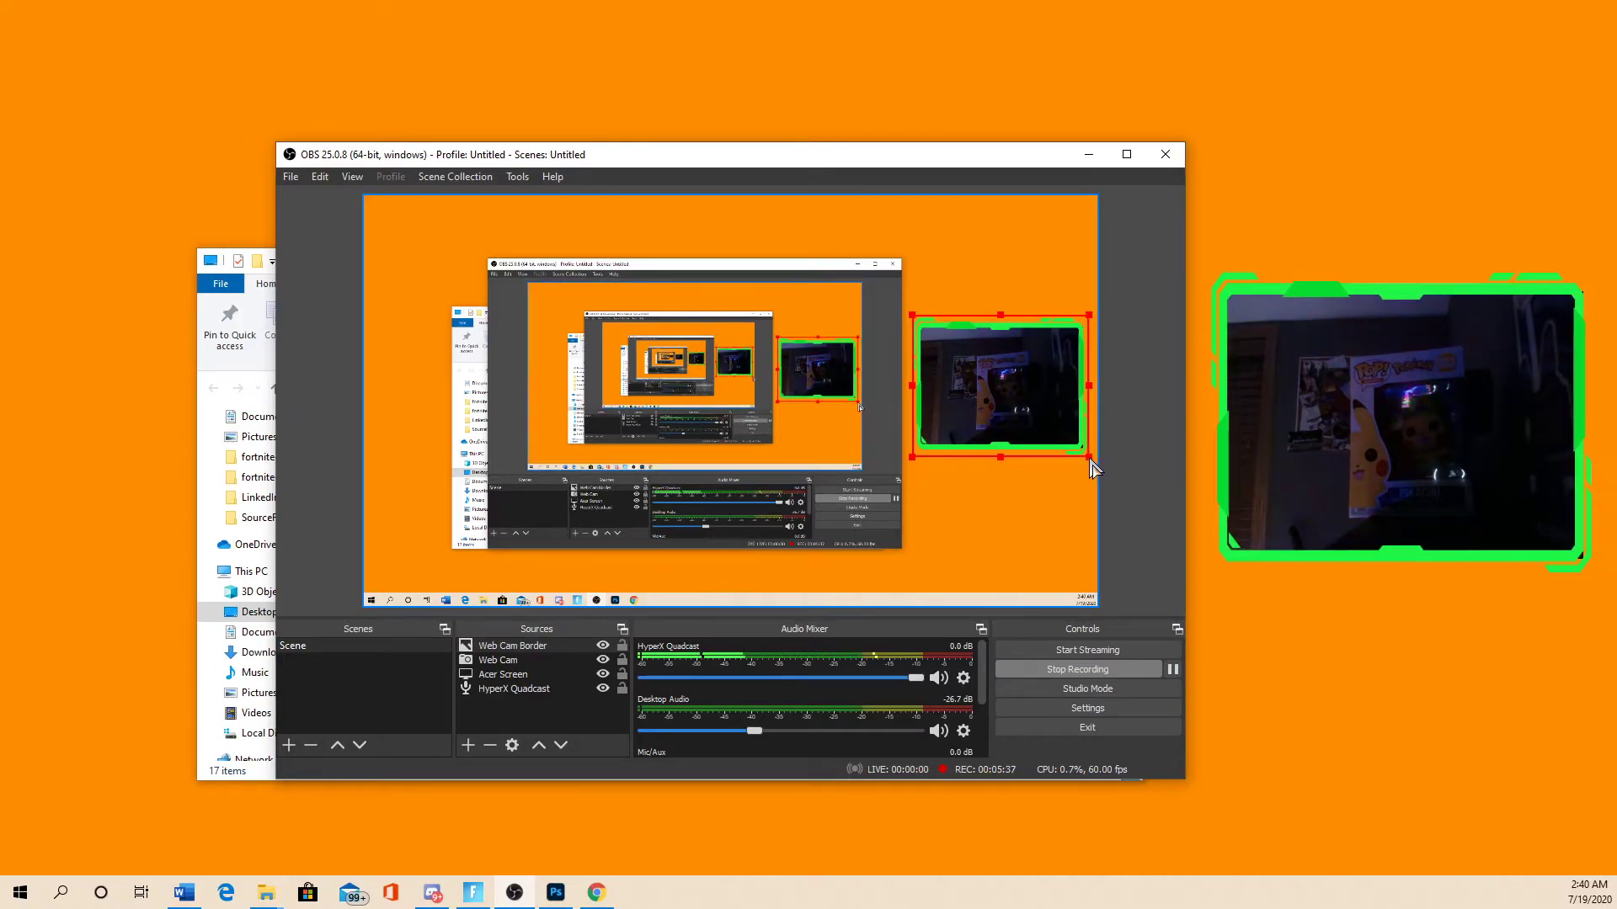
left_click_drag(1092, 460, 1092, 463)
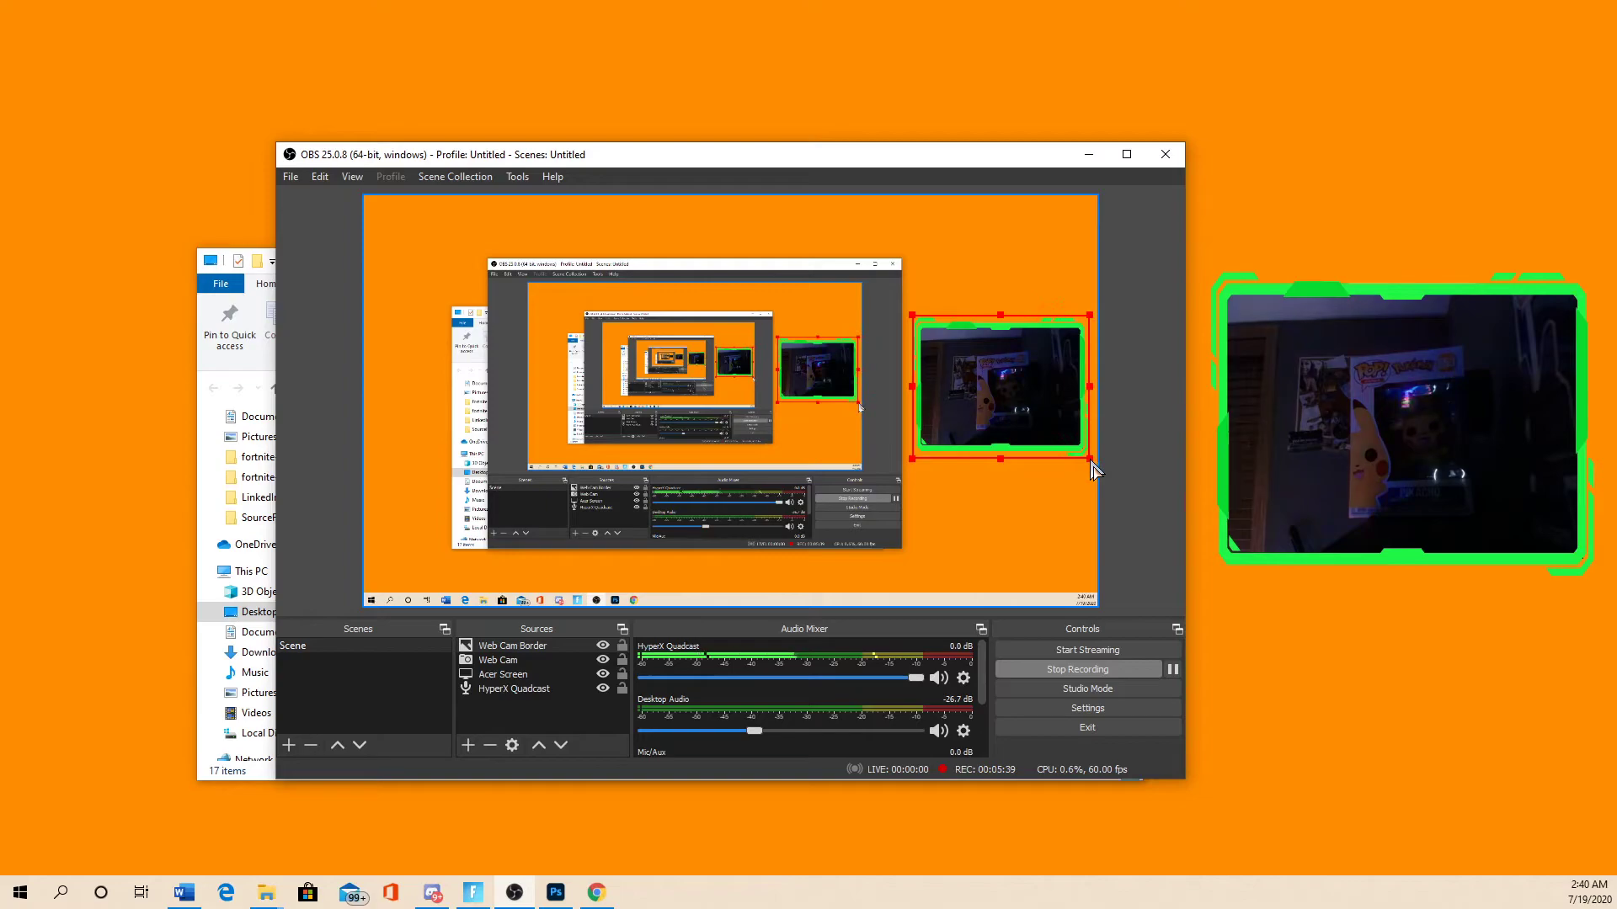
left_click(1051, 508)
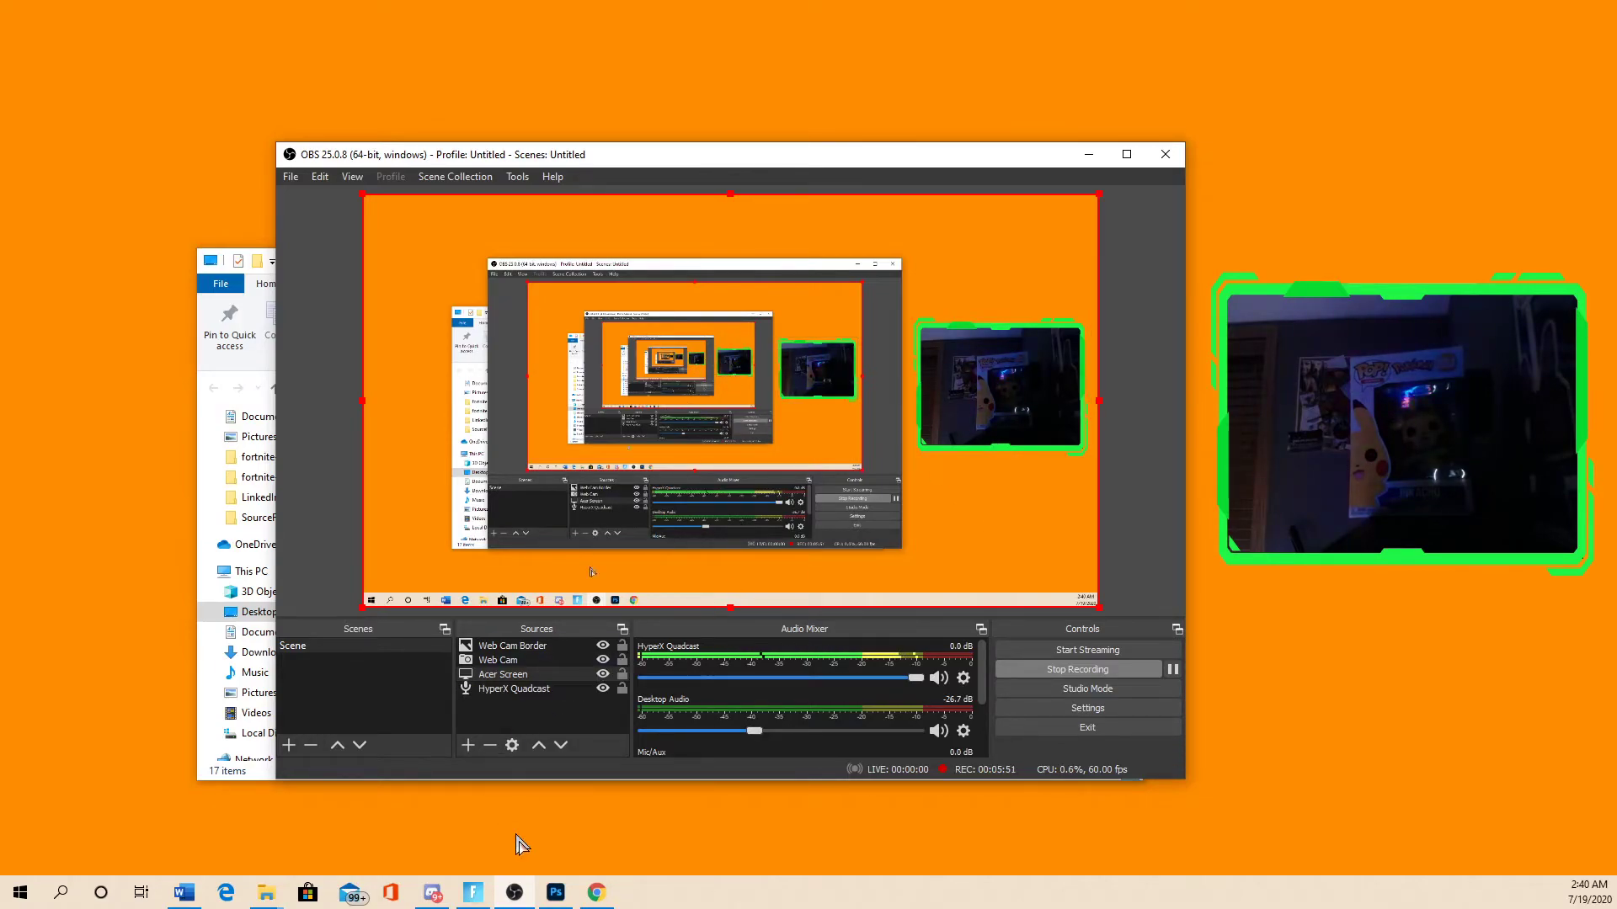
- Return to wdflat, open the Dementia facecam page and launch its online editor
left_click(595, 892)
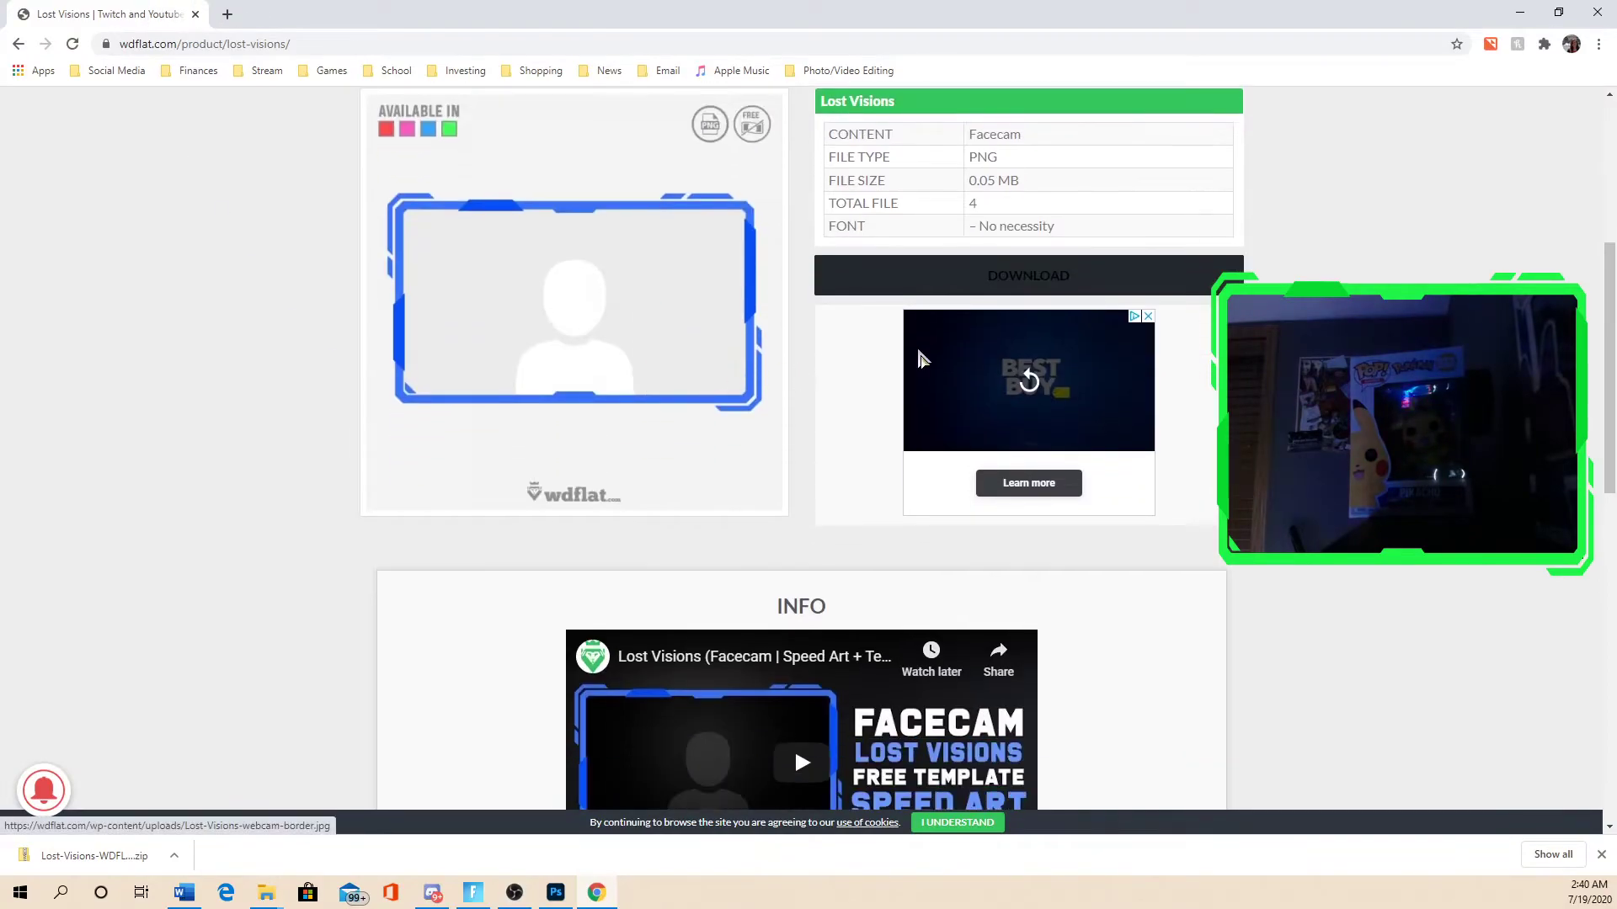
scroll(758, 374, "up", 2)
scroll(351, 275, "up", 1)
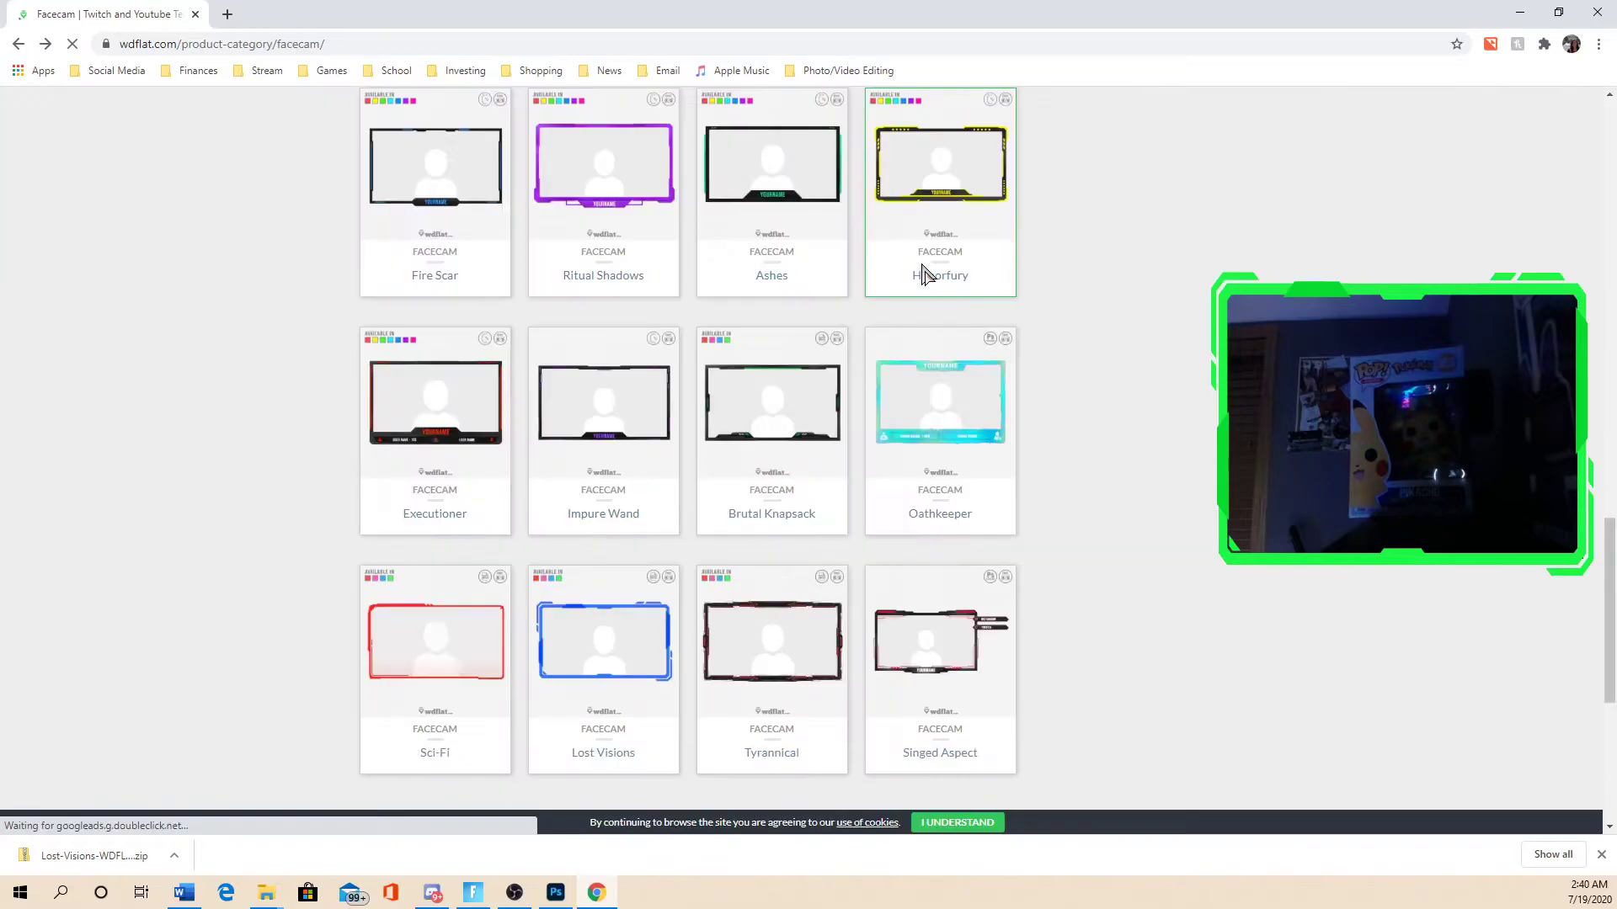
scroll(925, 276, "up", 4)
scroll(1003, 343, "up", 5)
scroll(932, 371, "up", 6)
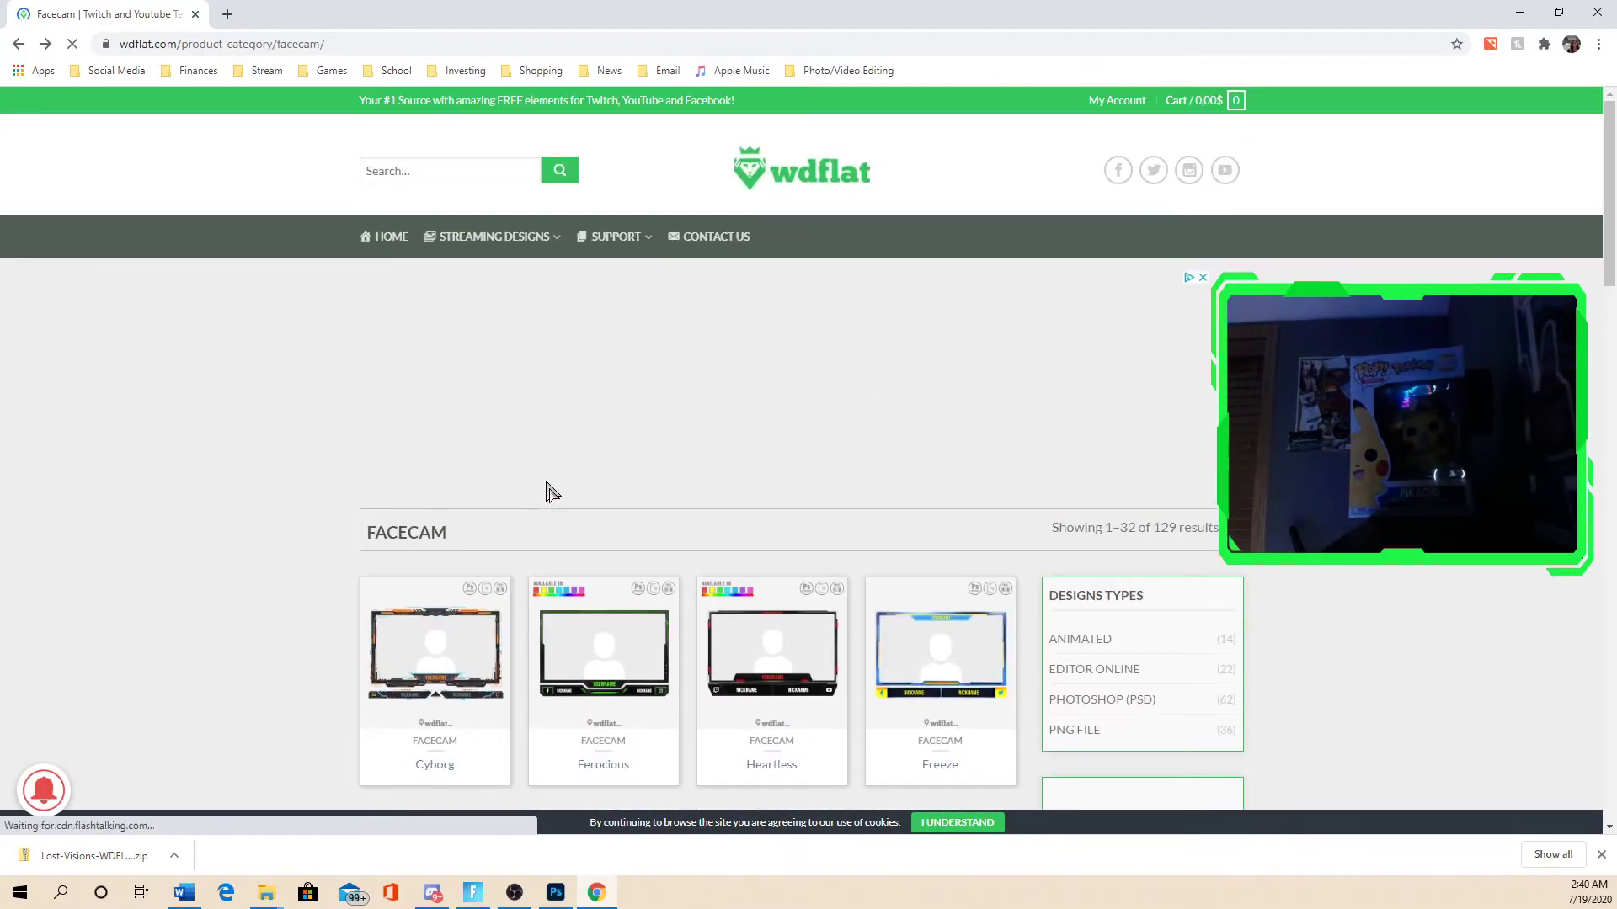
mouse_move(1122, 537)
left_mouse_down()
mouse_move(379, 534)
mouse_move(1220, 532)
left_mouse_up()
scroll(1220, 531, "down", 4)
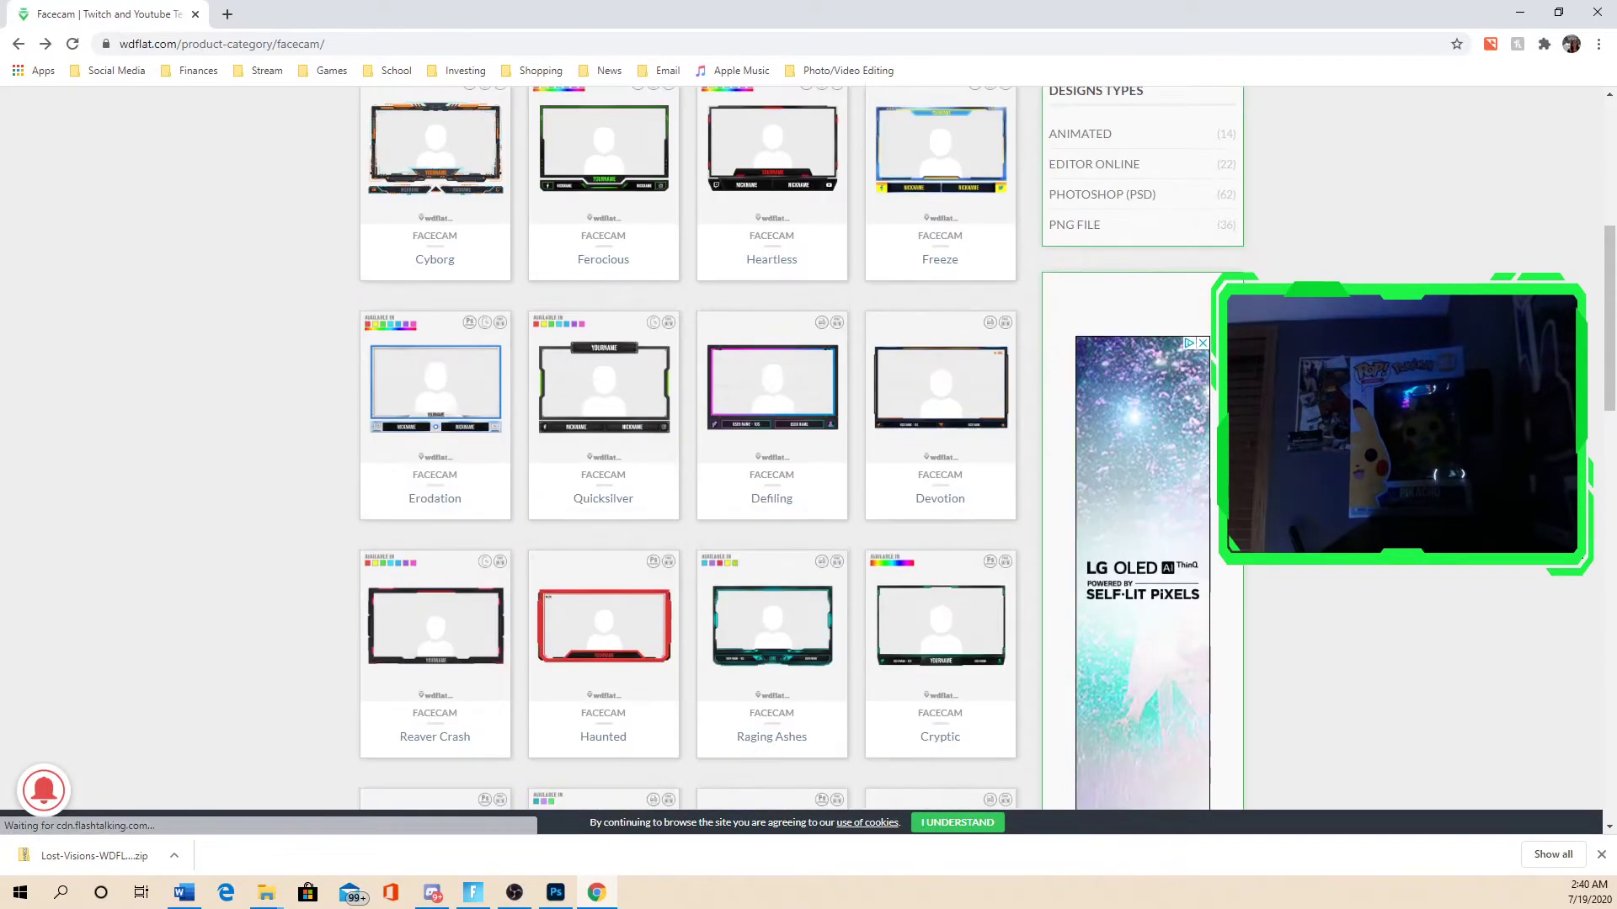
scroll(499, 425, "up", 3)
scroll(499, 426, "down", 4)
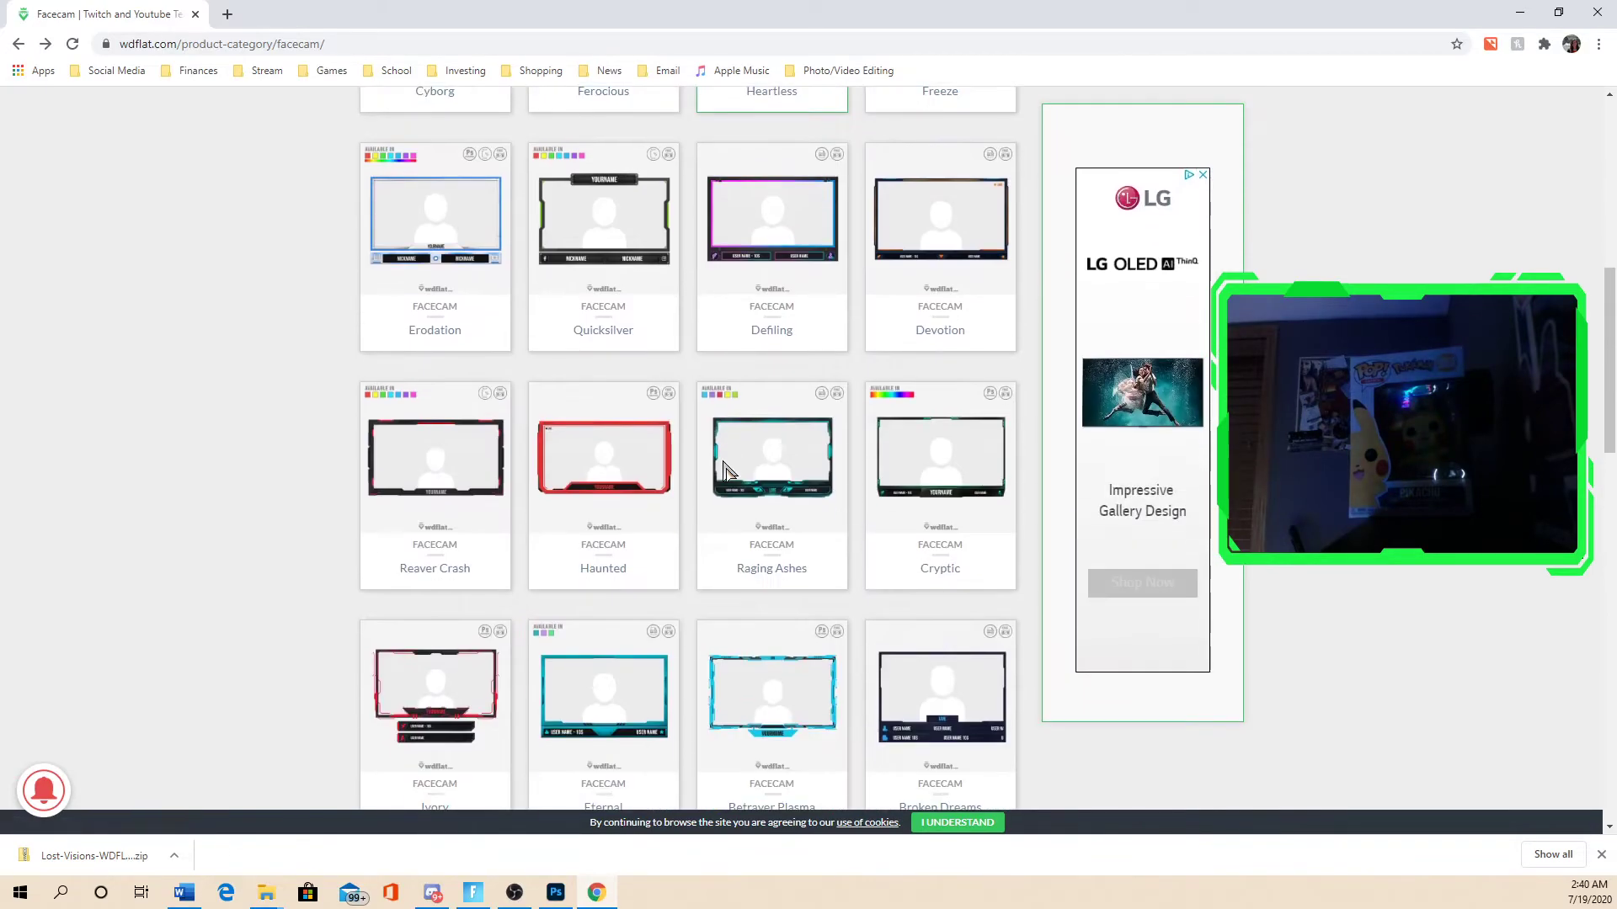
scroll(506, 435, "down", 1)
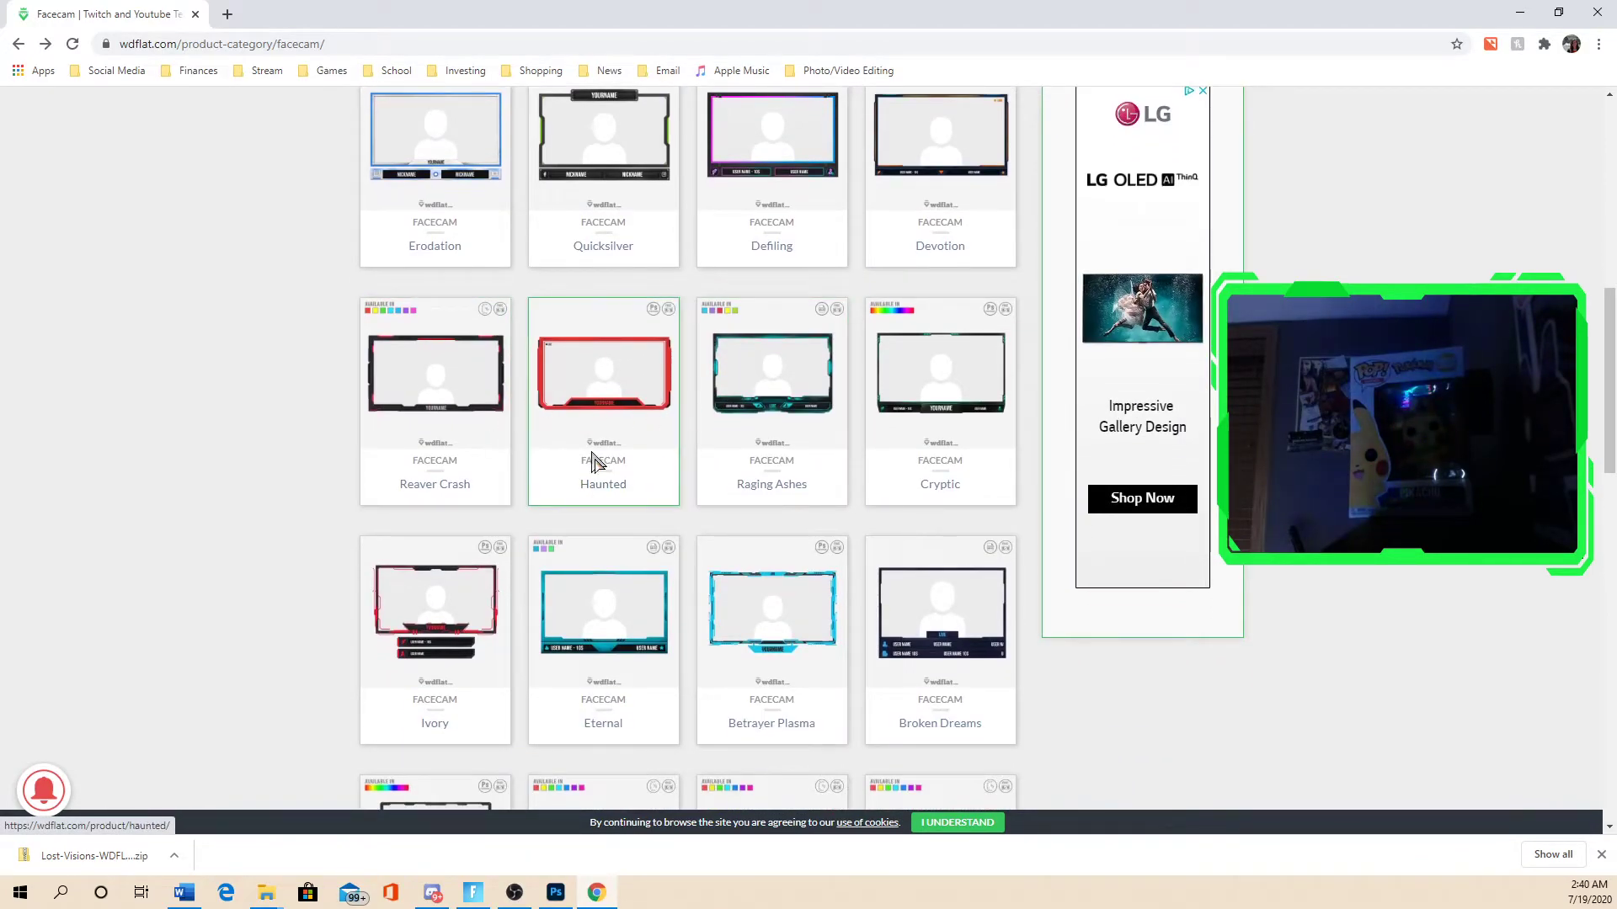
scroll(512, 502, "down", 1)
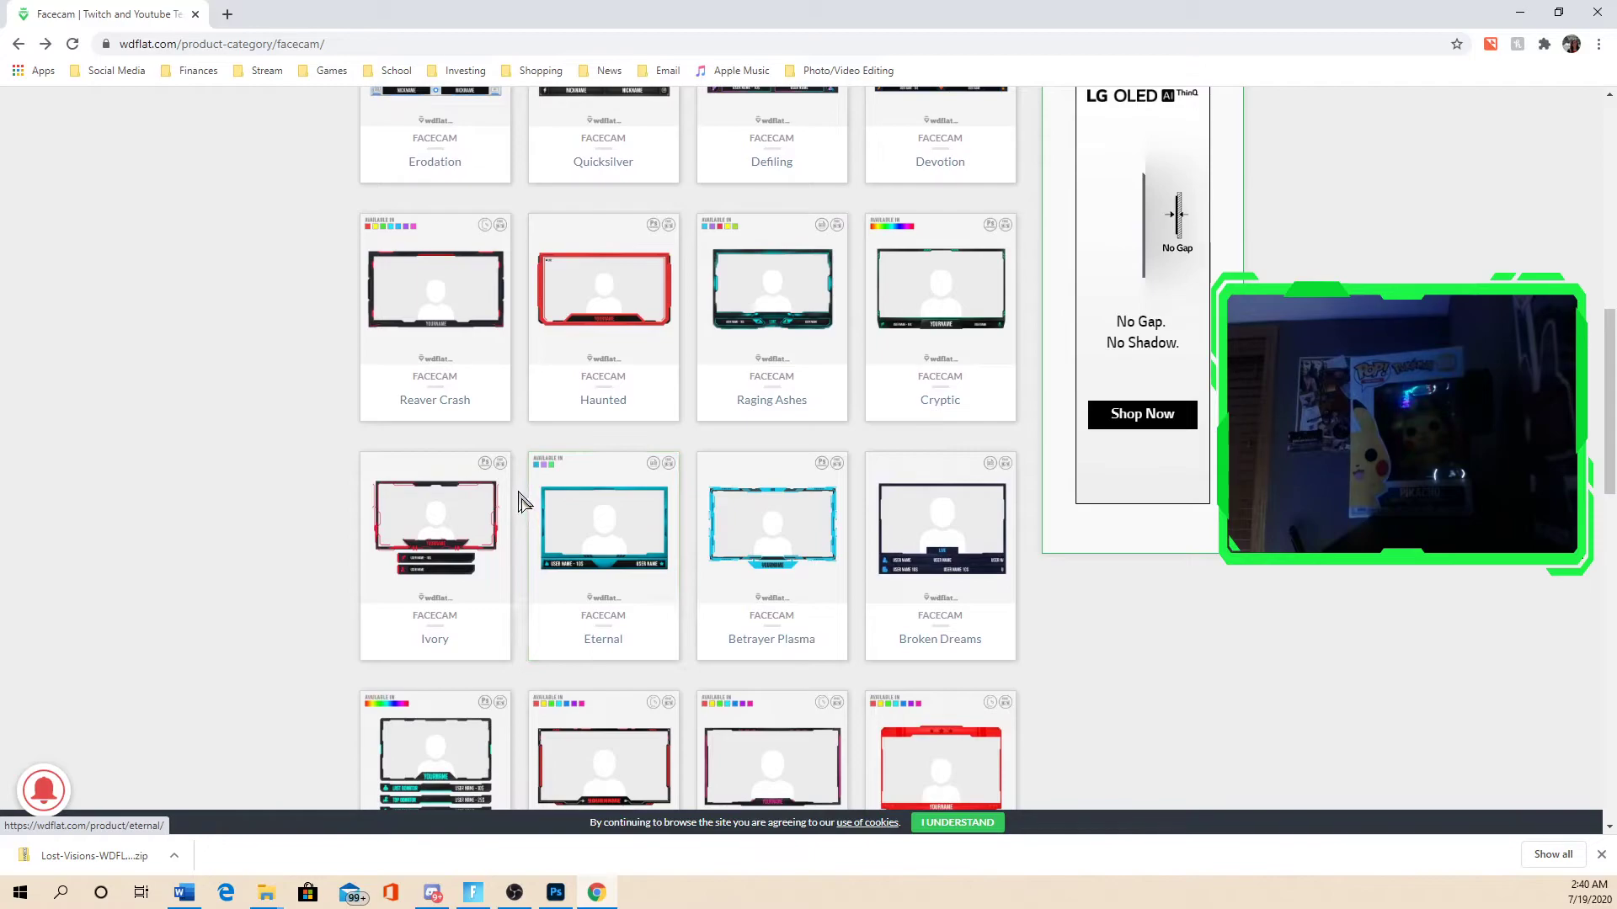
scroll(522, 504, "down", 3)
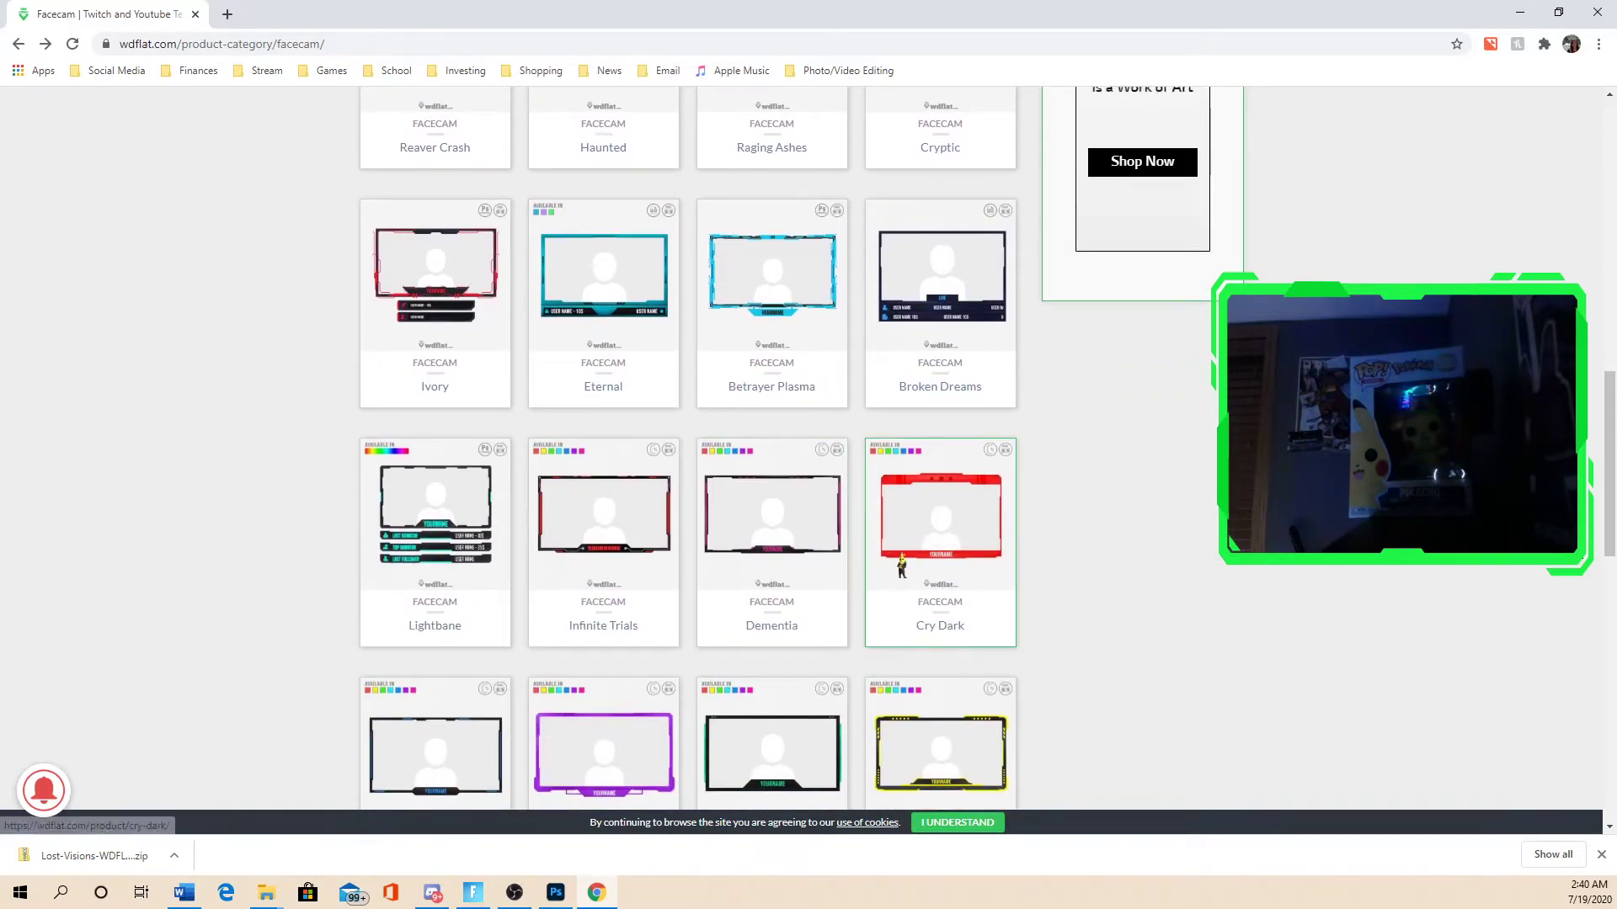
left_click(781, 570)
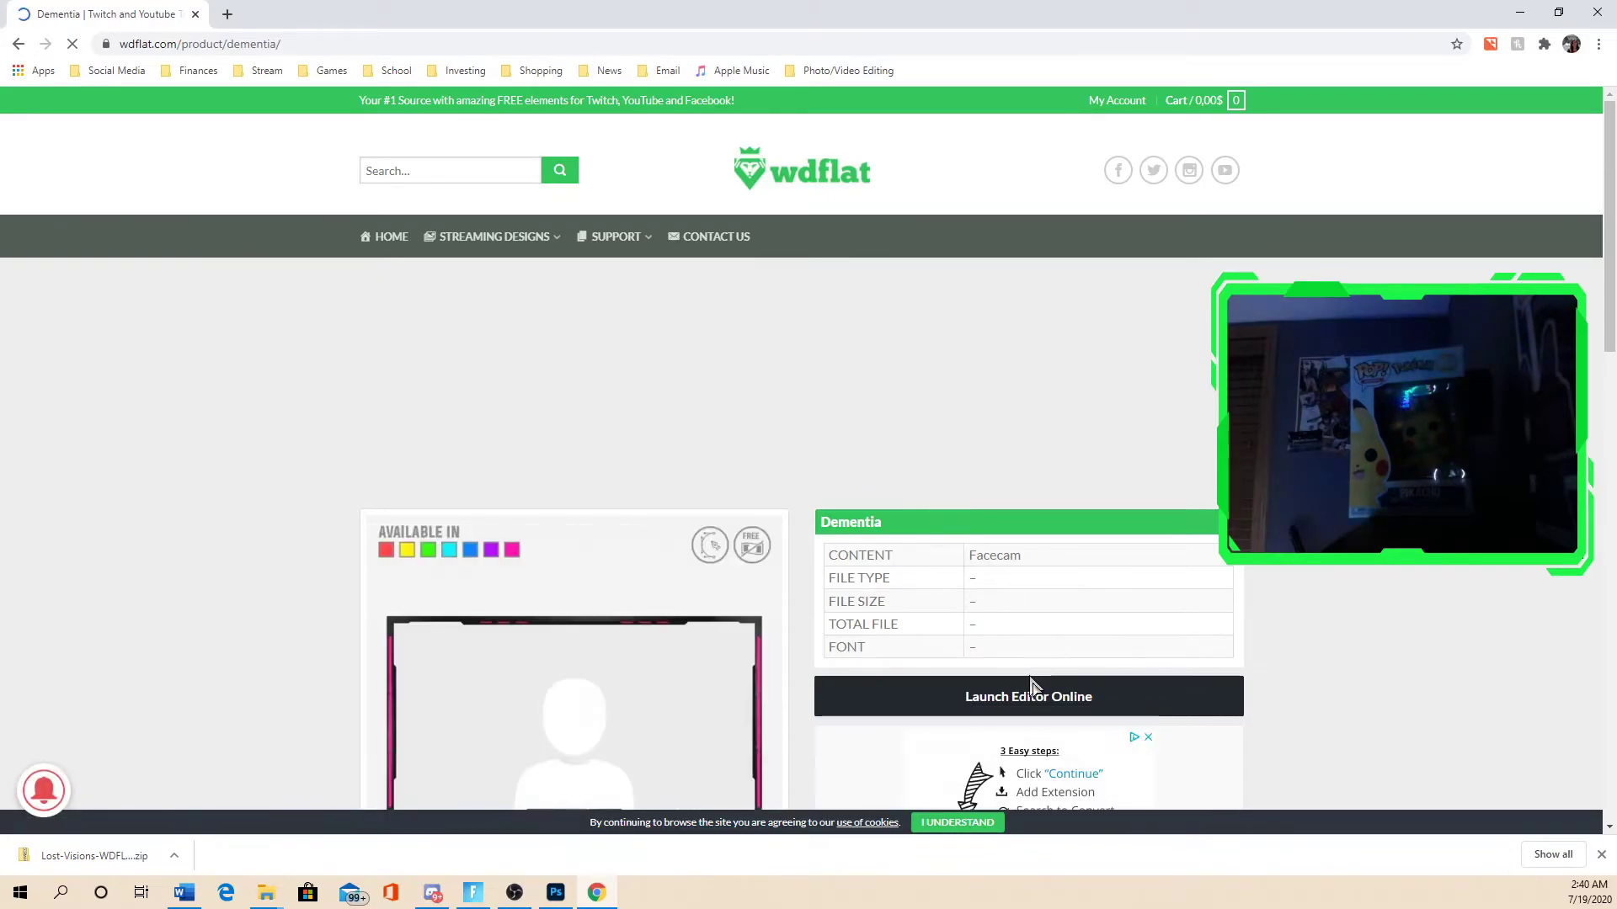
scroll(892, 530, "down", 3)
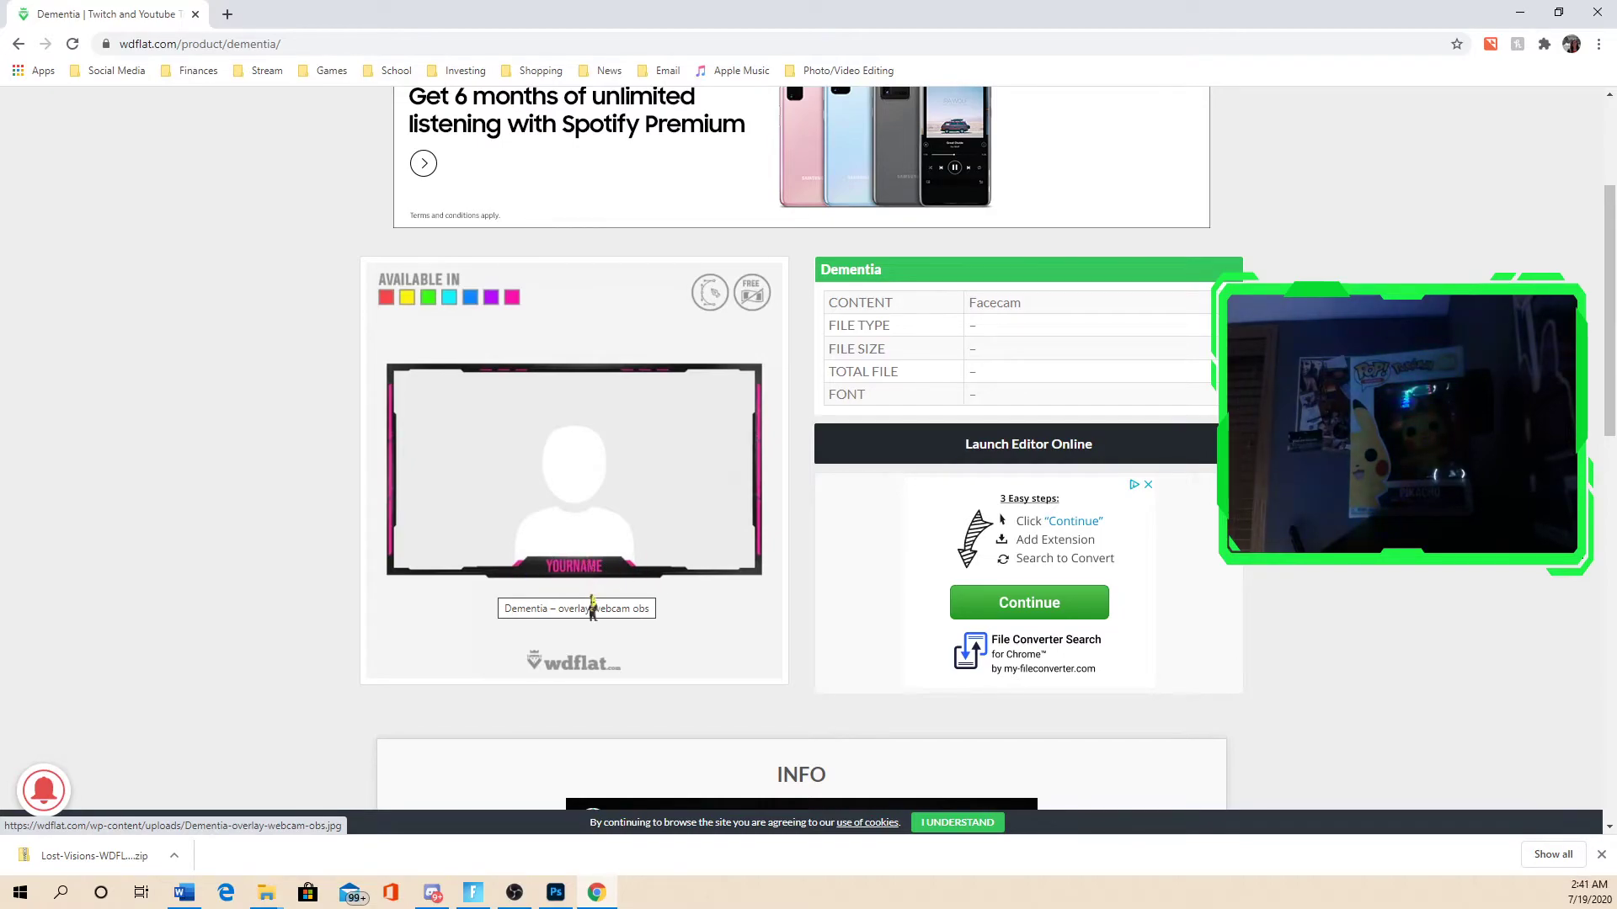
left_click(983, 457)
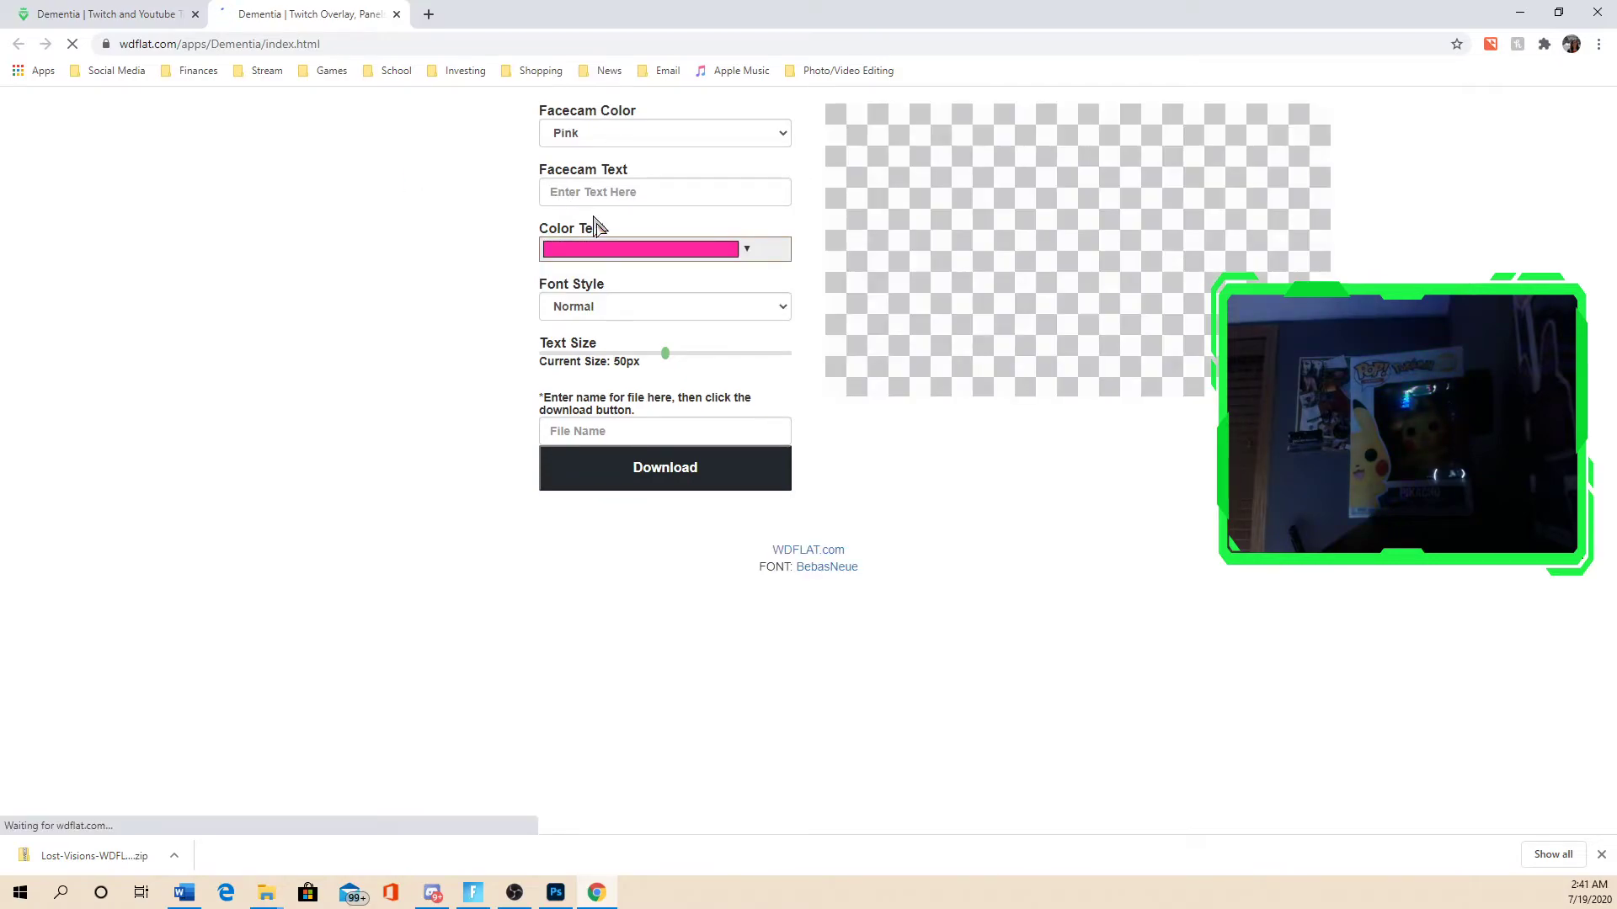
- Keep the Dementia frame colour at Pink after briefly previewing Yellow
left_click(779, 138)
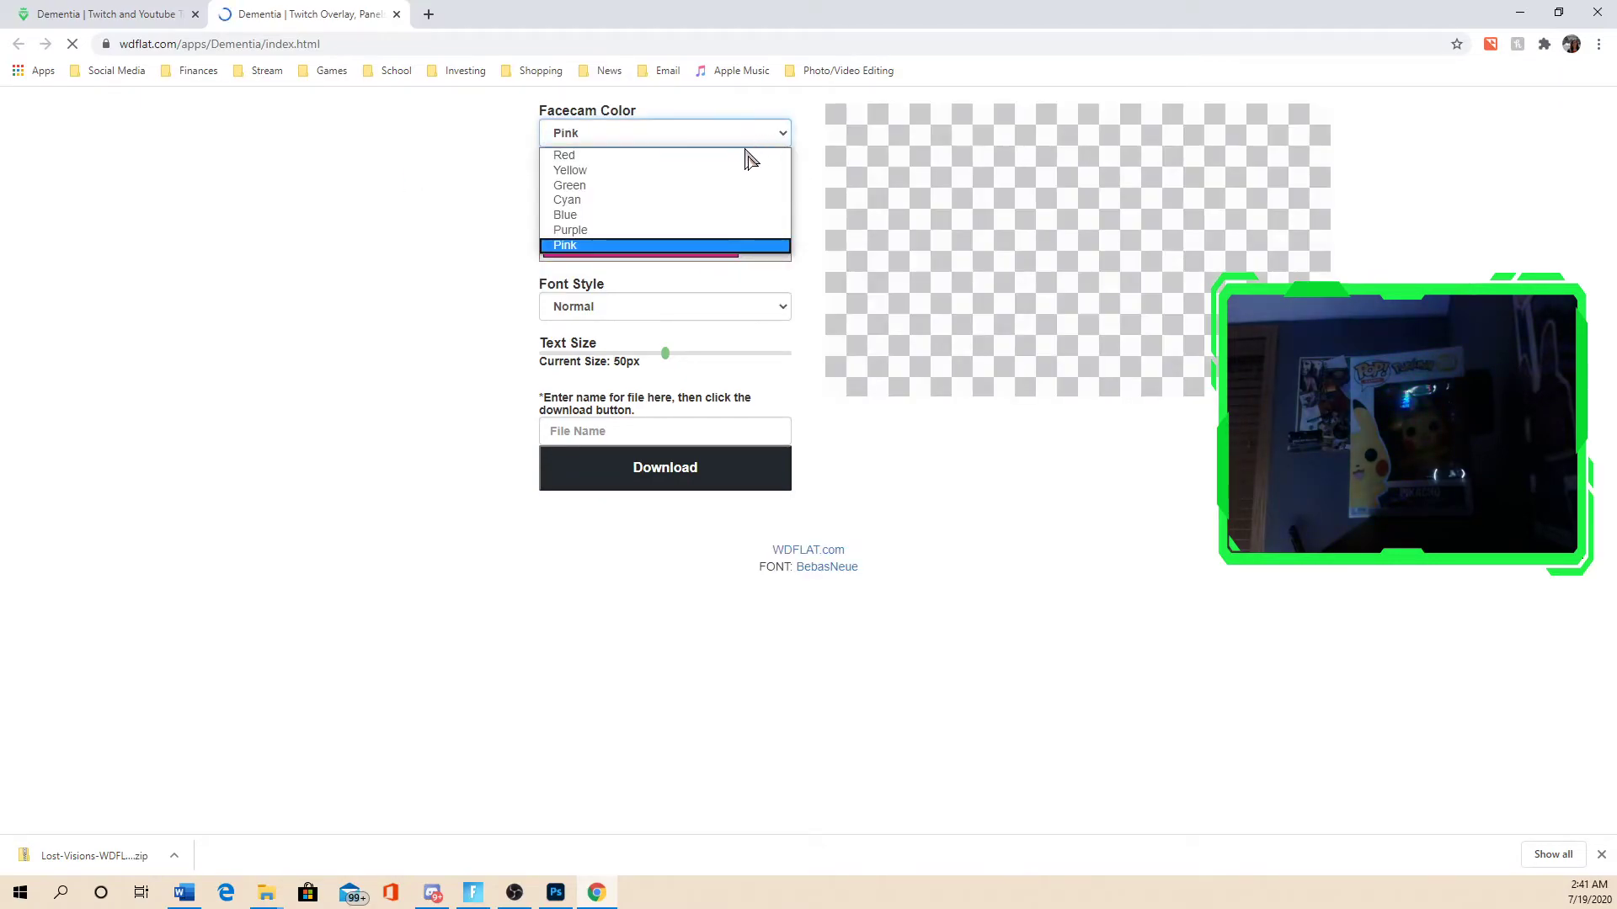
left_click(768, 138)
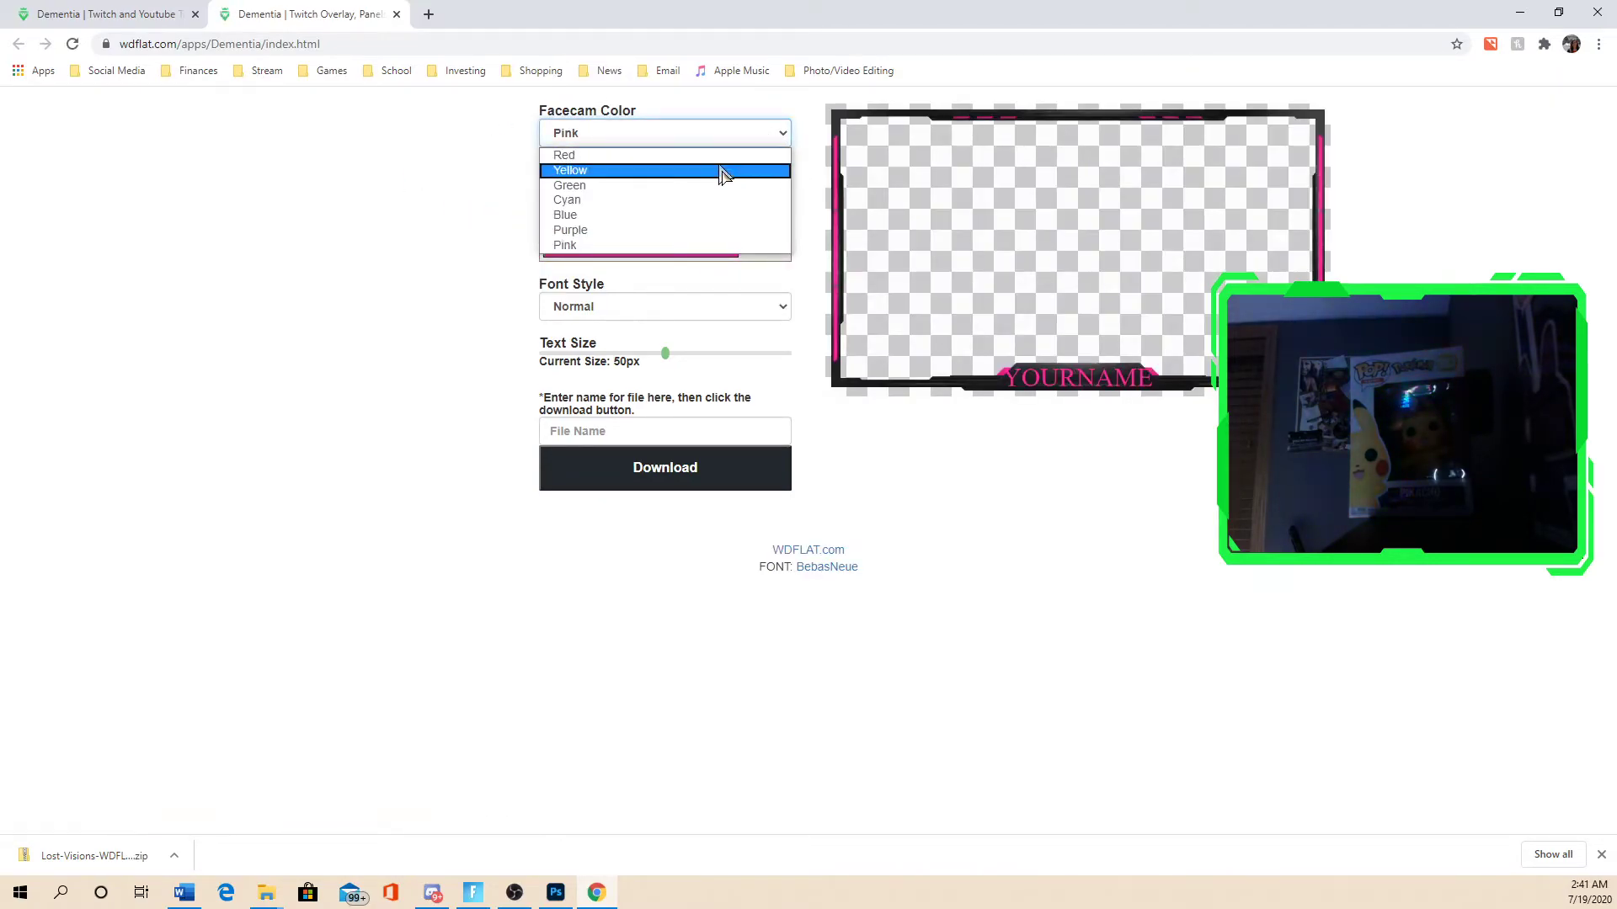
left_click(722, 173)
left_click(721, 134)
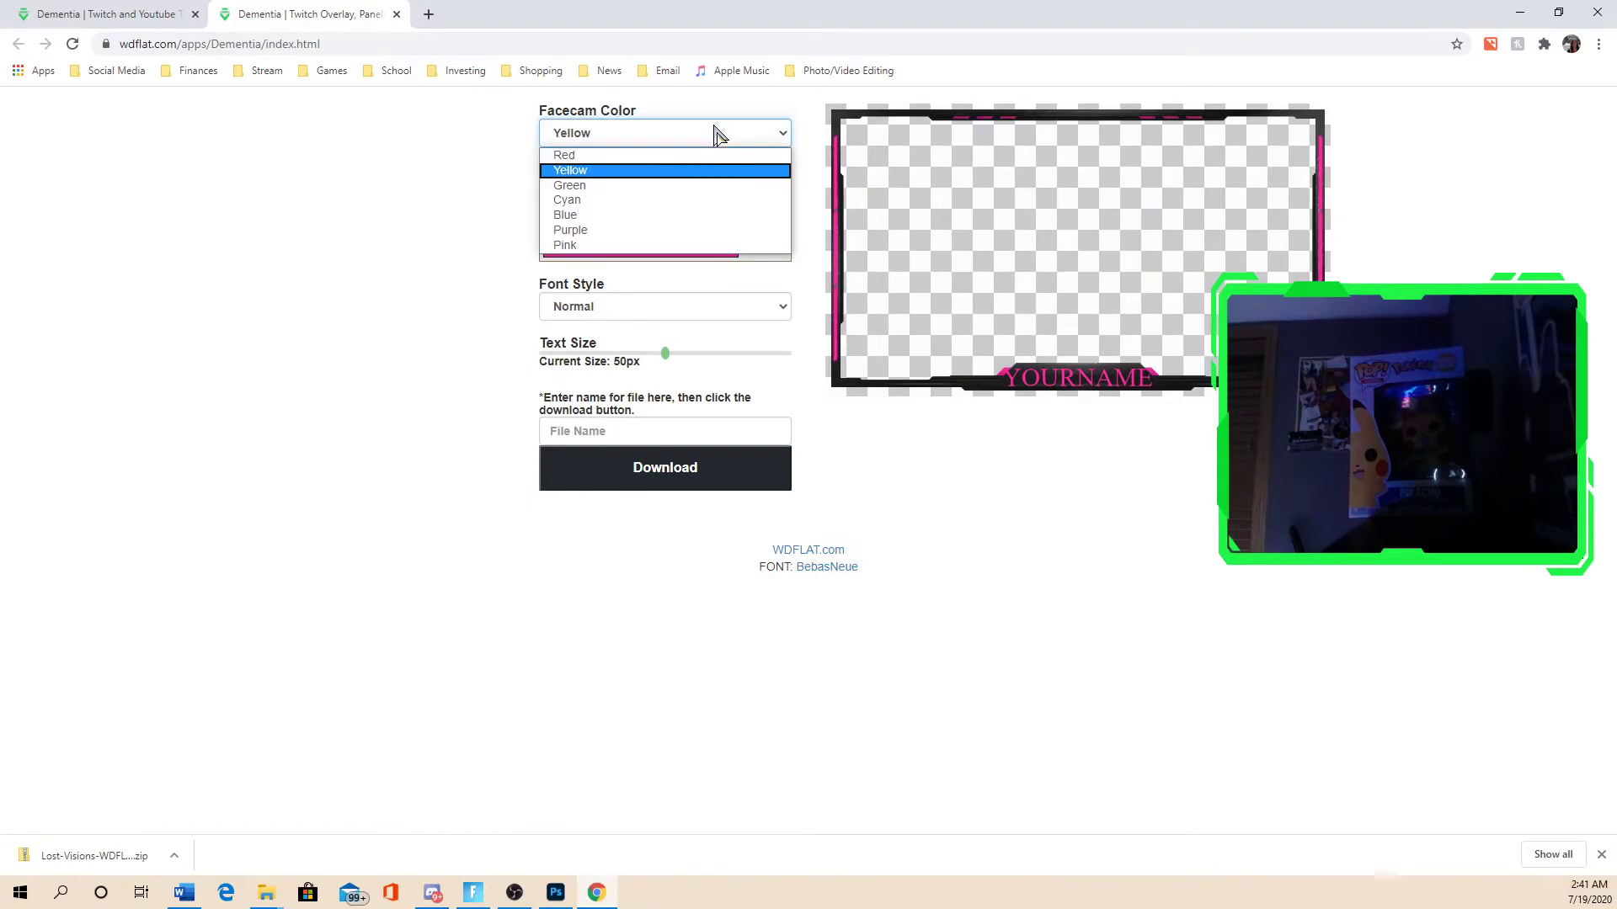
left_click(624, 247)
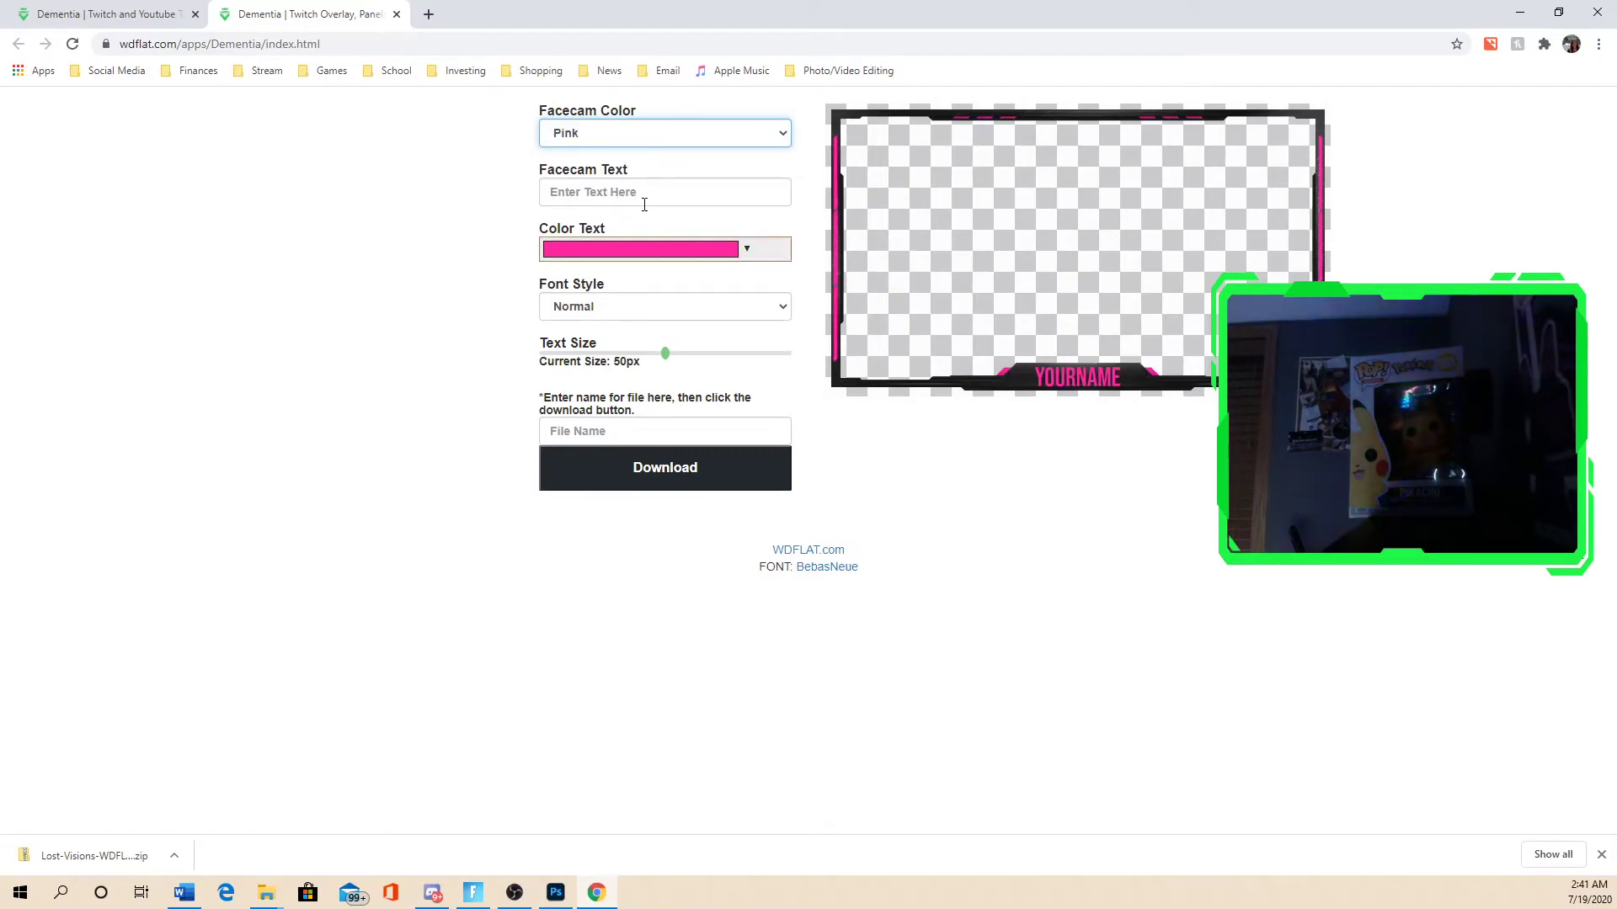
- Set the nameplate text to 'Sarah Doubtfire' with a 40px text size
left_click(726, 199)
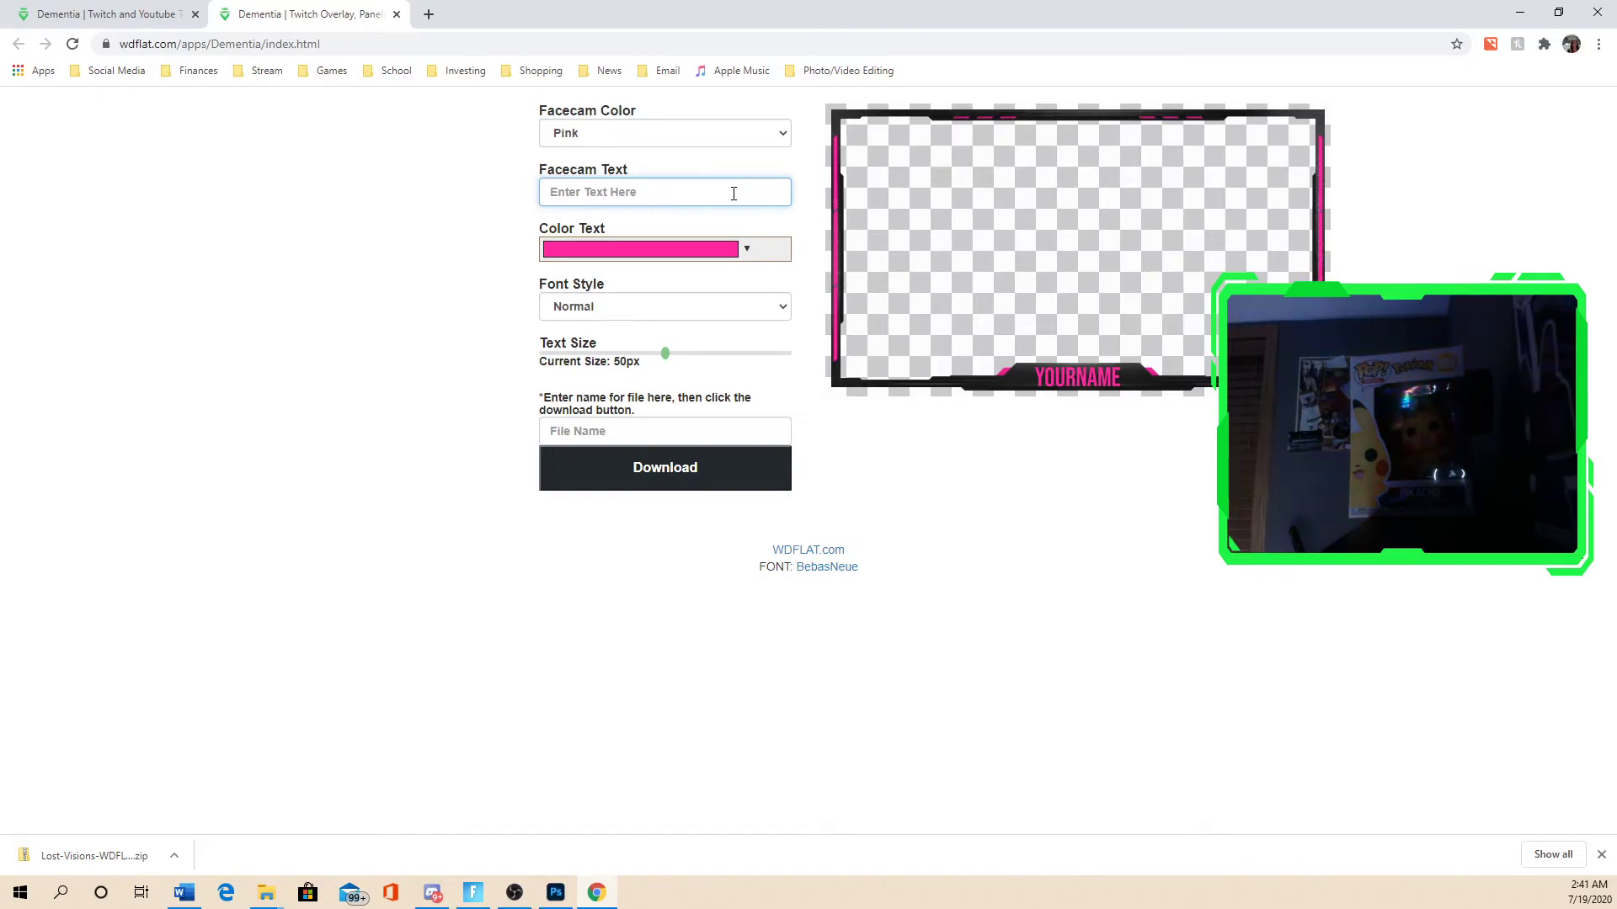
type("Sarah Do")
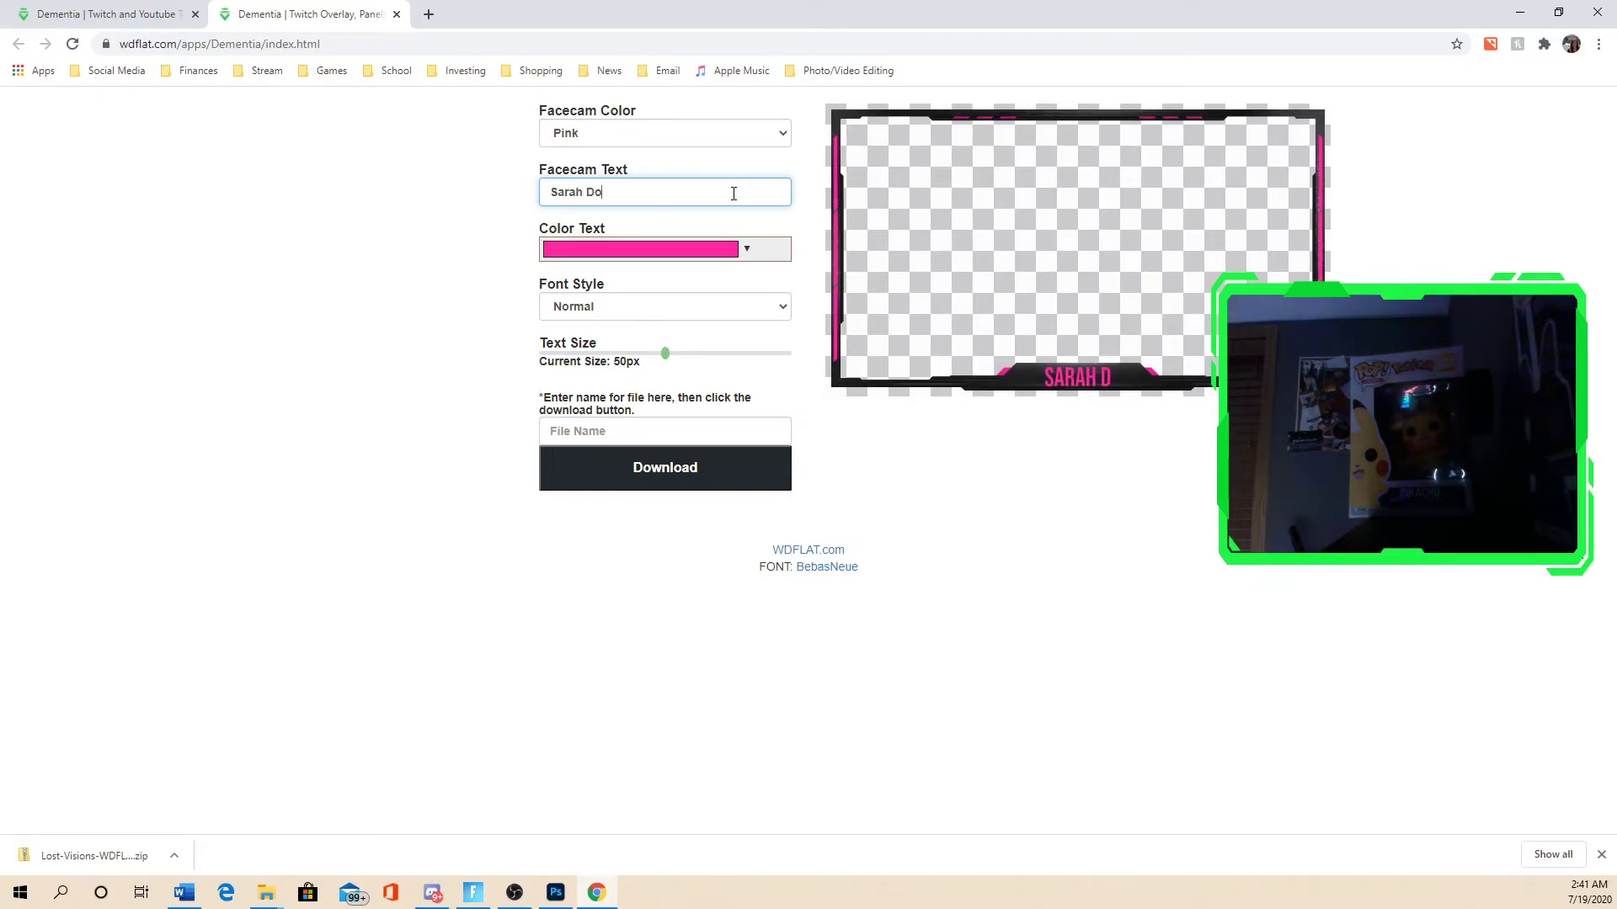
type("ubtifr")
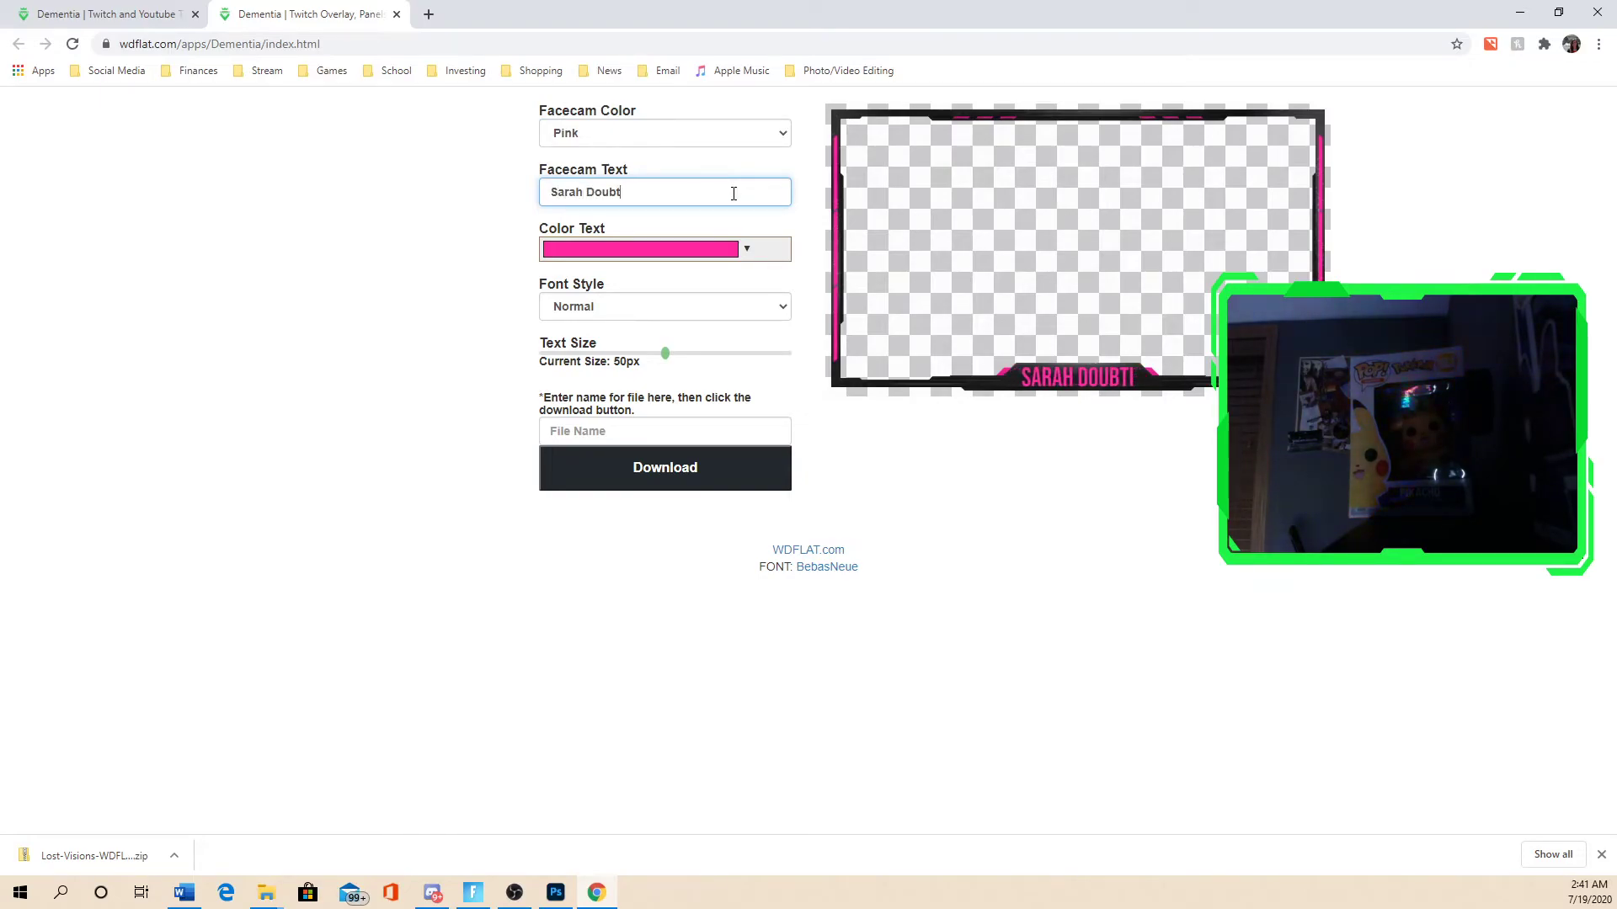
key("BackSpace")
type("tfir")
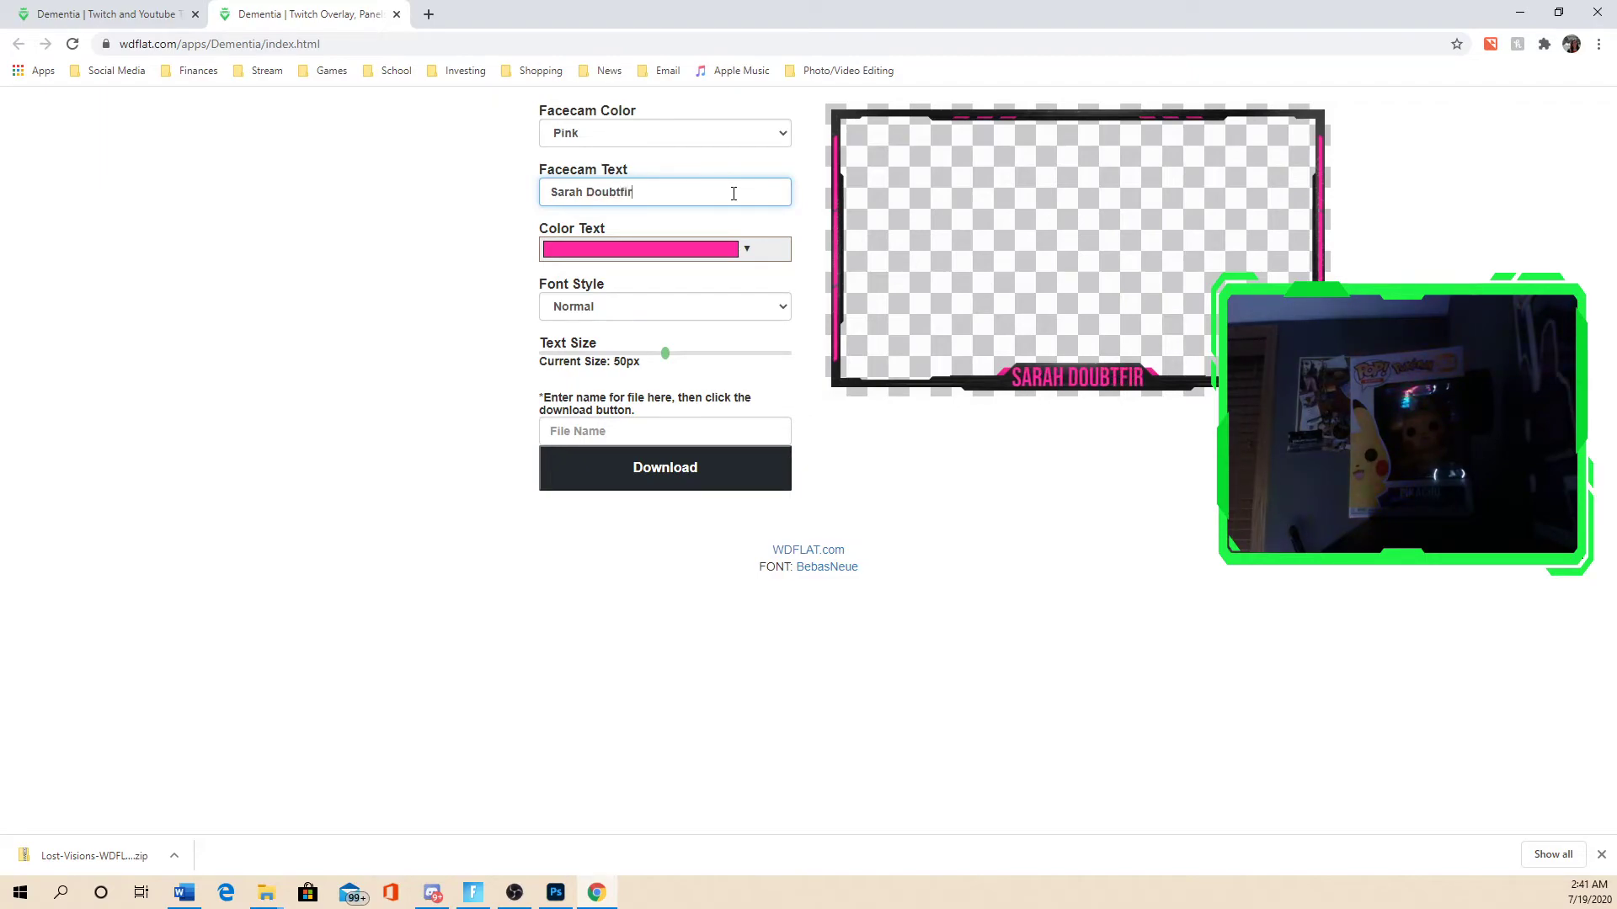
type("e")
key("BackSpace")
key("BackSpace")
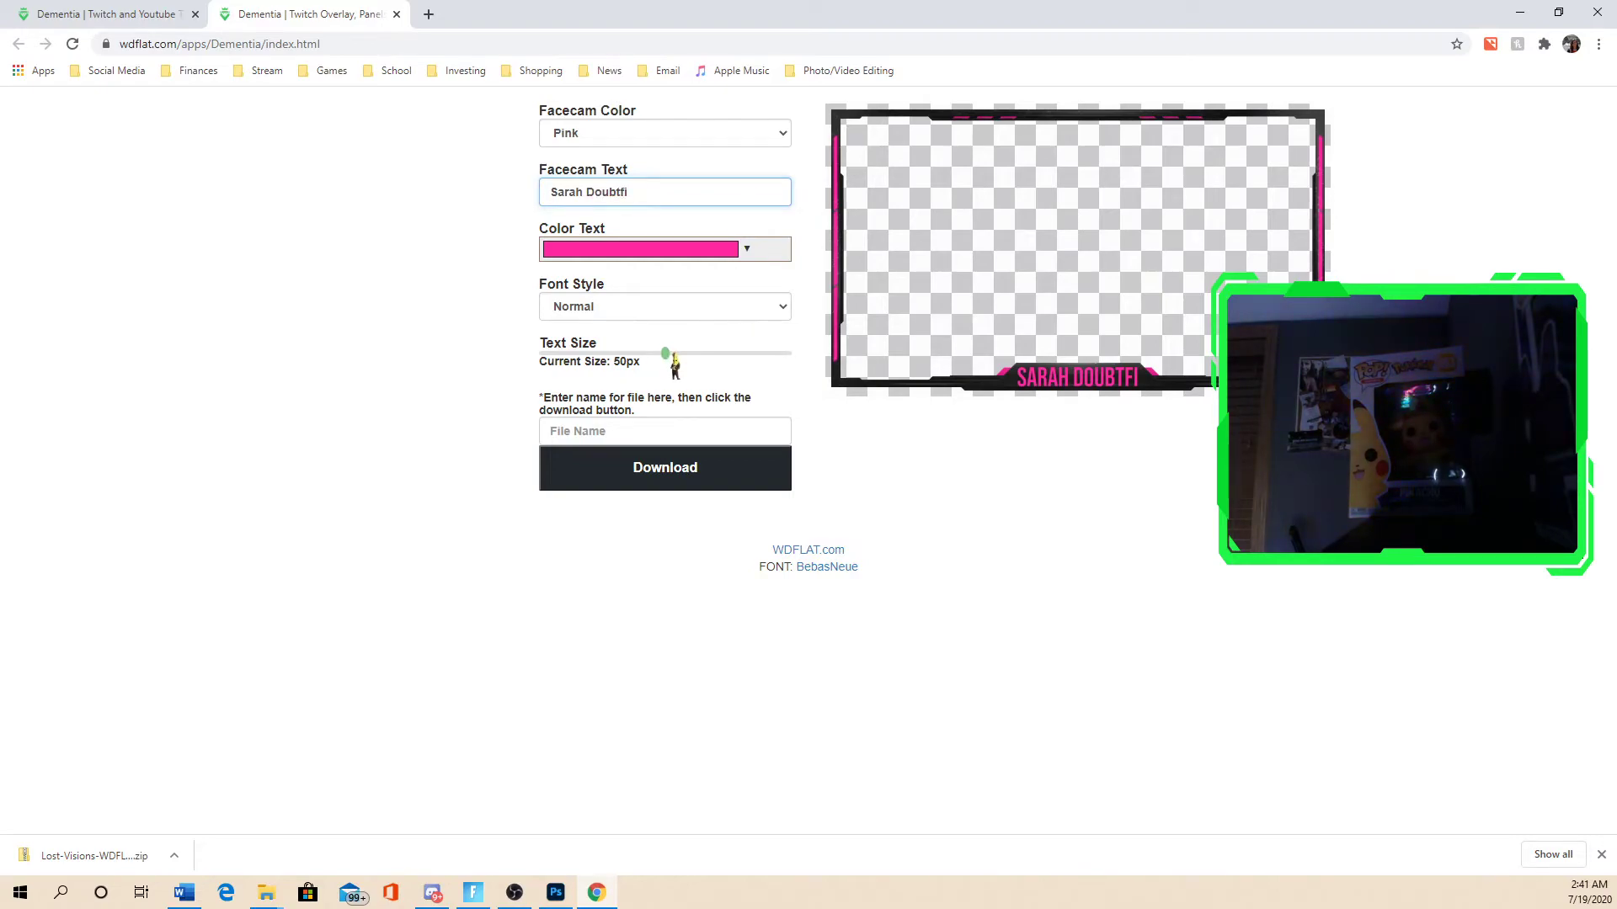
left_click_drag(672, 360, 552, 369)
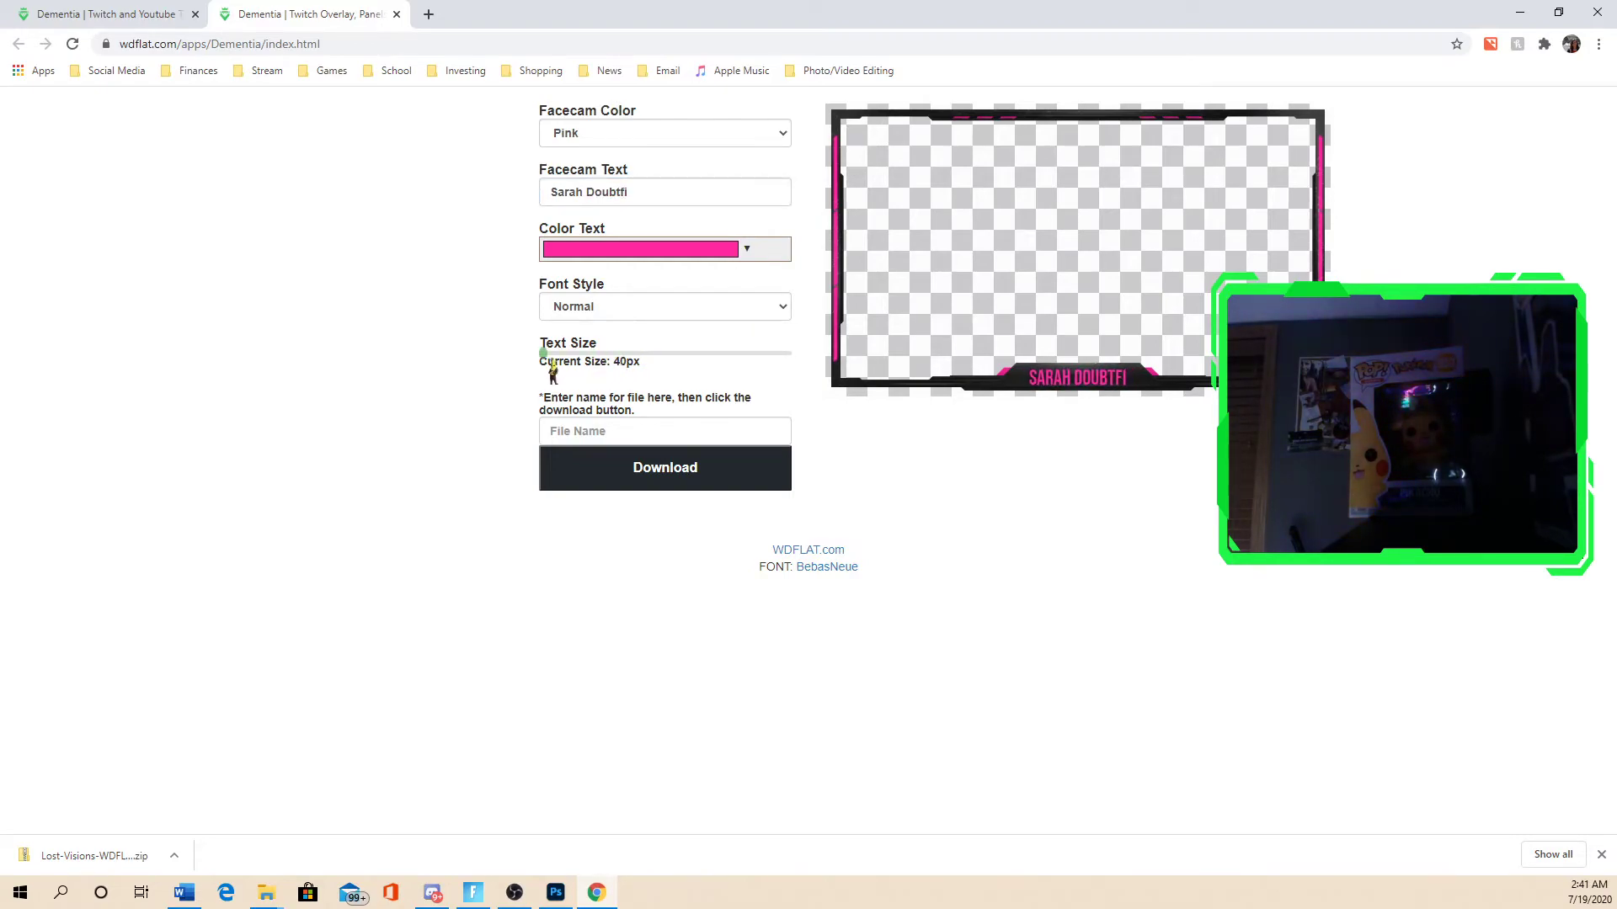
left_click(656, 190)
type("re")
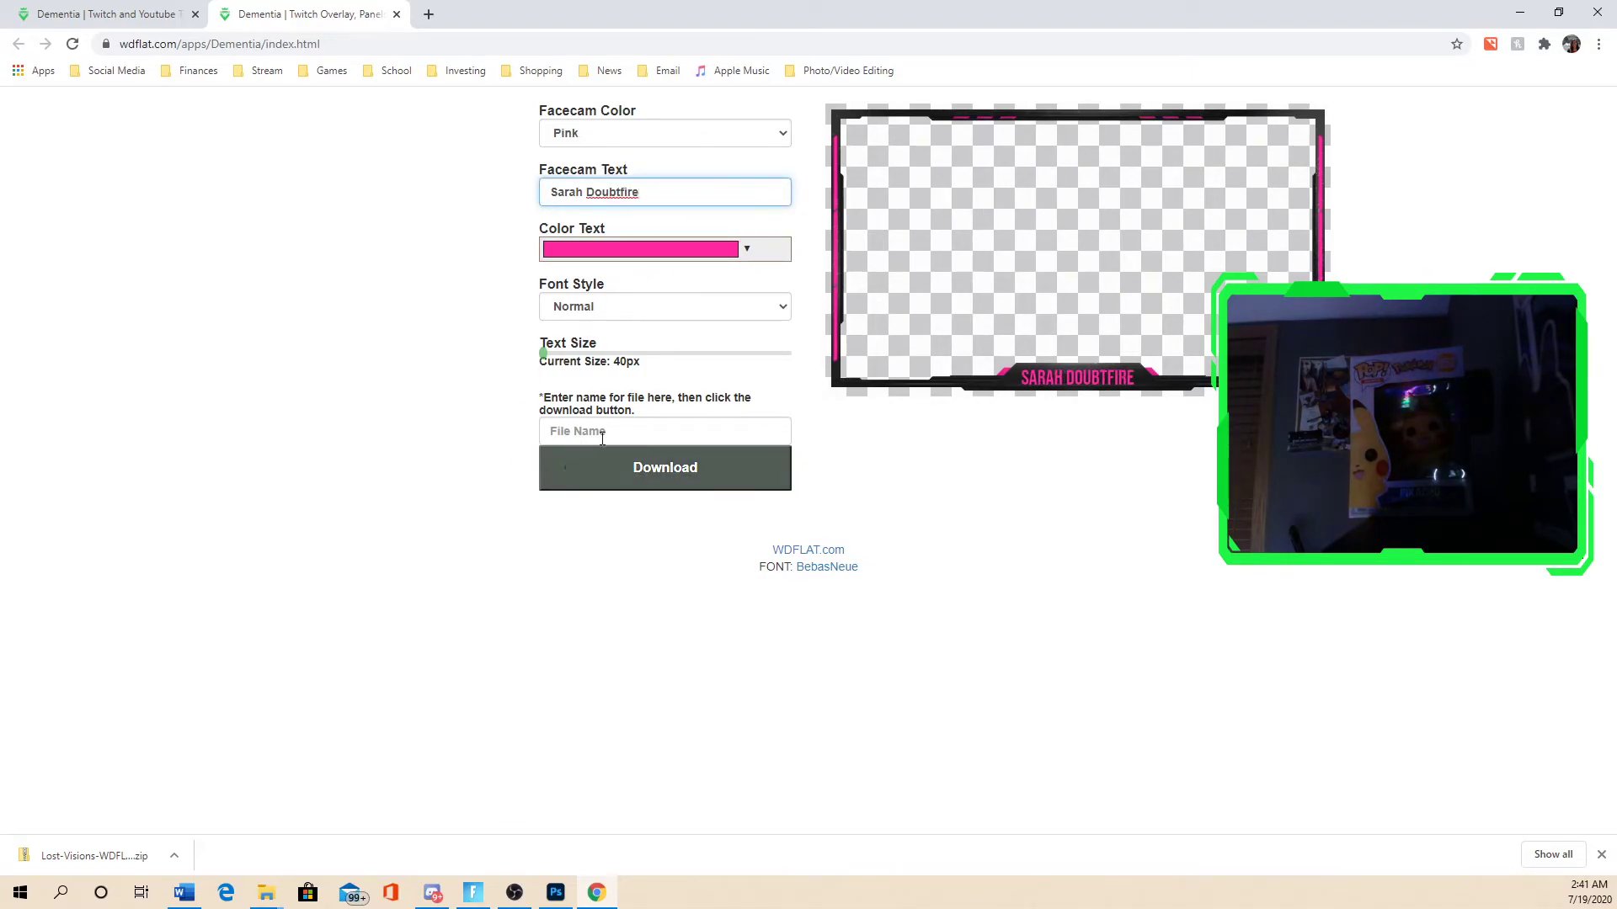
- Enter 'Blackandpinkborder' as the file name and try purple for the text colour
left_click(576, 430)
type("Blackandpinkborder")
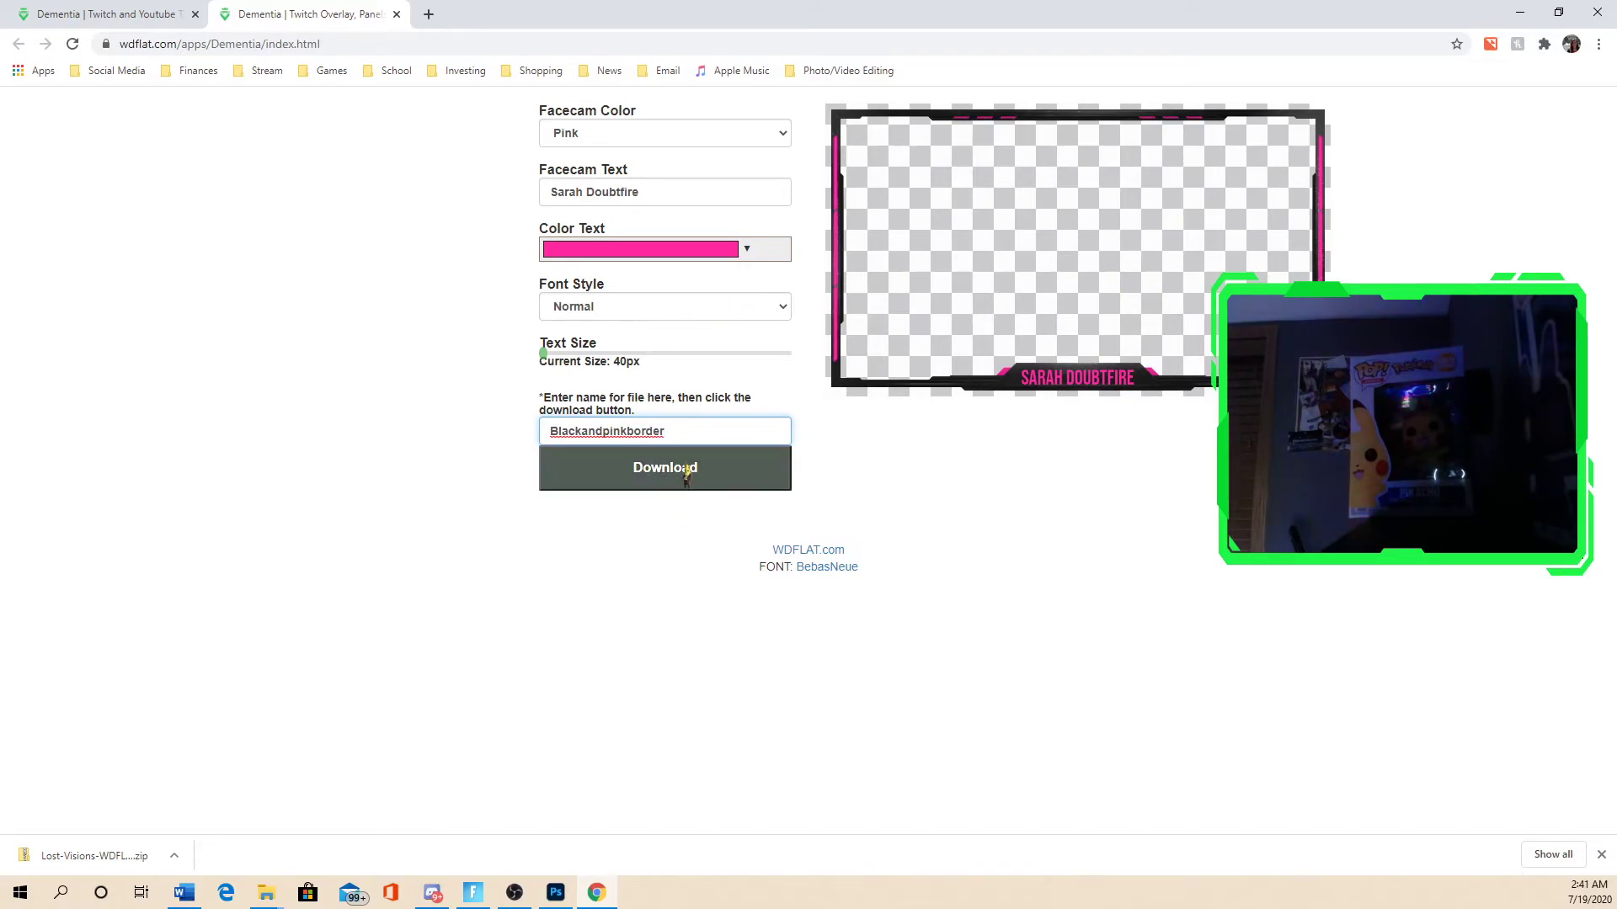
left_click(745, 254)
left_click(593, 319)
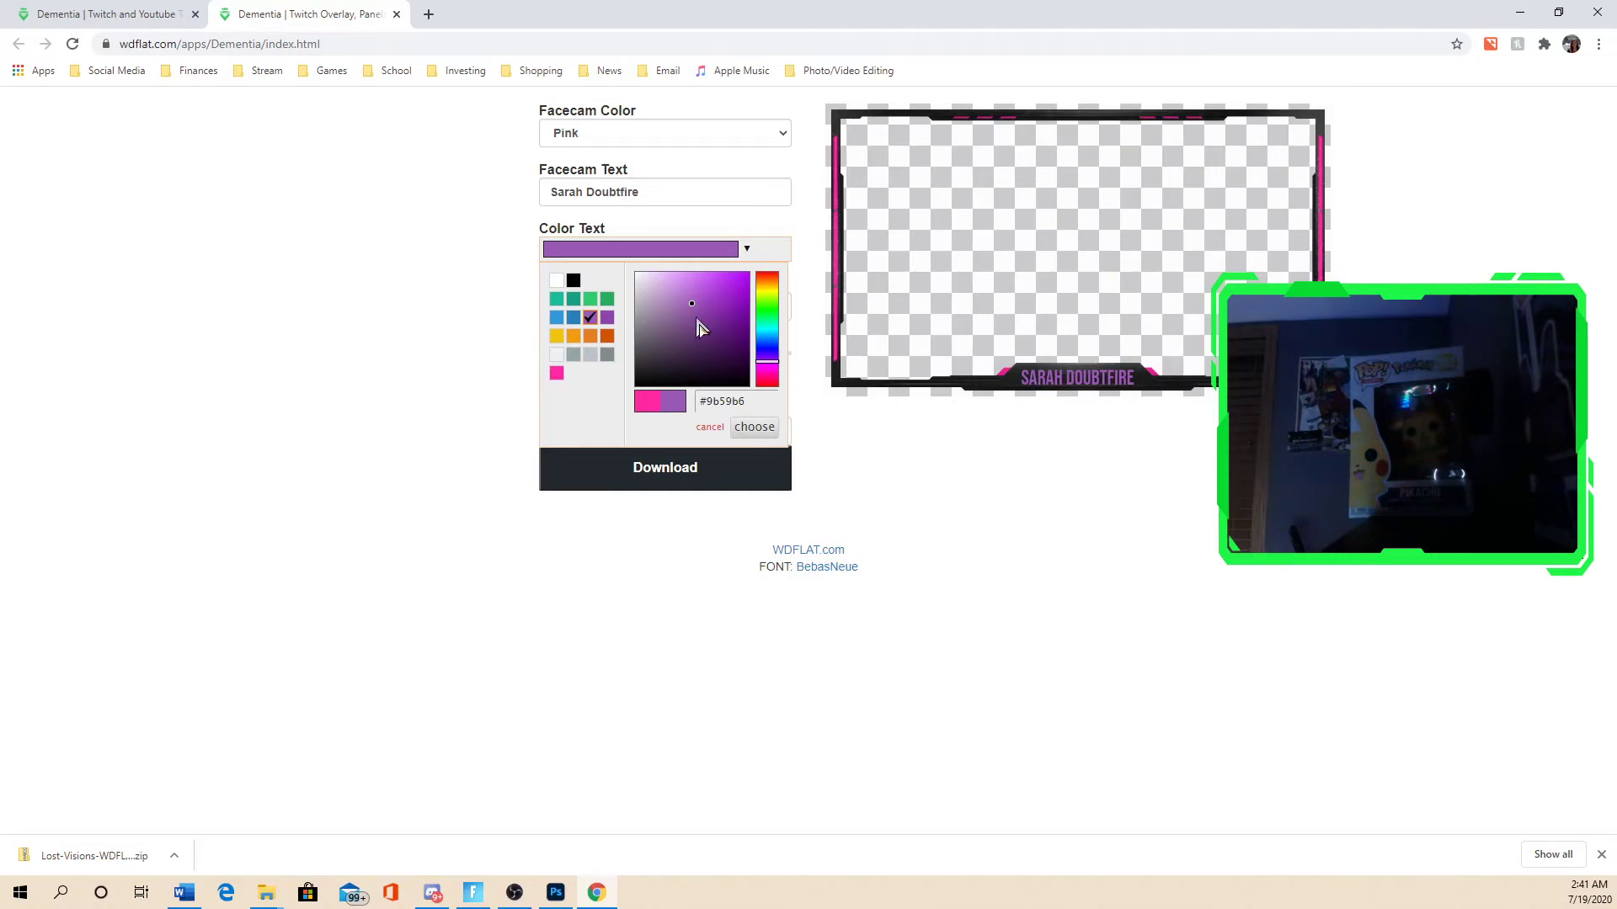
- Restore pink (#ff27a0) nameplate text, then download and open Blackandpinkborder.png
left_click_drag(767, 366, 767, 377)
left_click(647, 402)
left_click(905, 493)
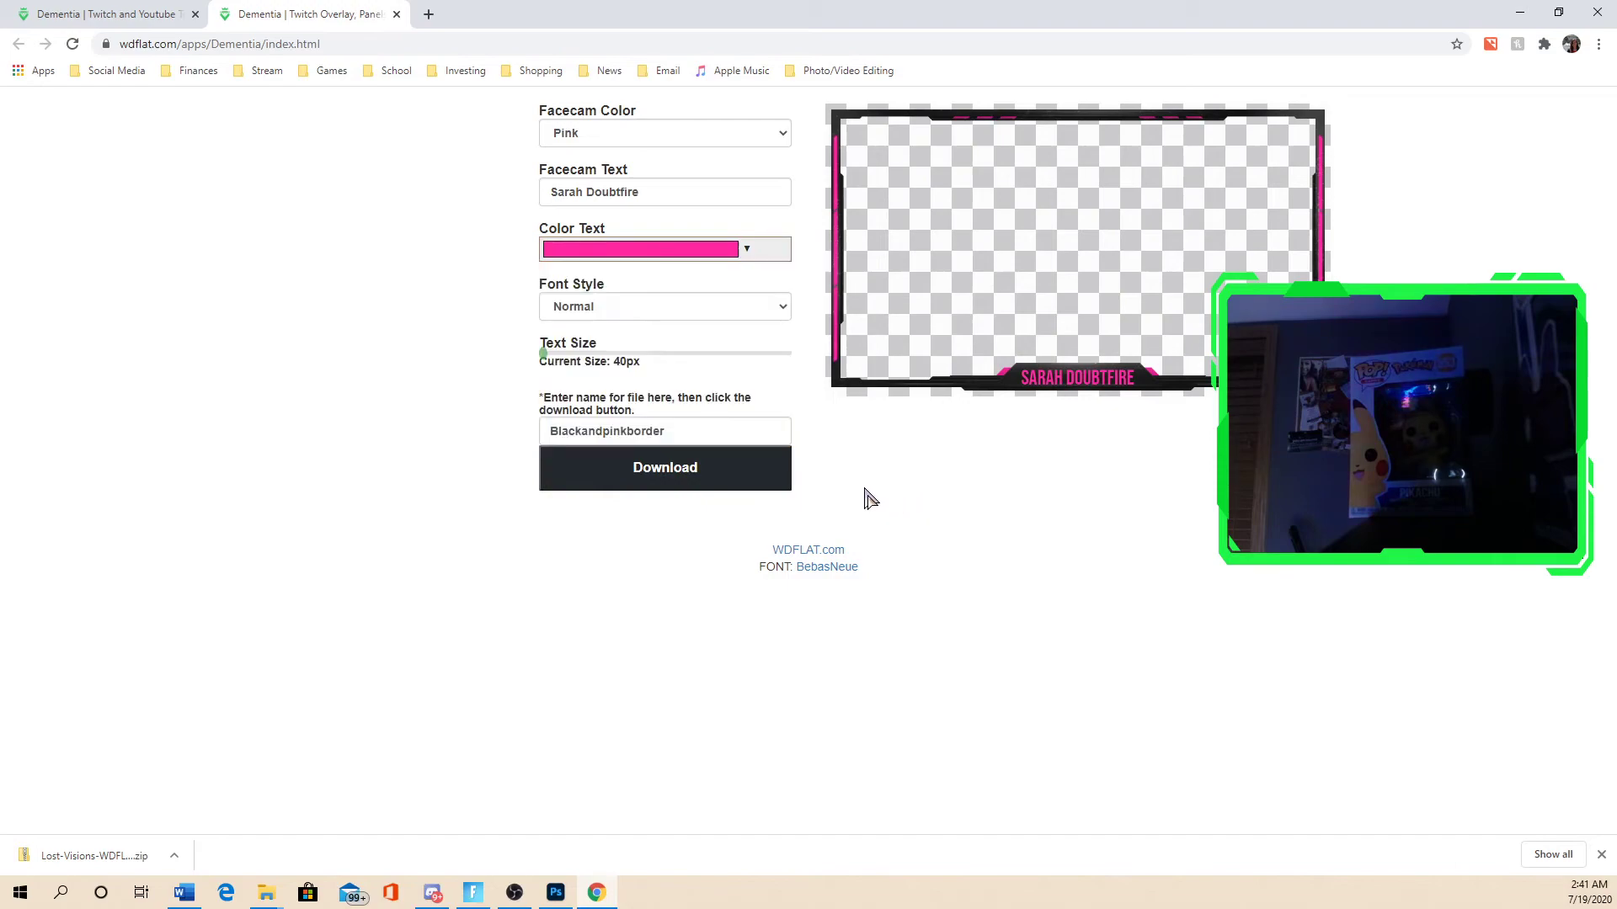
left_click(676, 480)
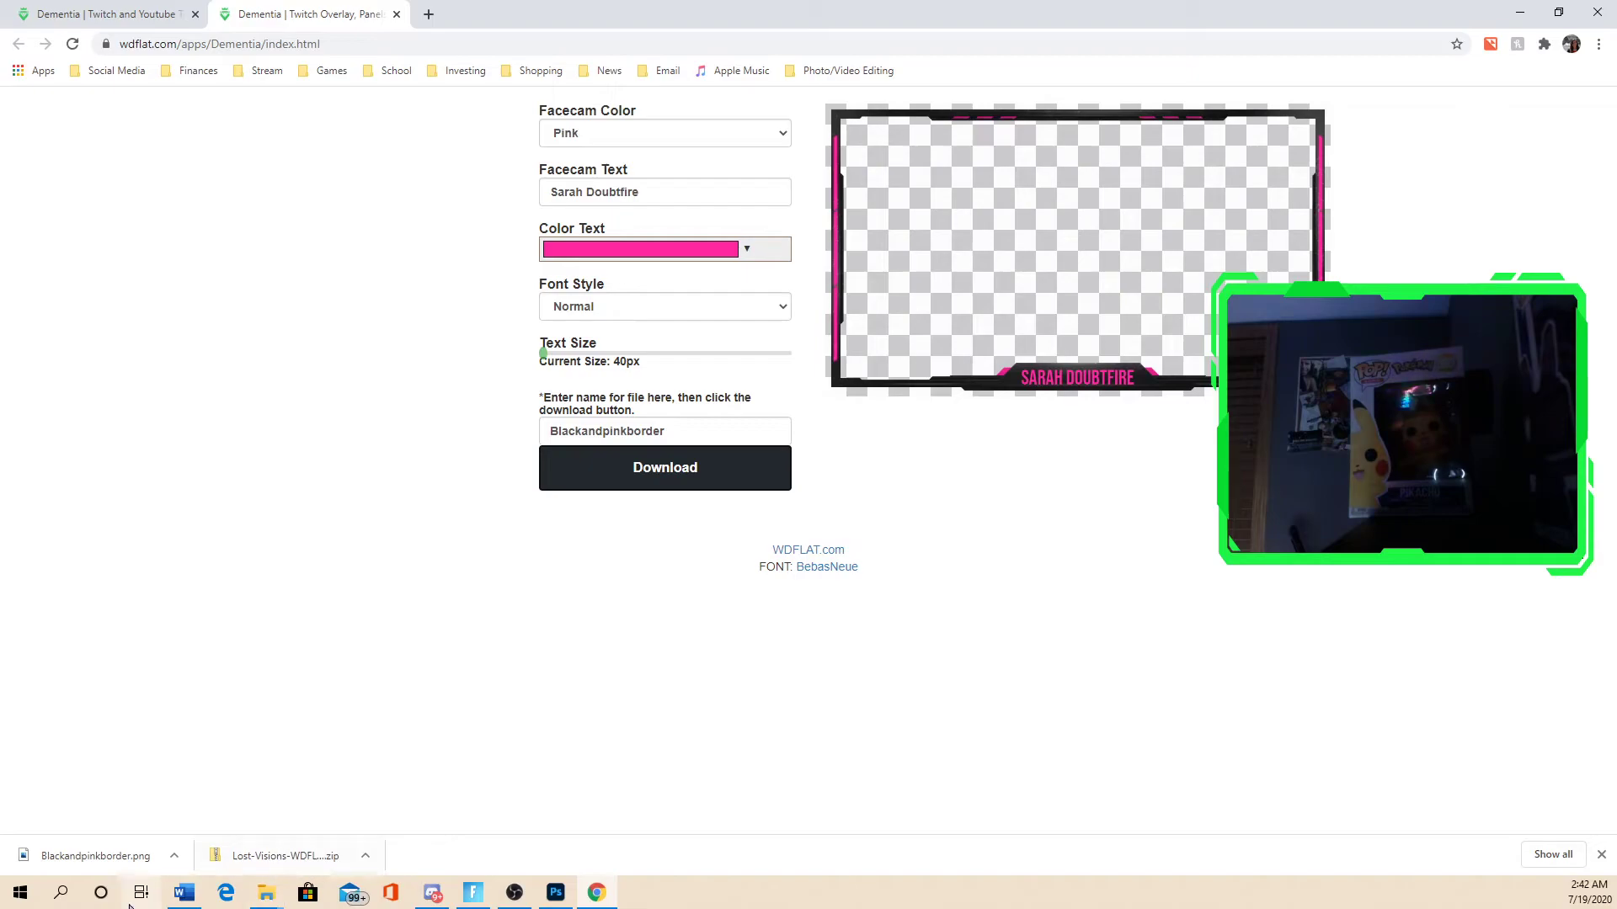
left_click(121, 858)
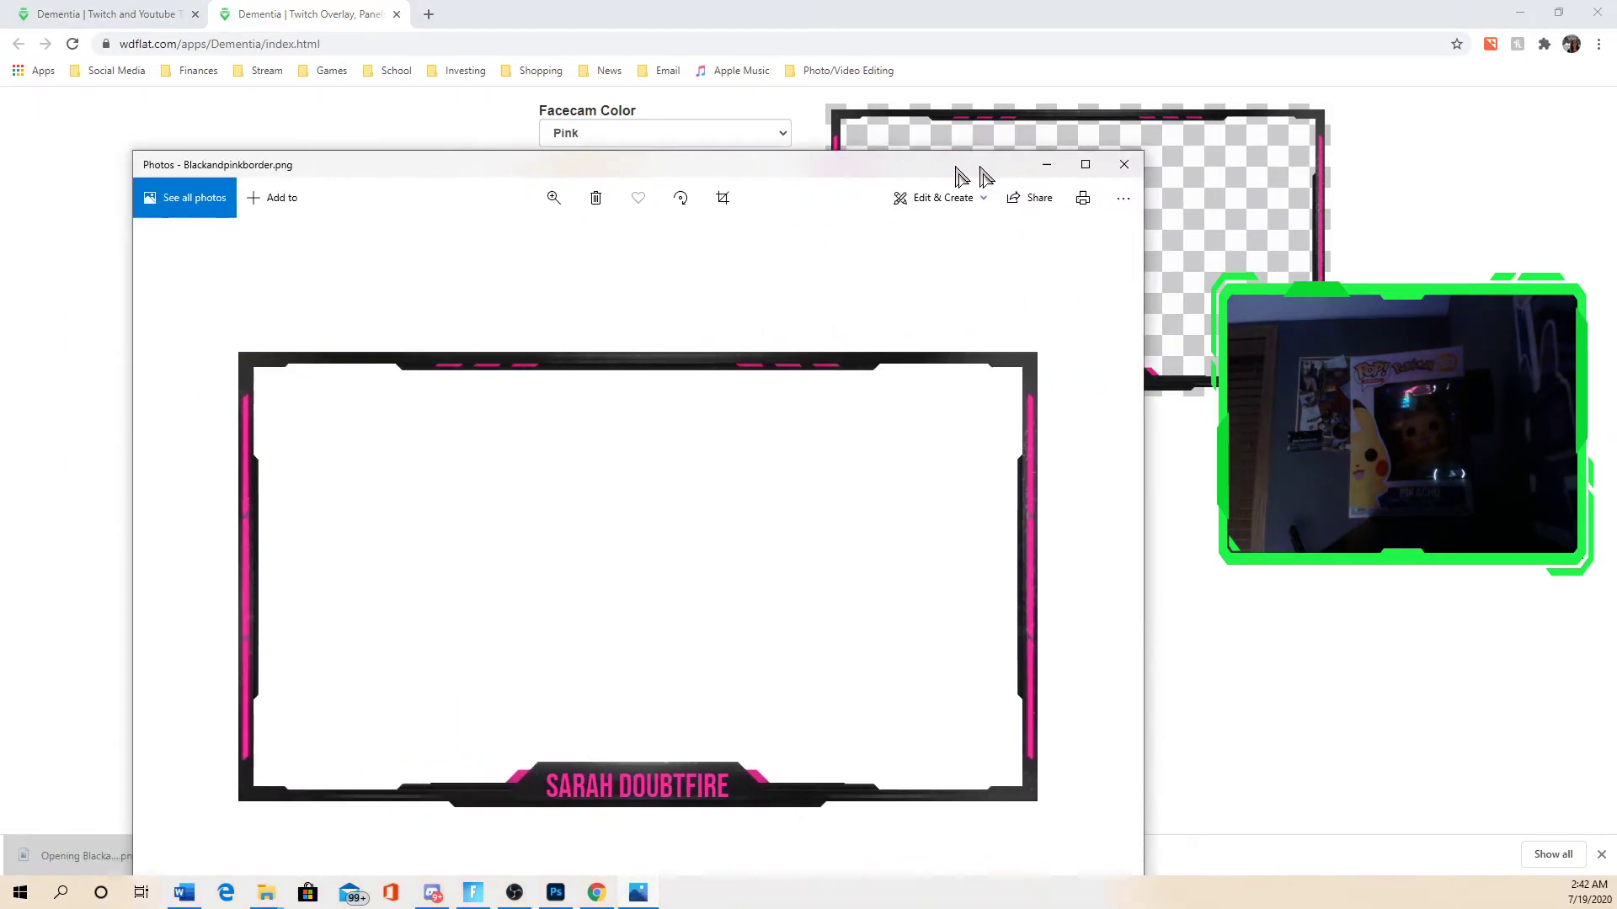
- Save a PNG copy of Blackandpinkborder to the Desktop with Photos' Save as
left_click_drag(960, 173, 1100, 72)
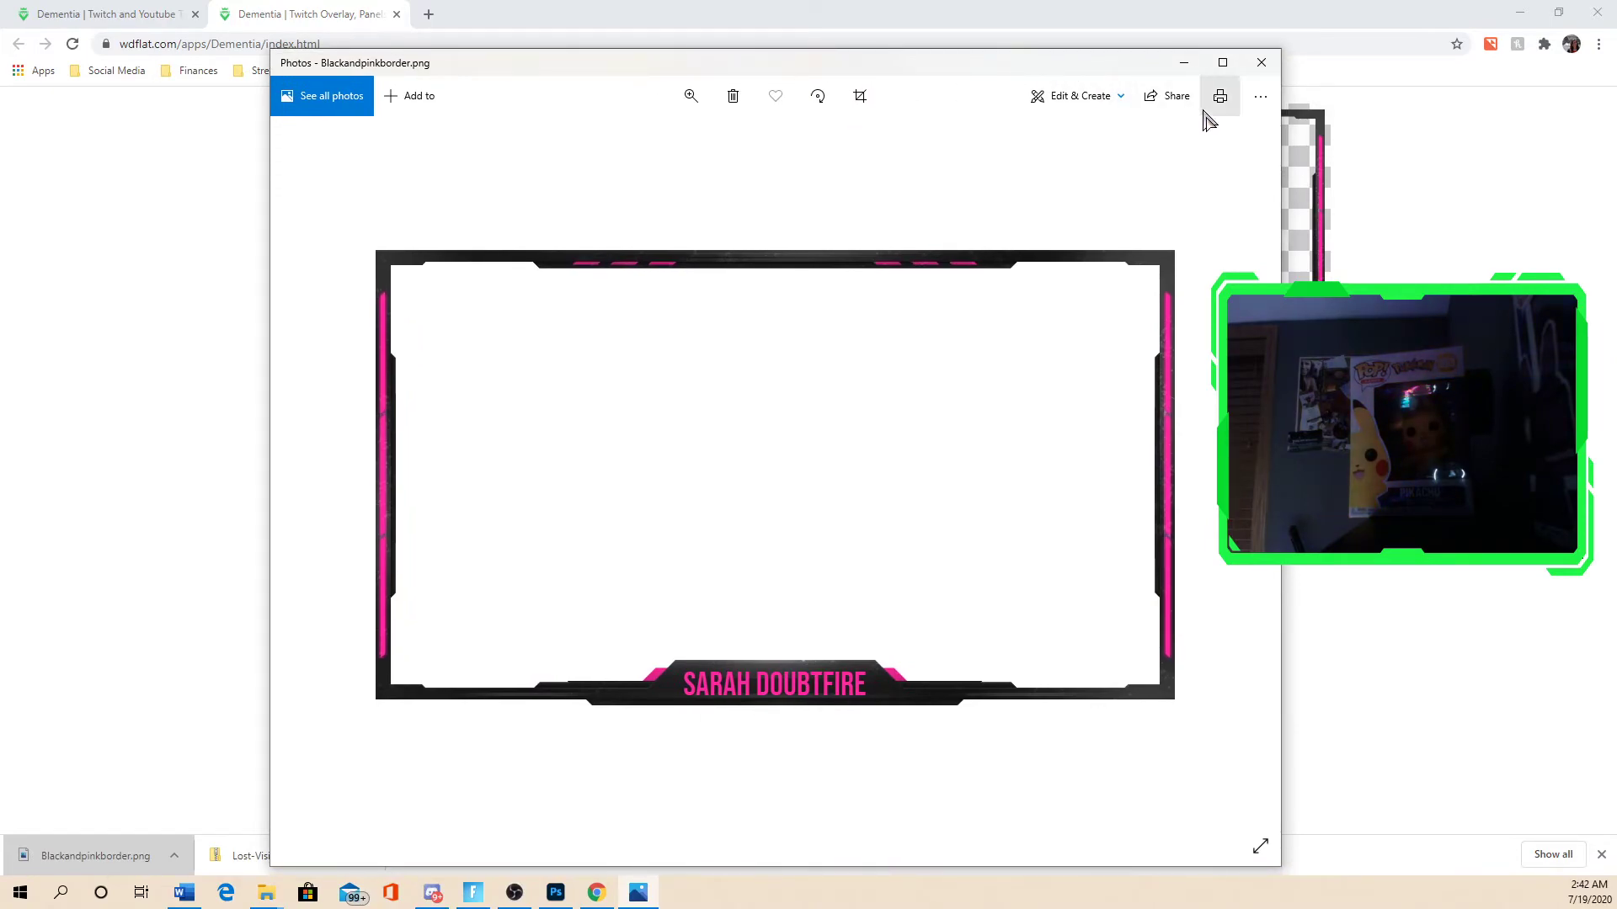
left_click(1250, 111)
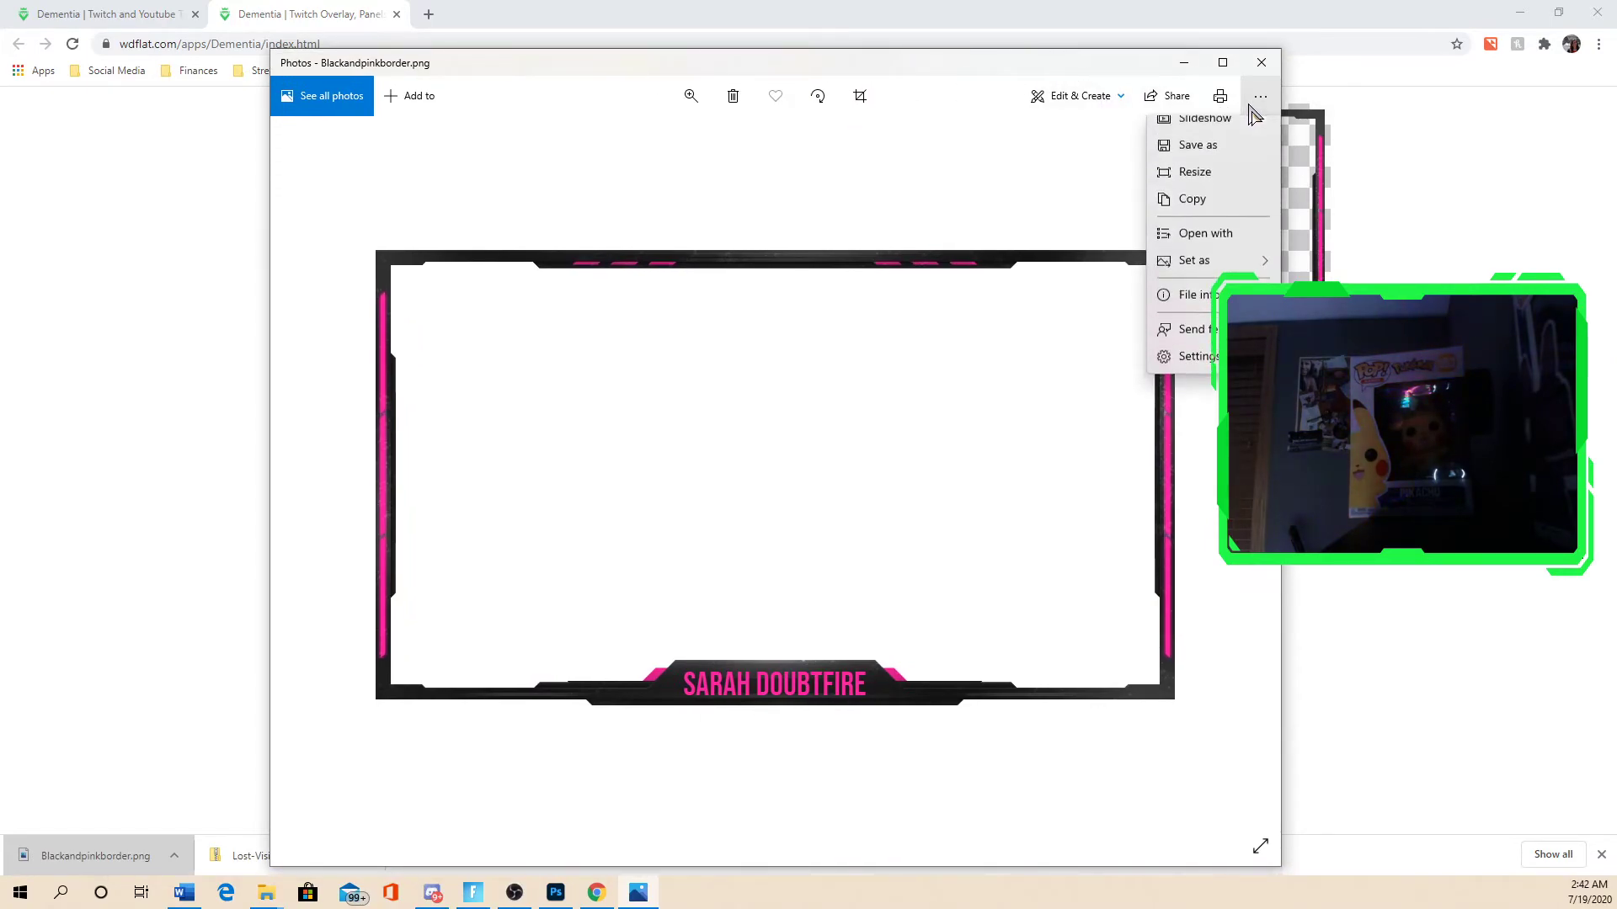
left_click(1207, 161)
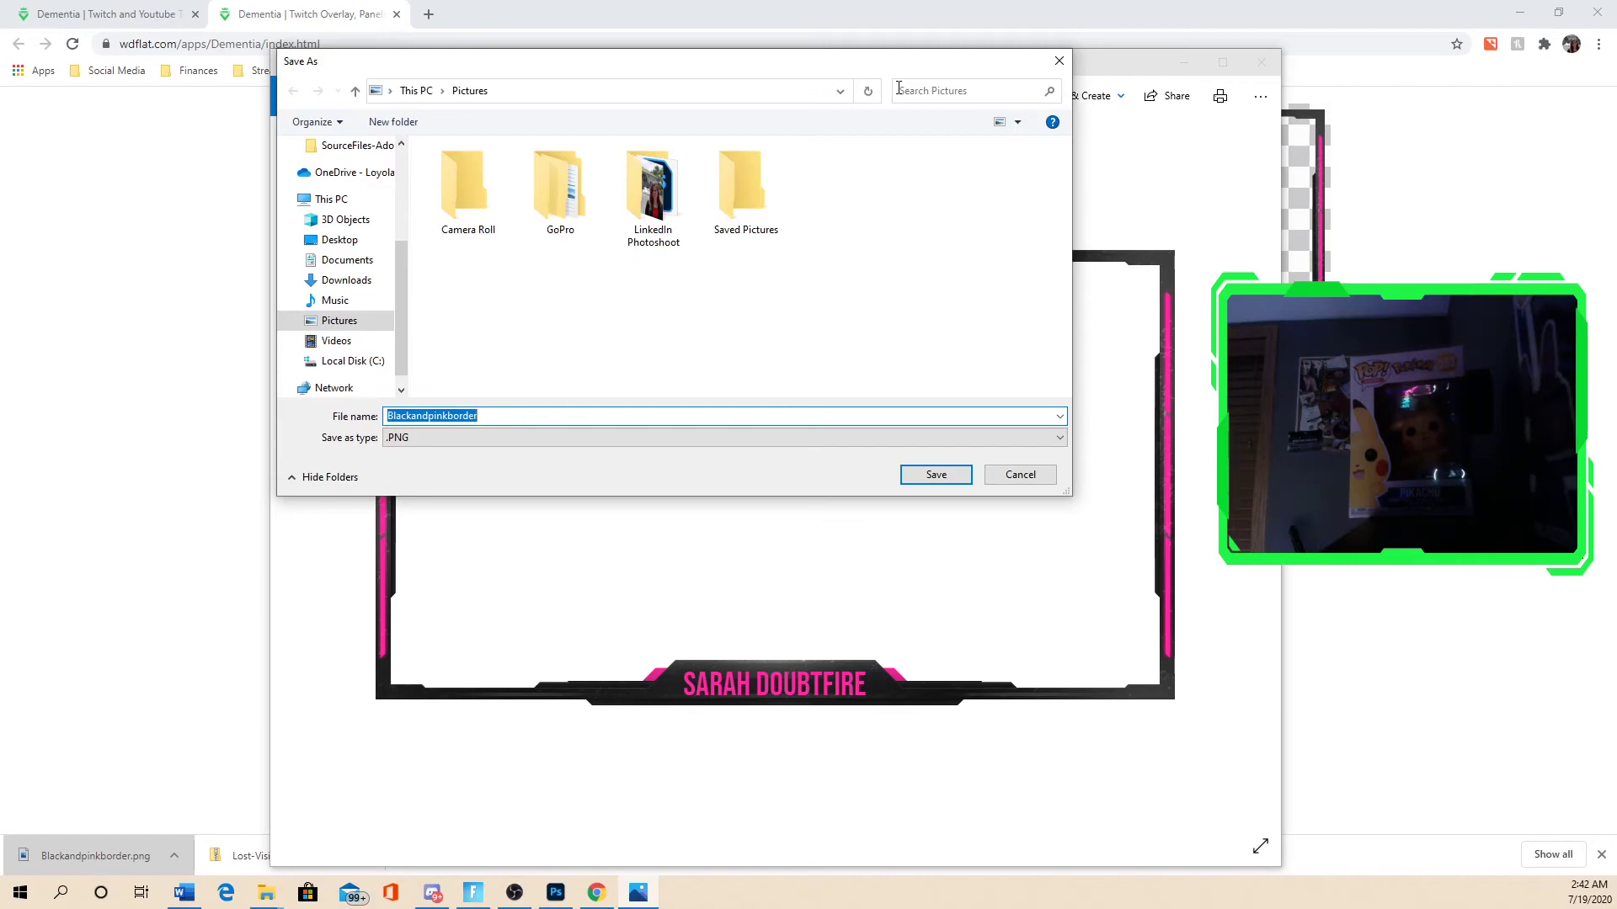
scroll(354, 242, "up", 1)
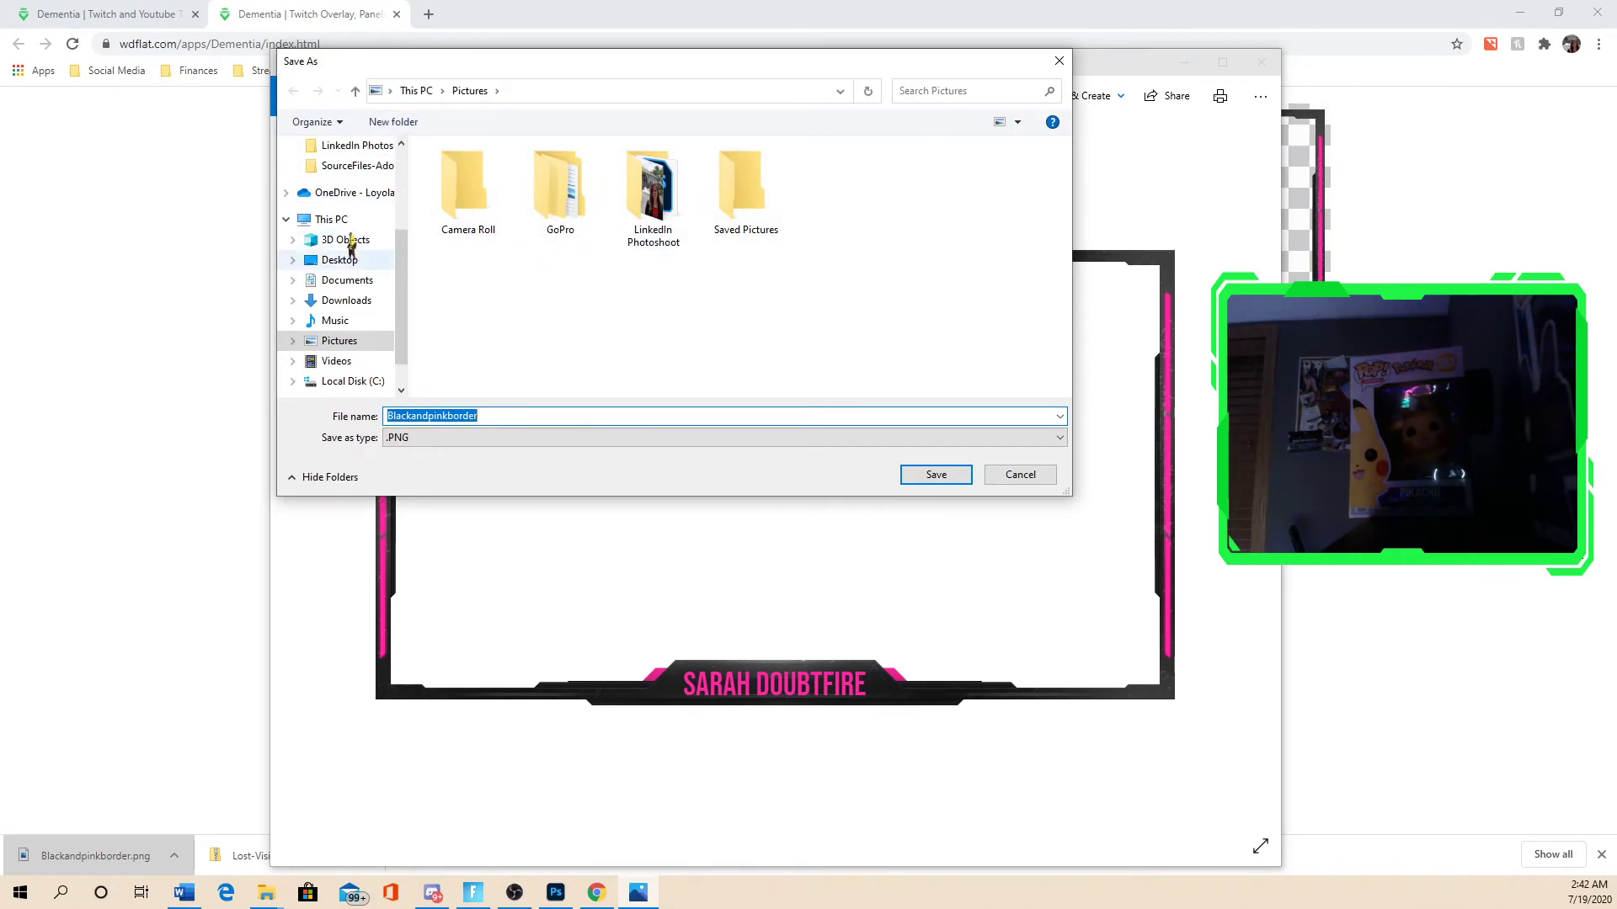
scroll(329, 177, "up", 2)
left_click(340, 179)
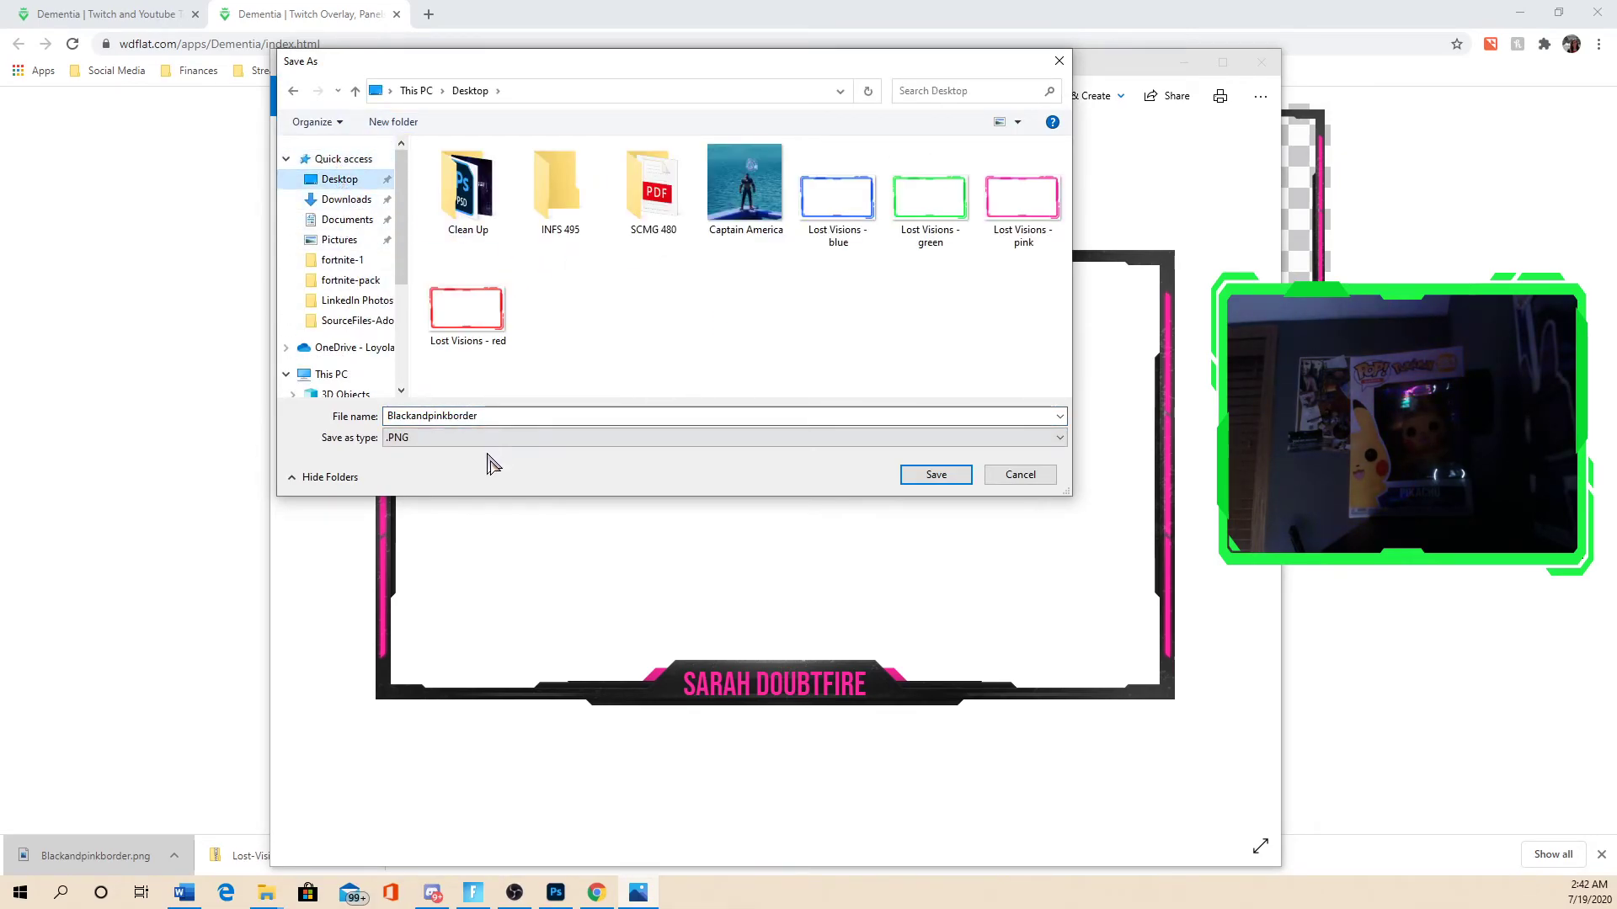
left_click(677, 438)
left_click(683, 452)
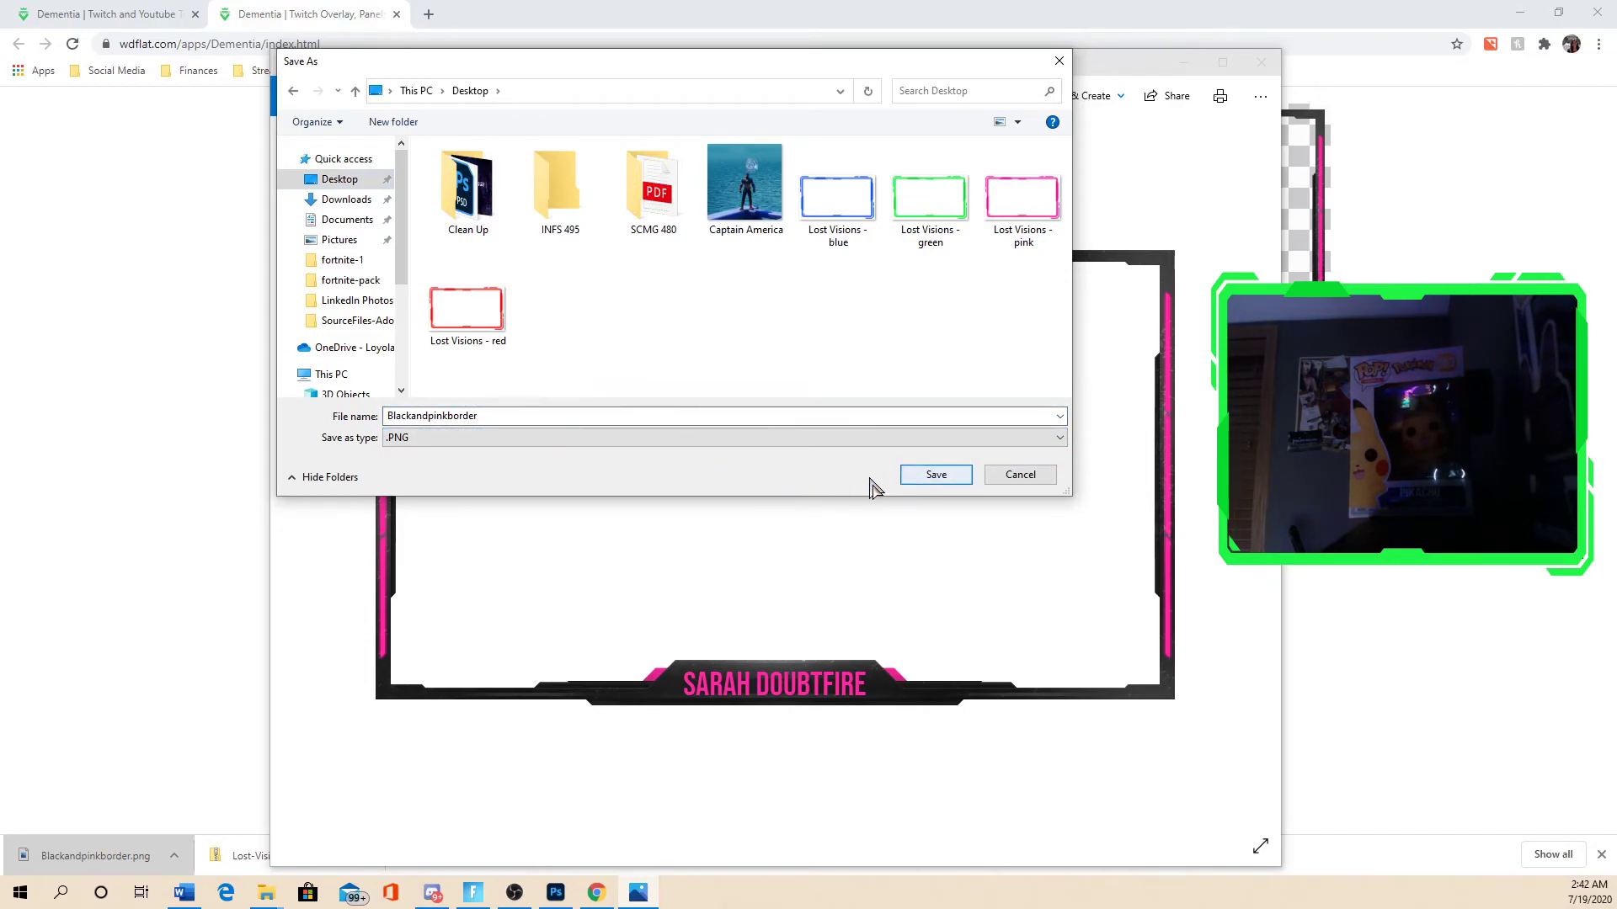
left_click(939, 480)
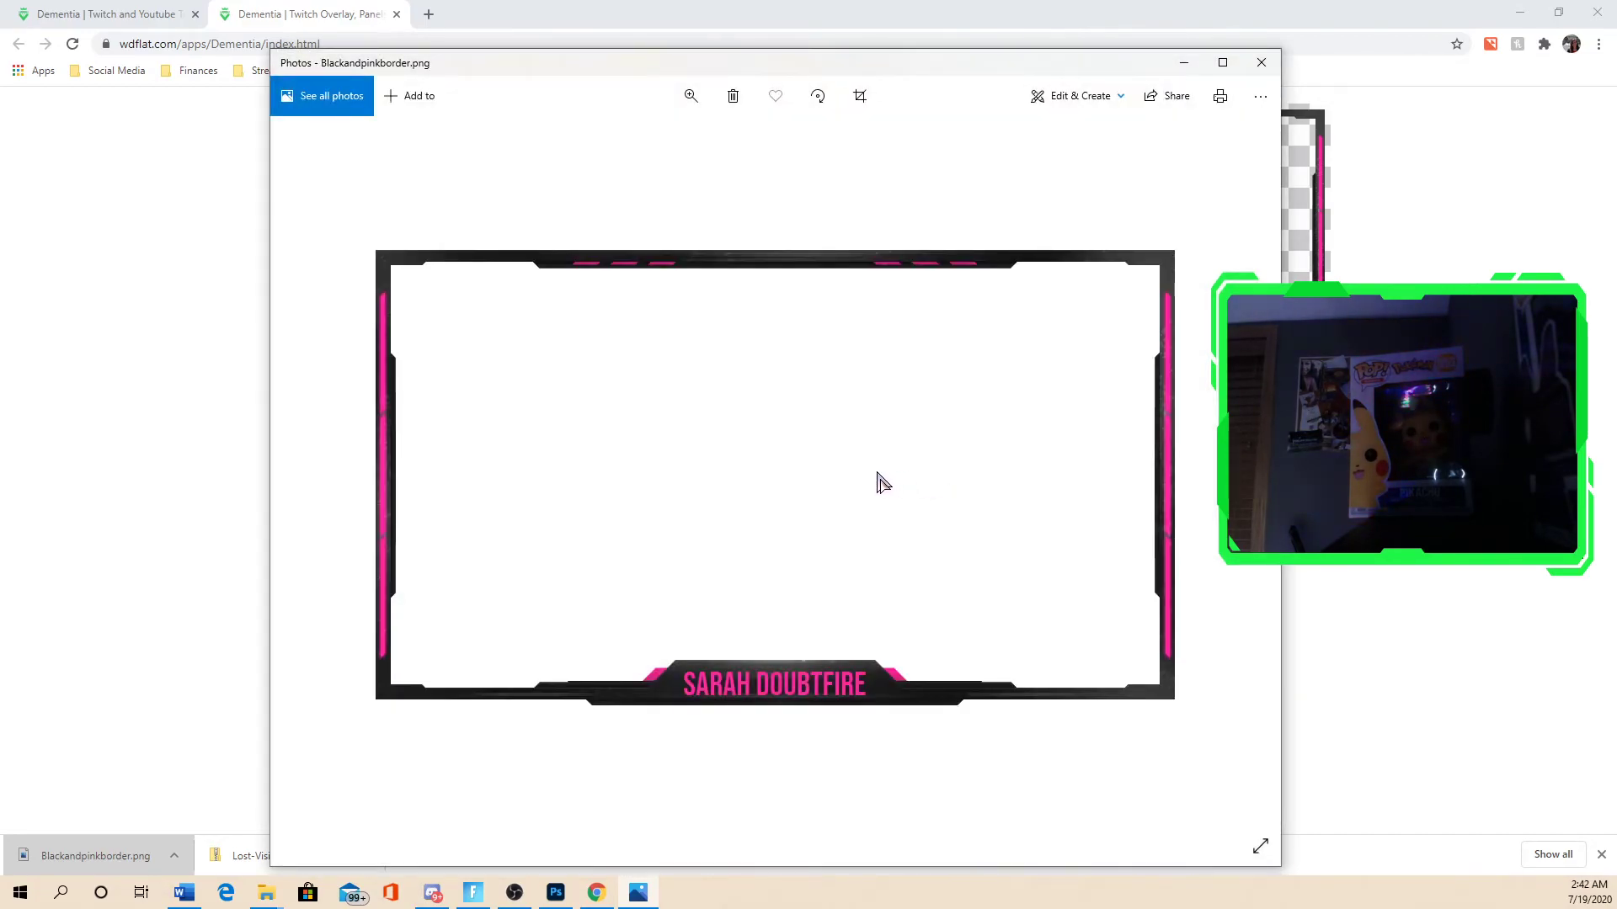
- Delete the green 'Web Cam Border' source from the OBS Sources list
left_click(143, 454)
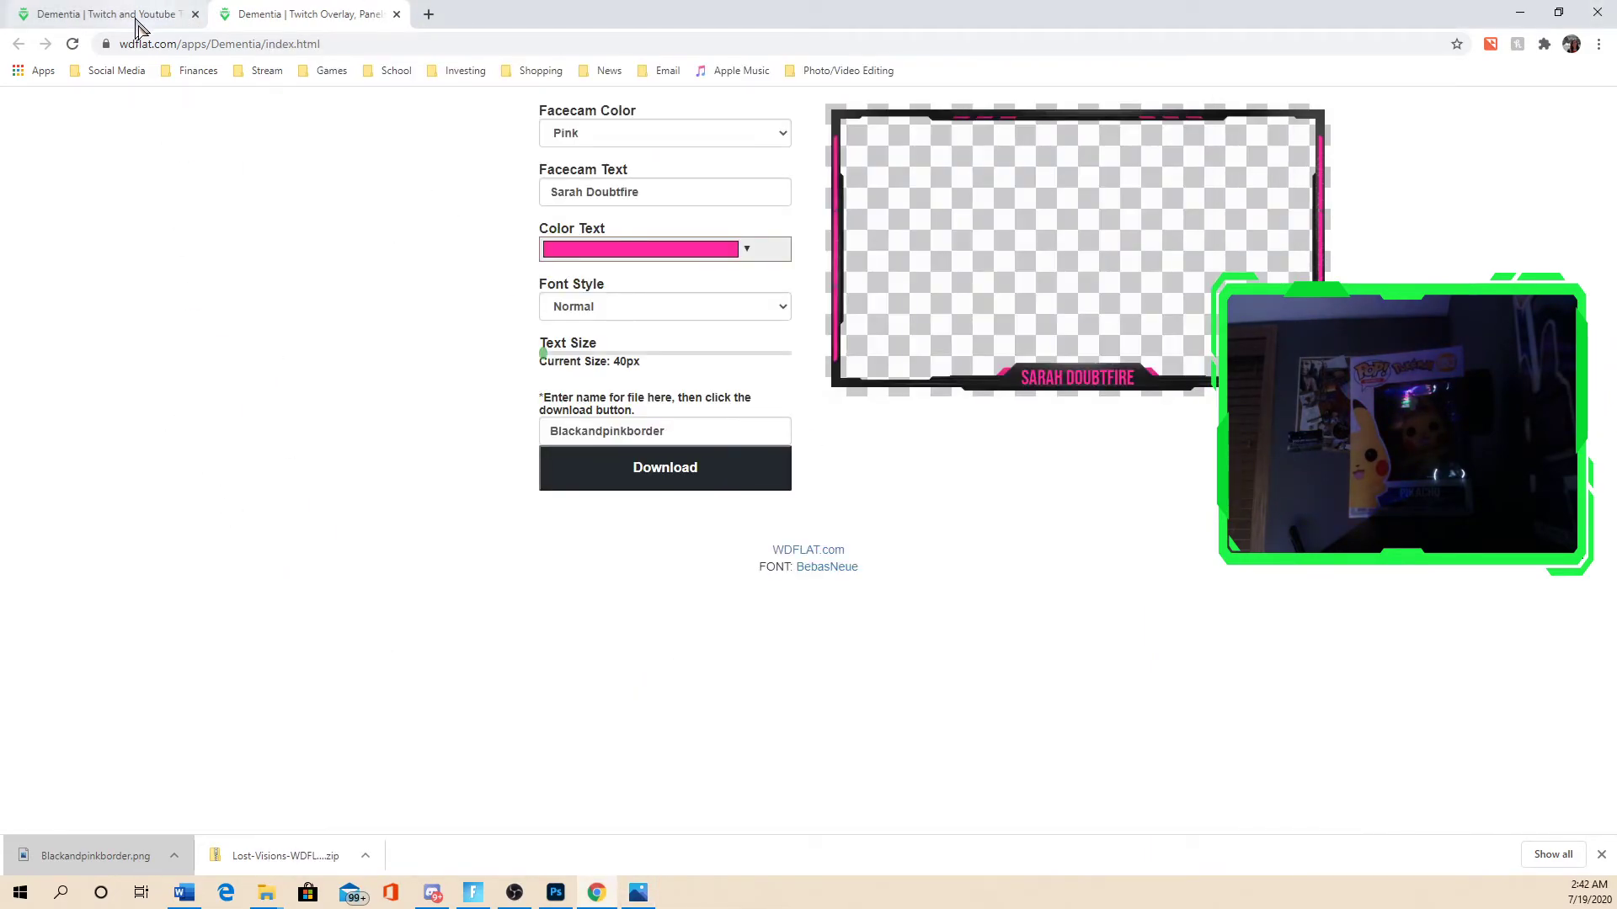
left_click(515, 892)
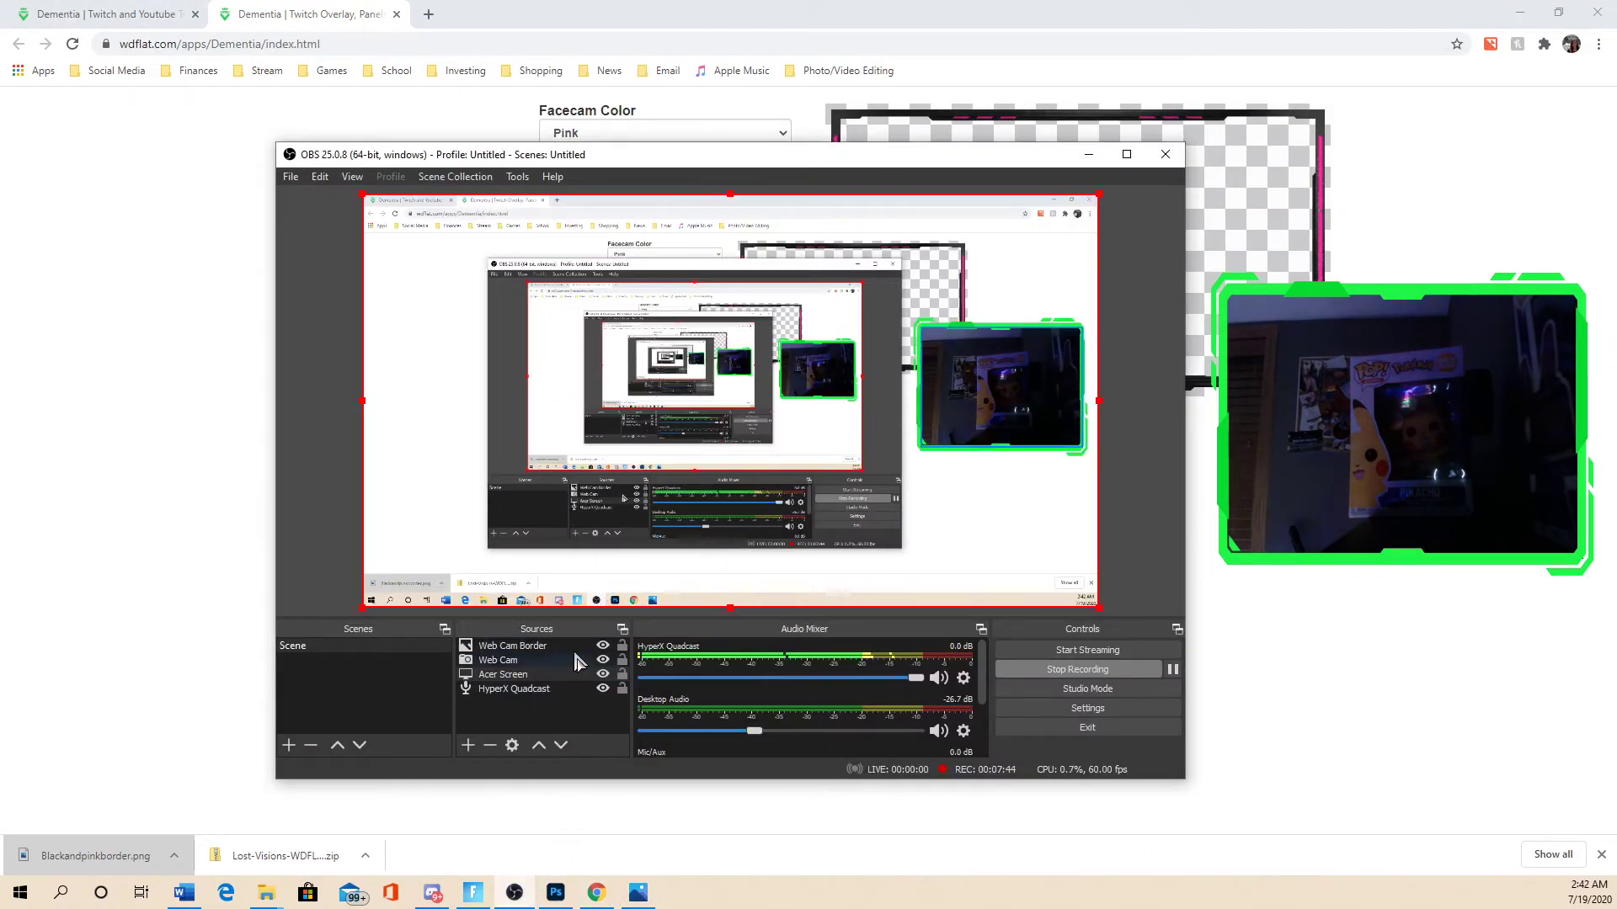
left_click(536, 648)
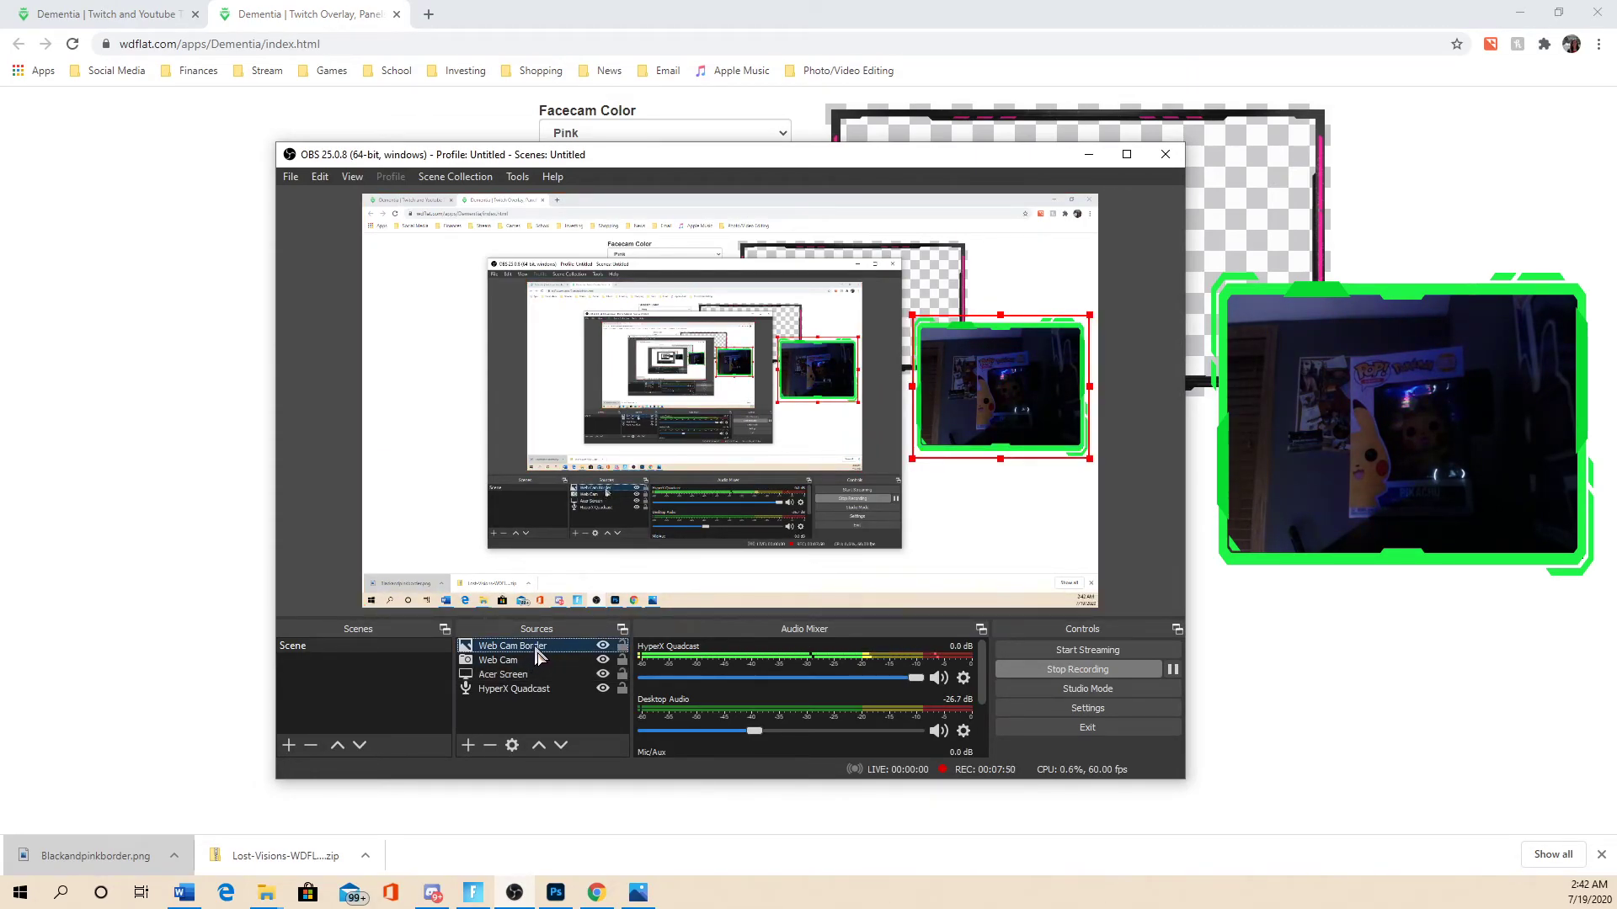
right_click(517, 648)
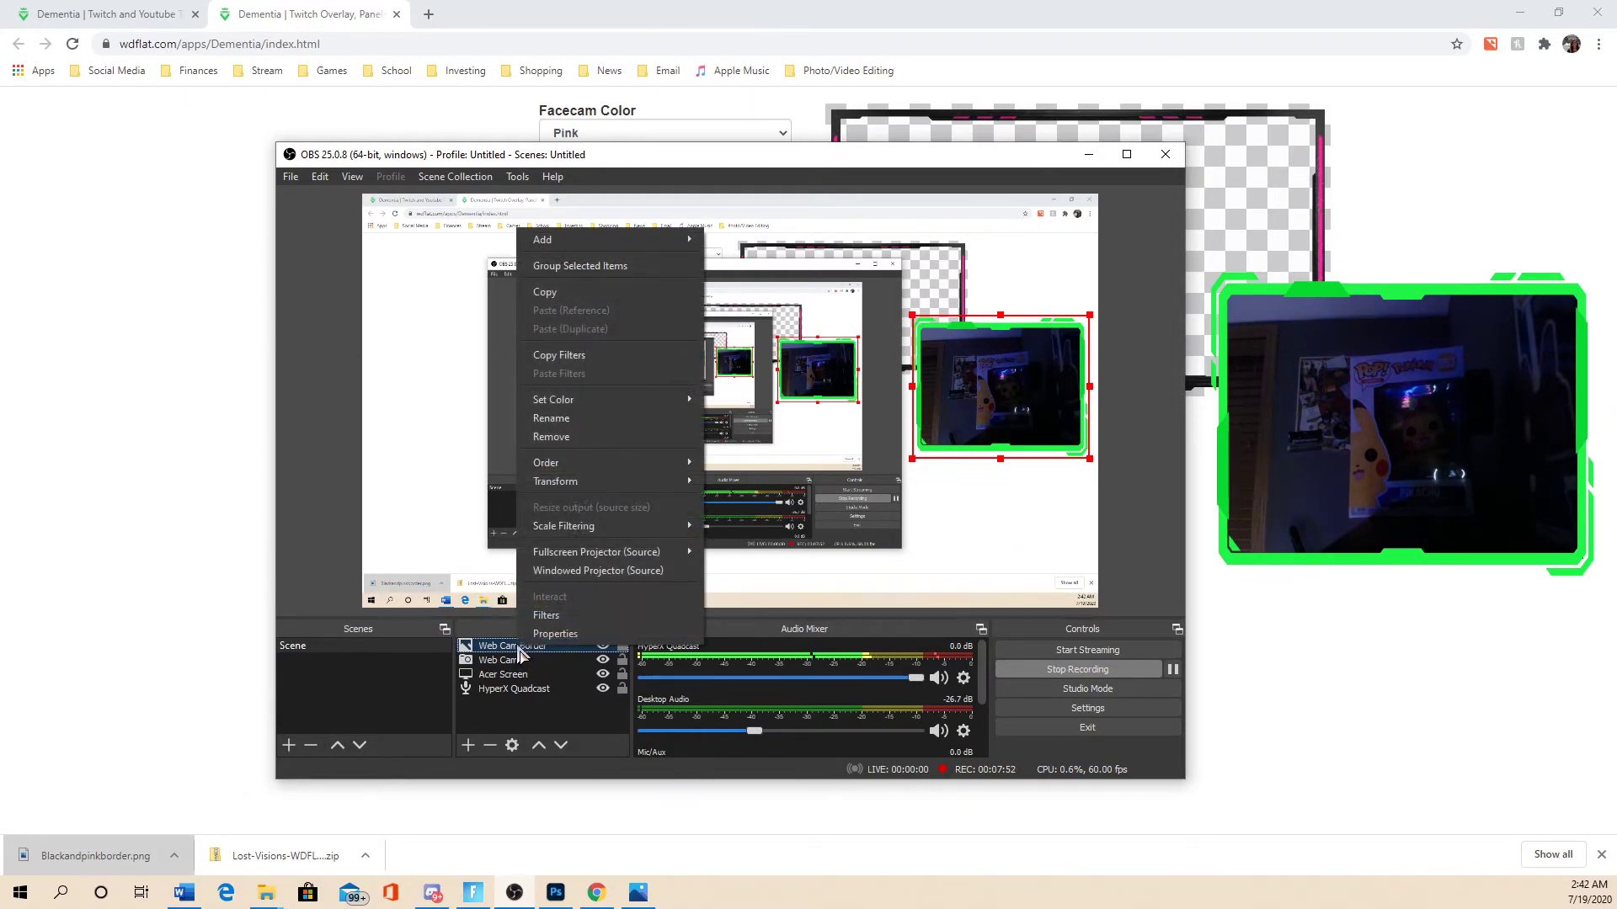
left_click(571, 438)
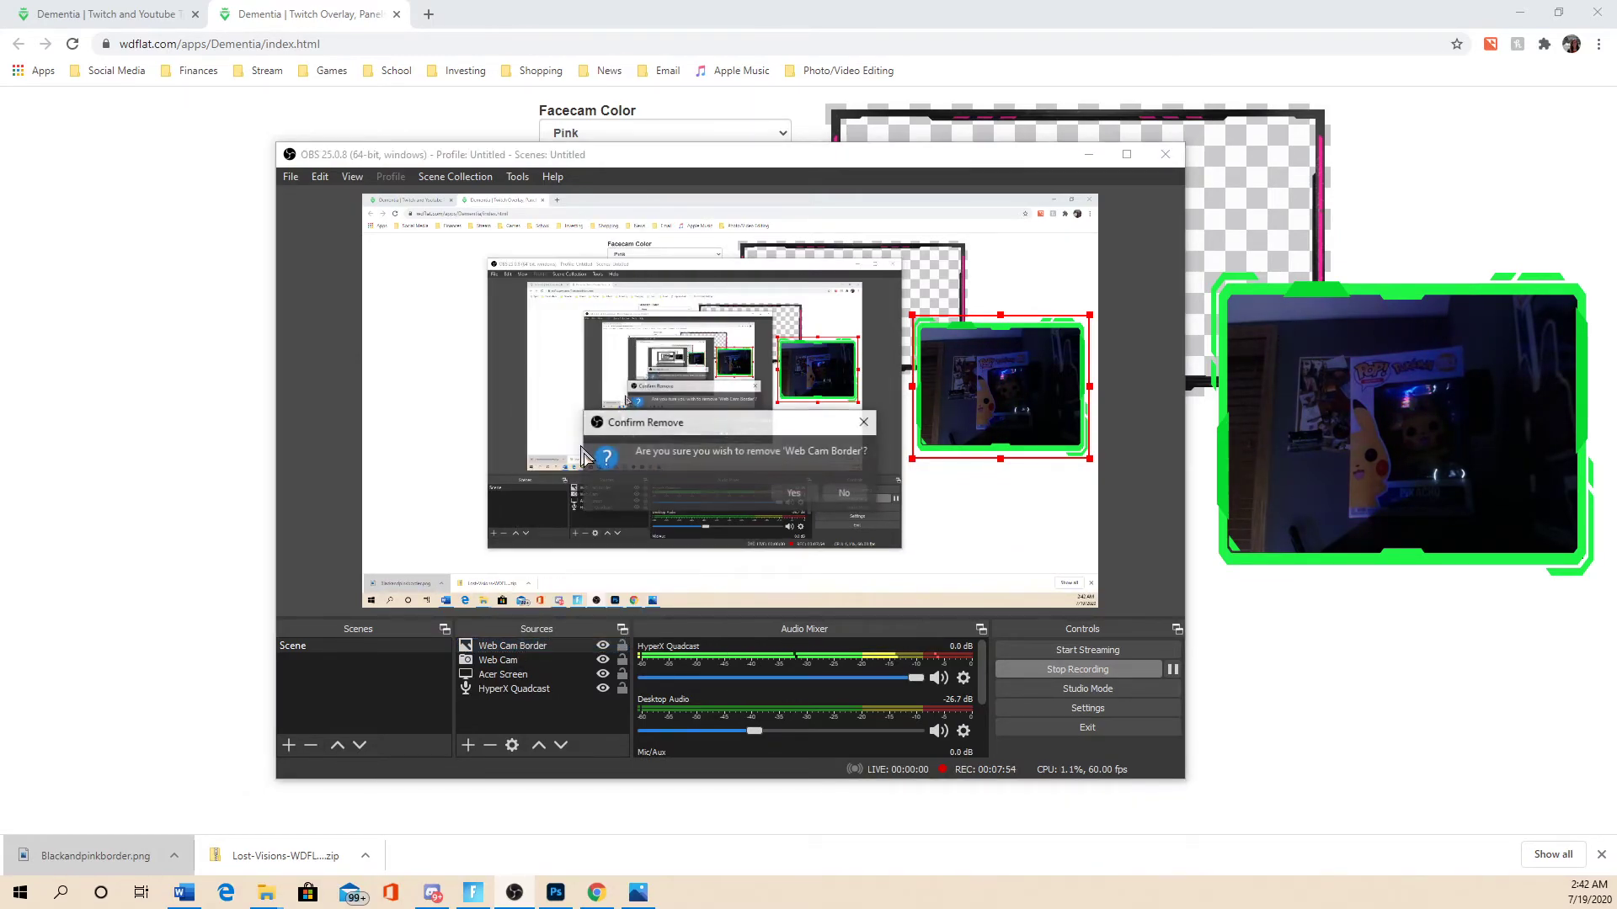
left_click(799, 501)
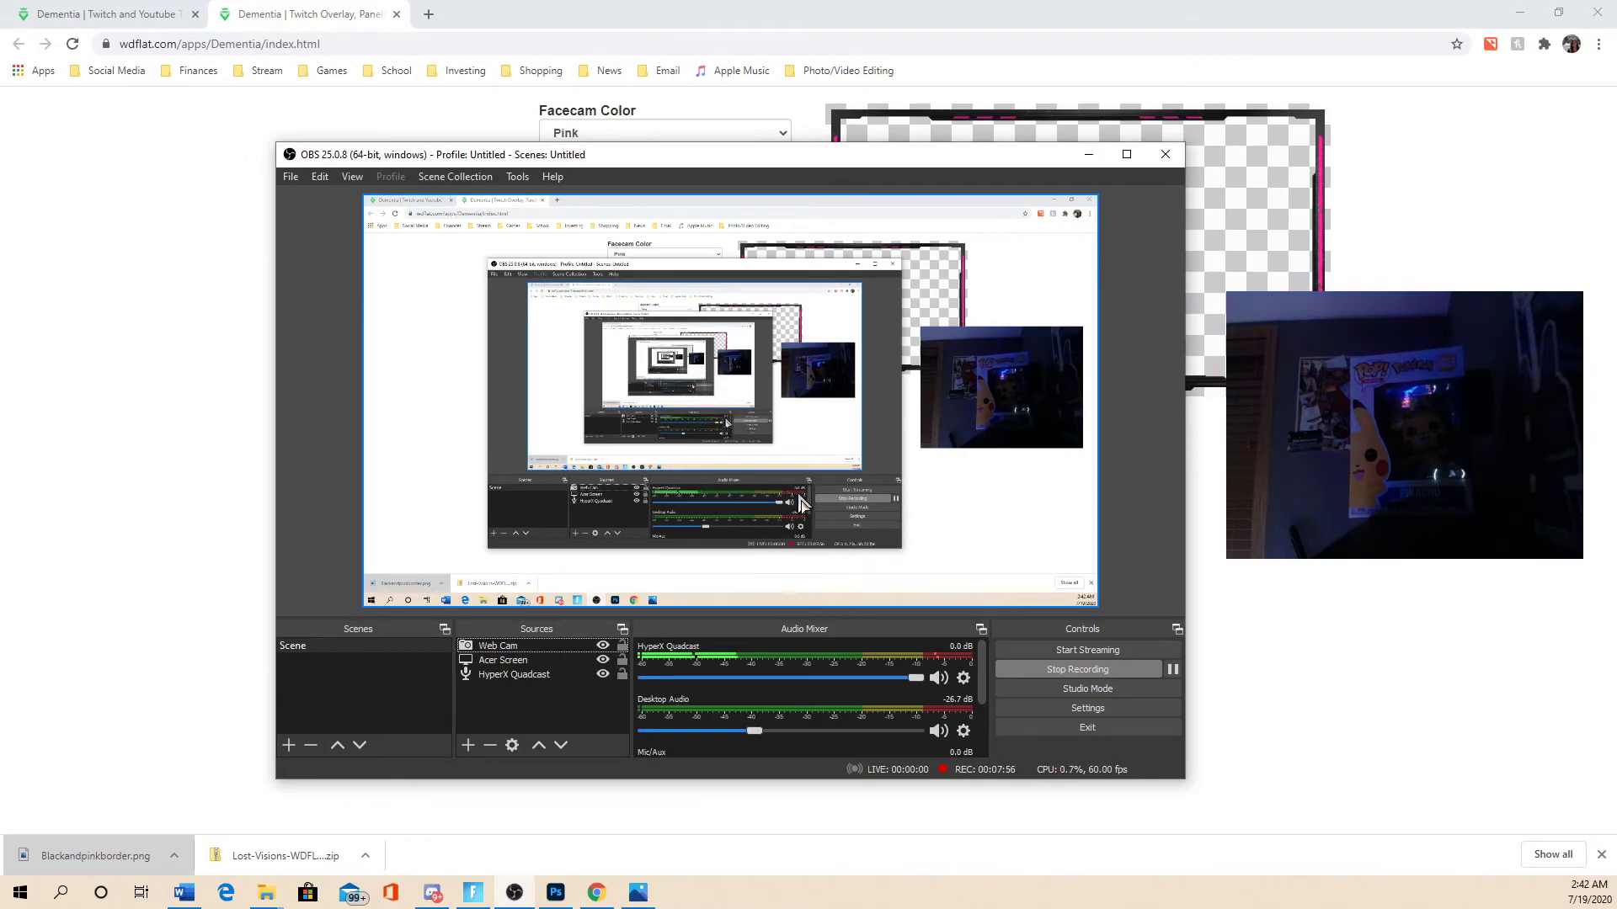
- Close the Photos window showing the downloaded border image
left_click(1520, 12)
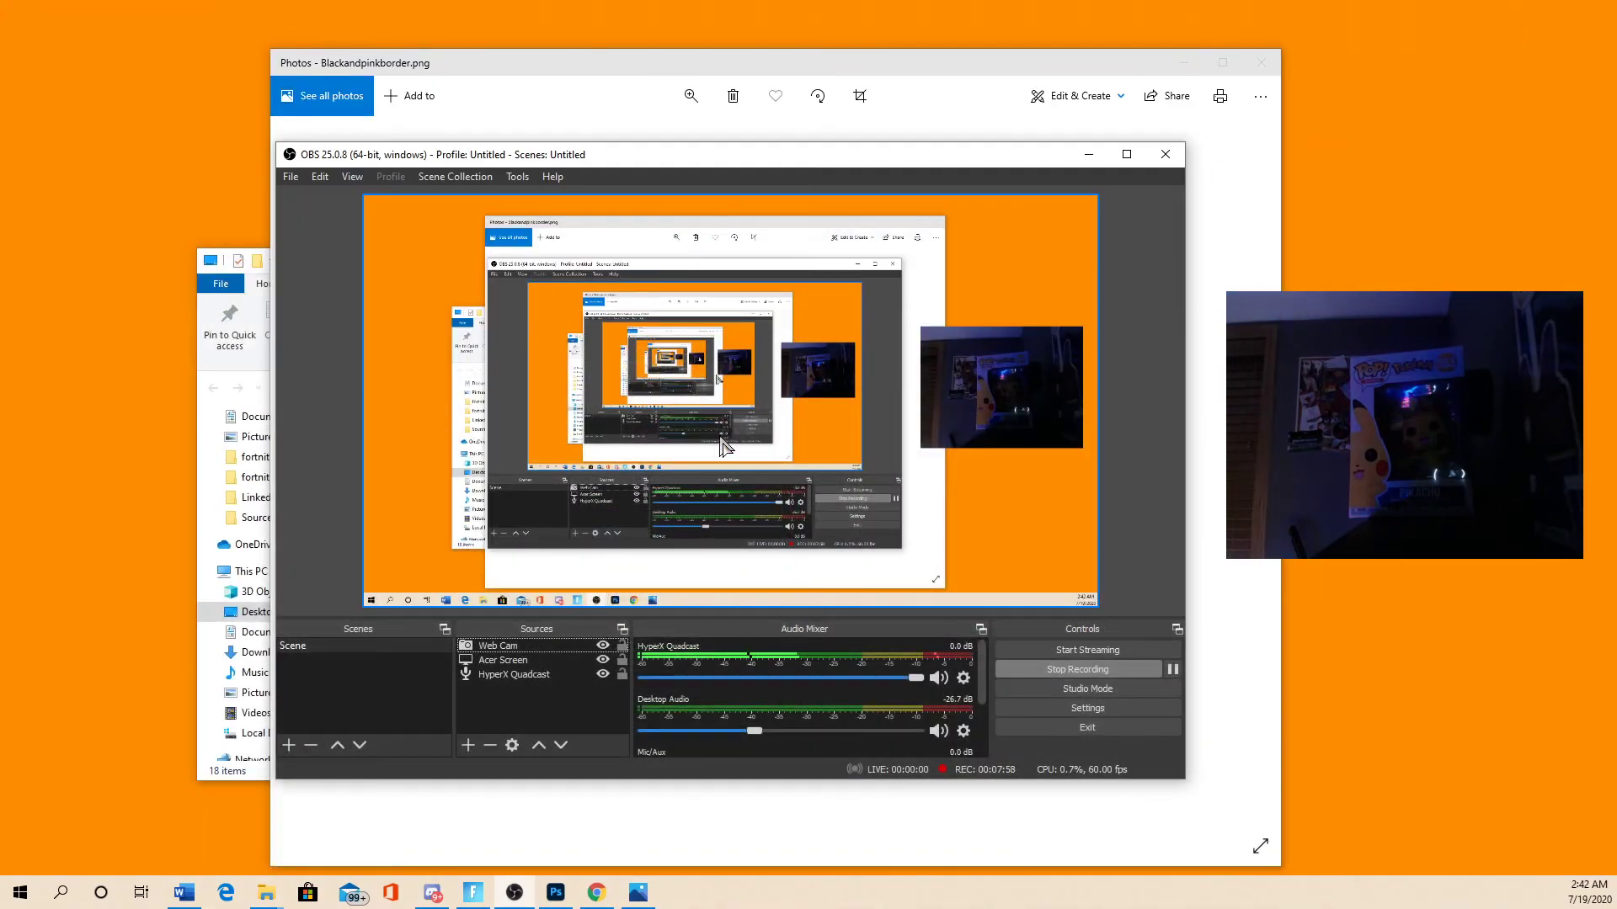
left_click(1221, 62)
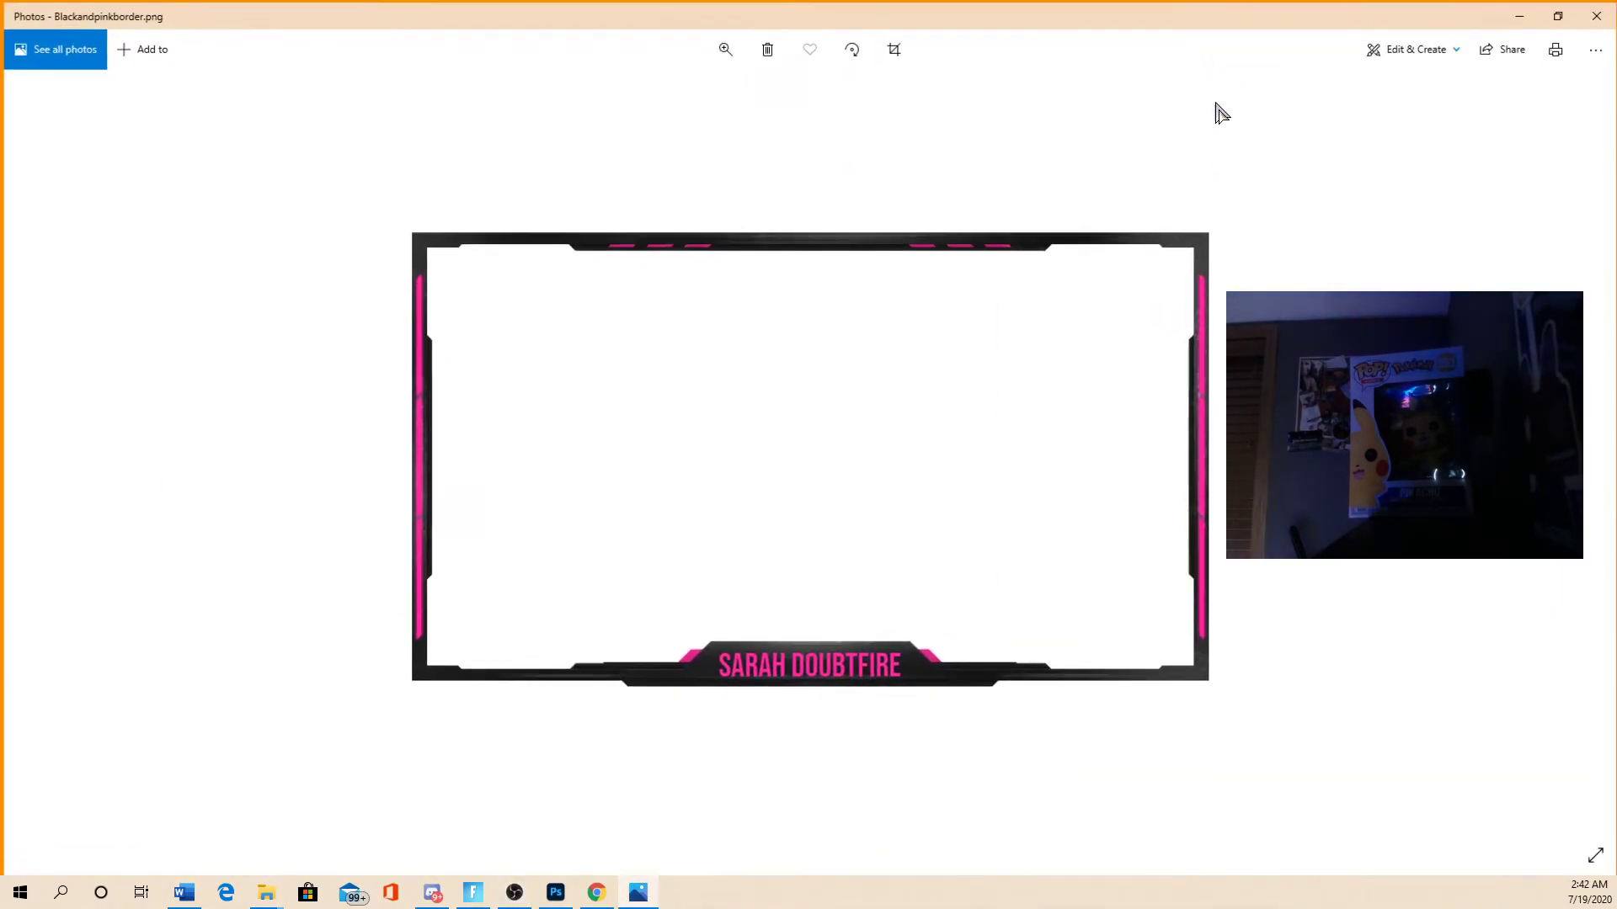
left_click(1597, 14)
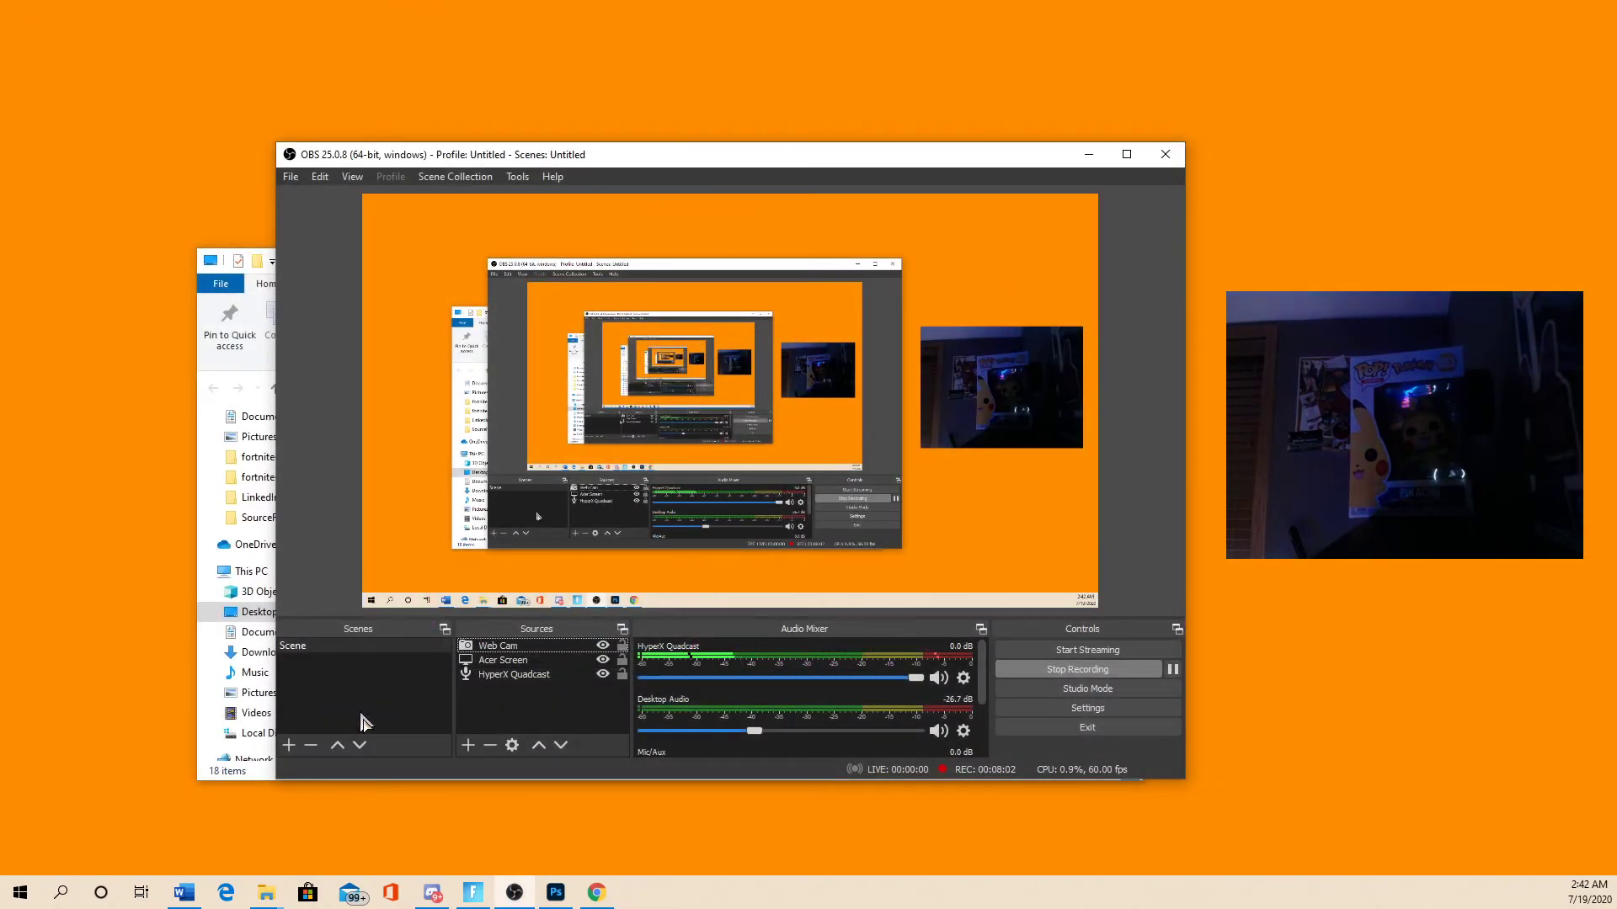
- Add an Image source named 'Web Cam Border' that loads Blackandpinkborder.png
left_click(468, 745)
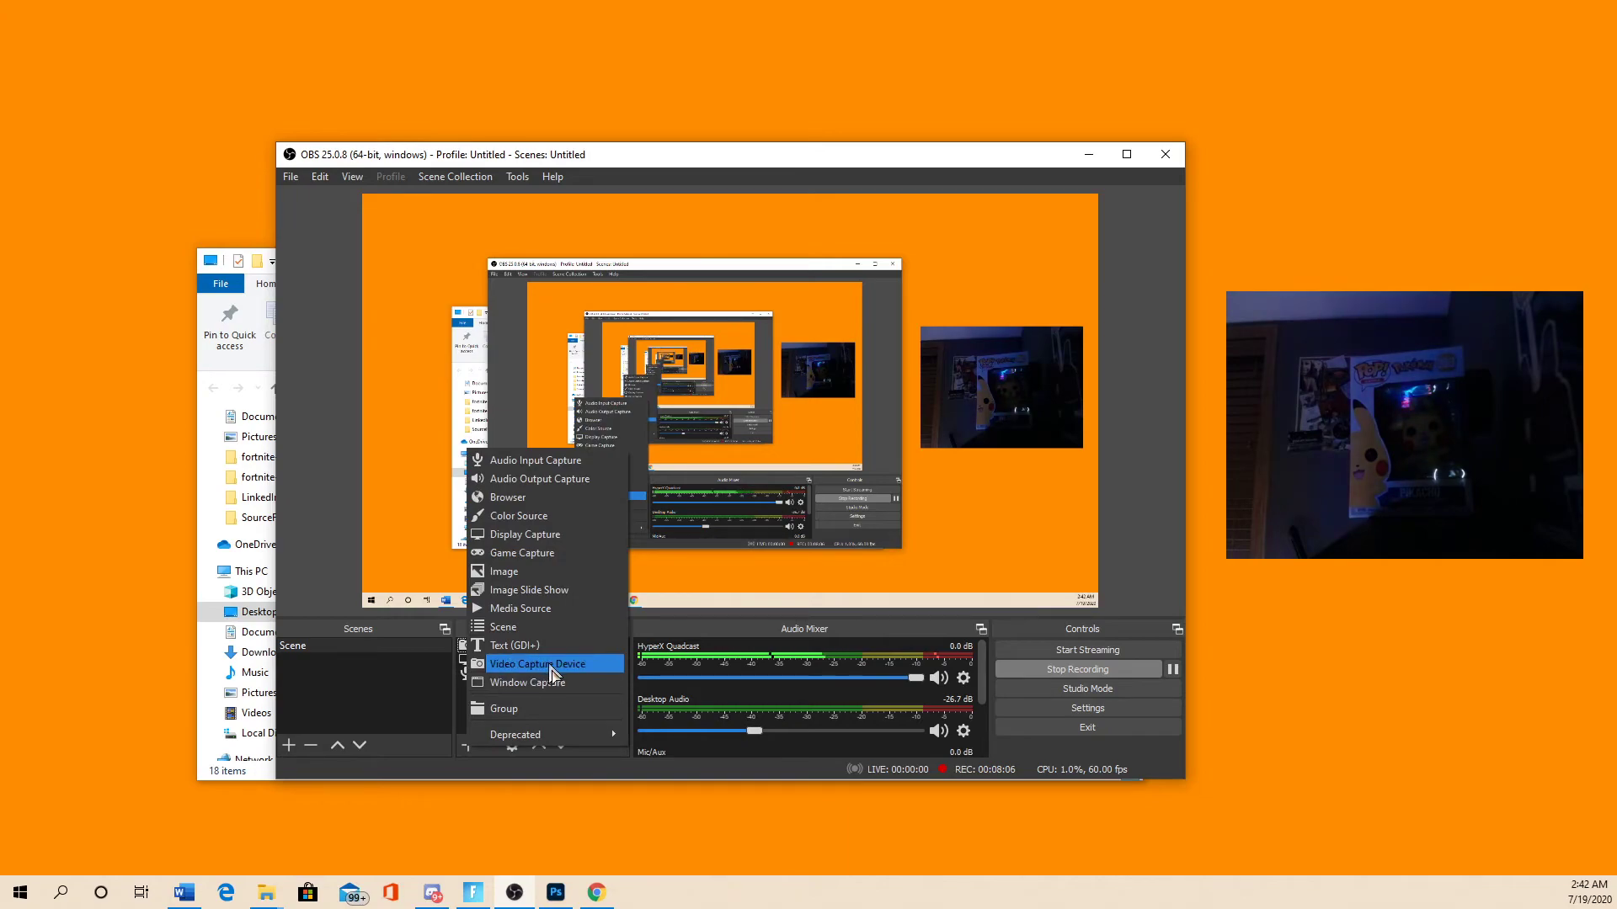
left_click(557, 572)
type("Web Cam Border")
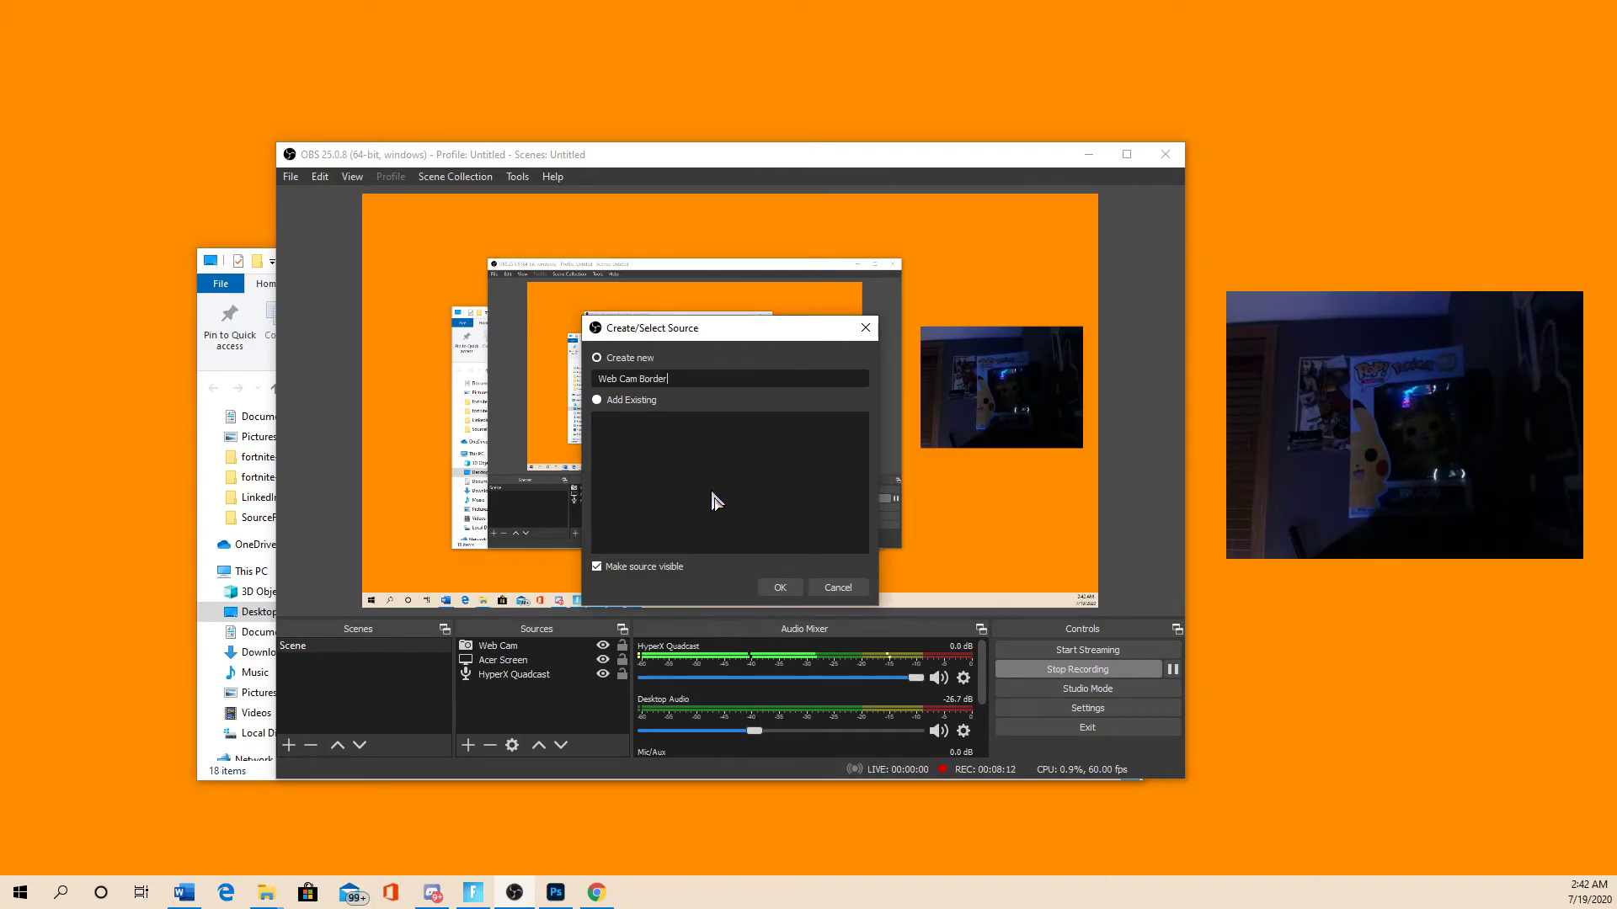
left_click(779, 587)
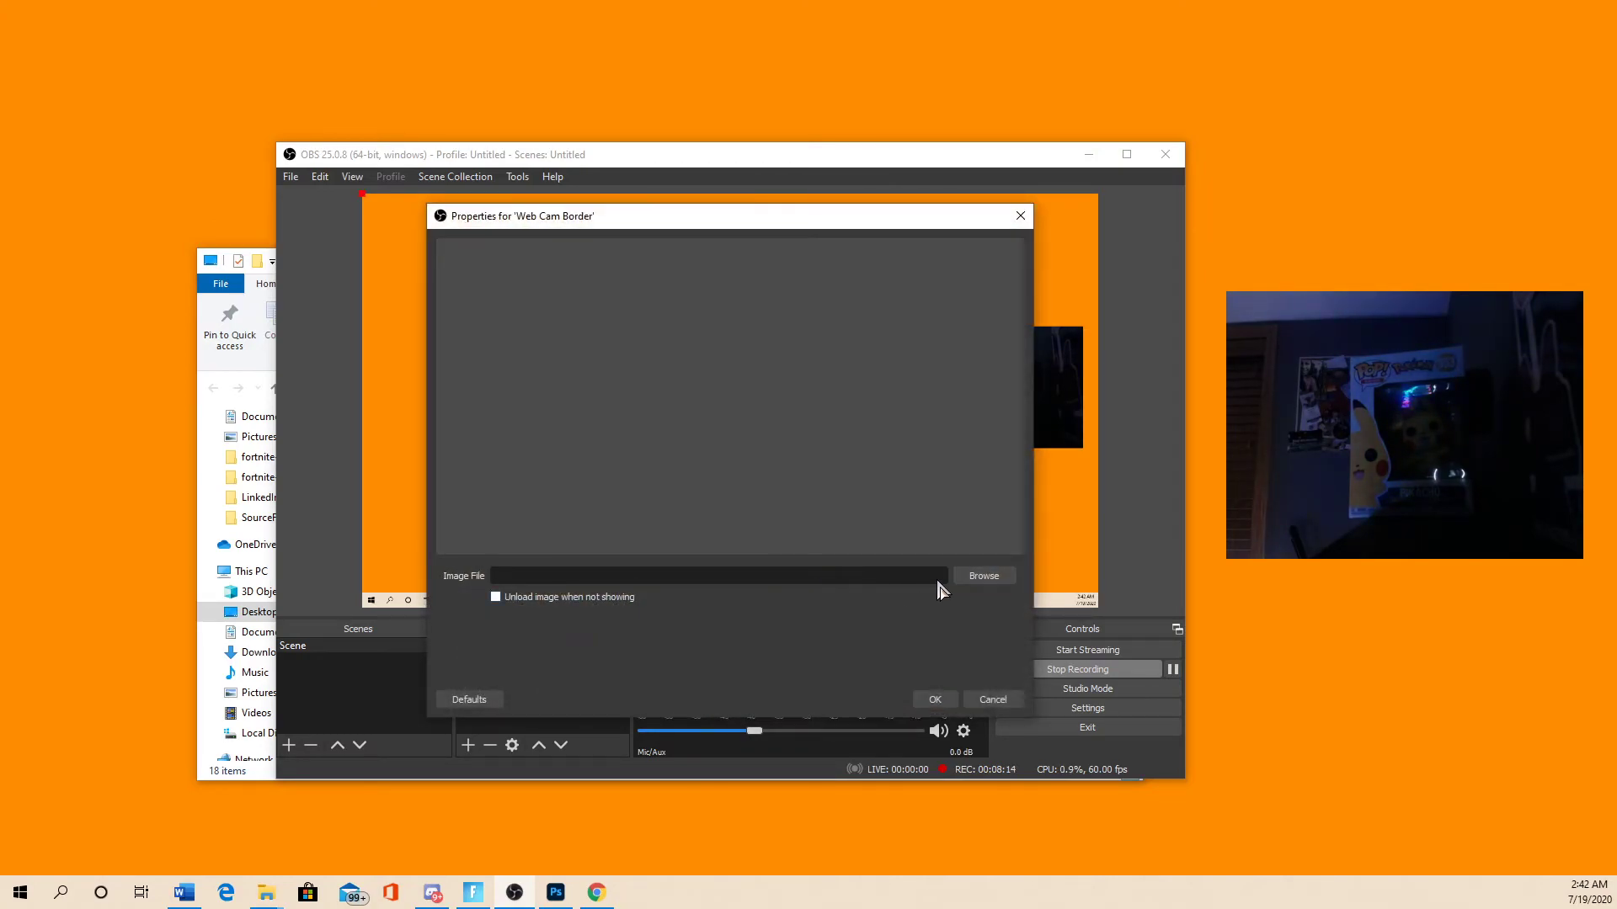
left_click(983, 576)
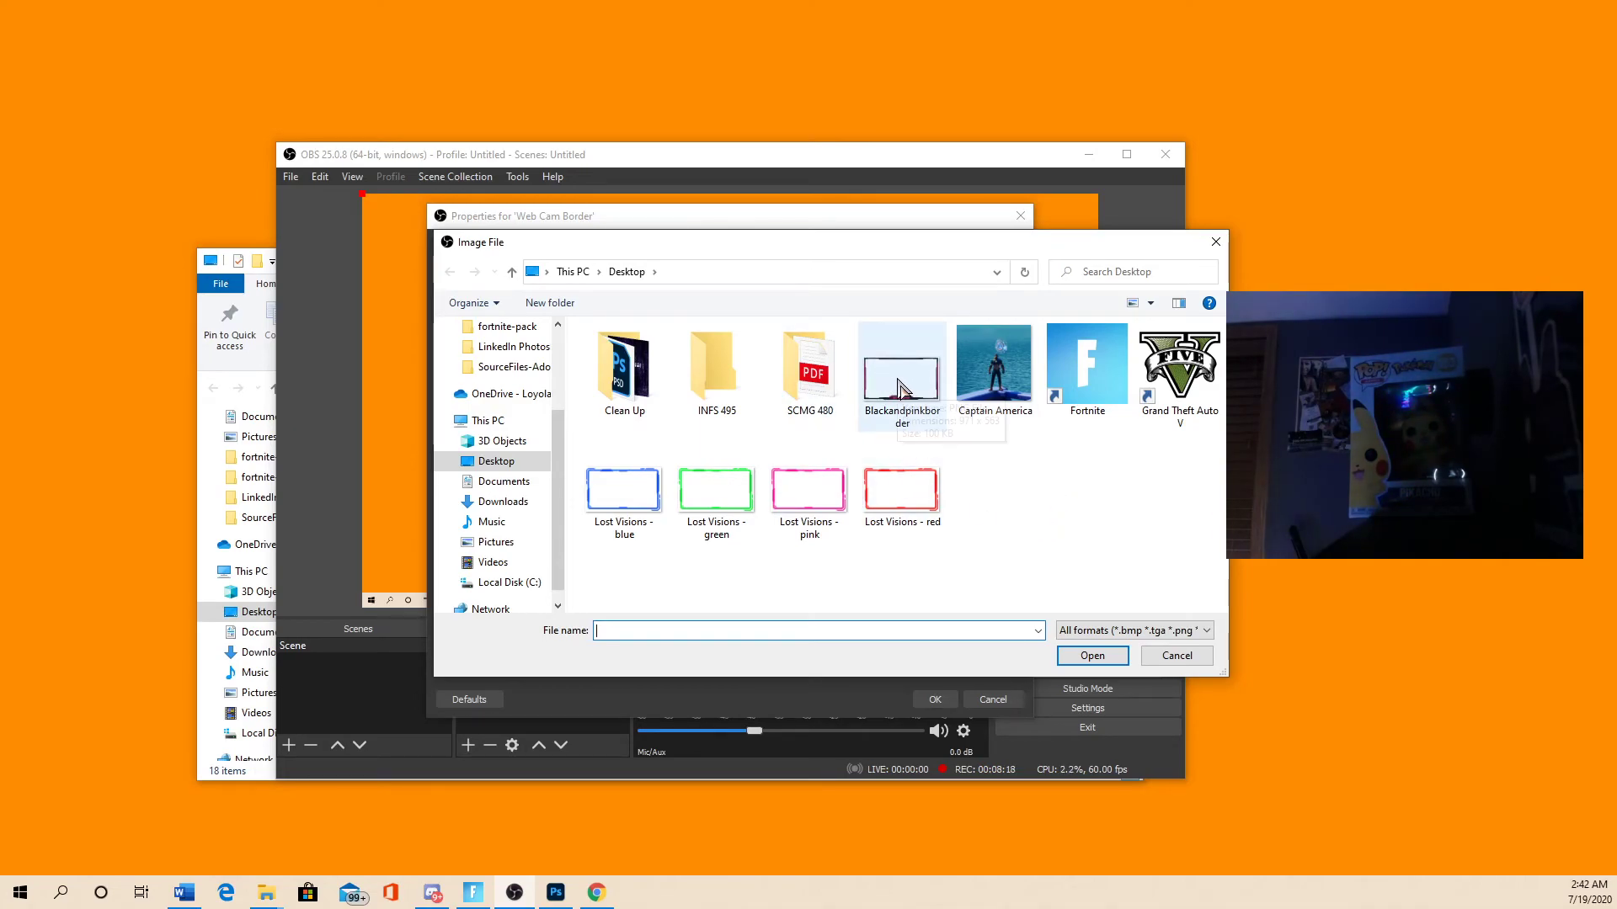
double_click(908, 399)
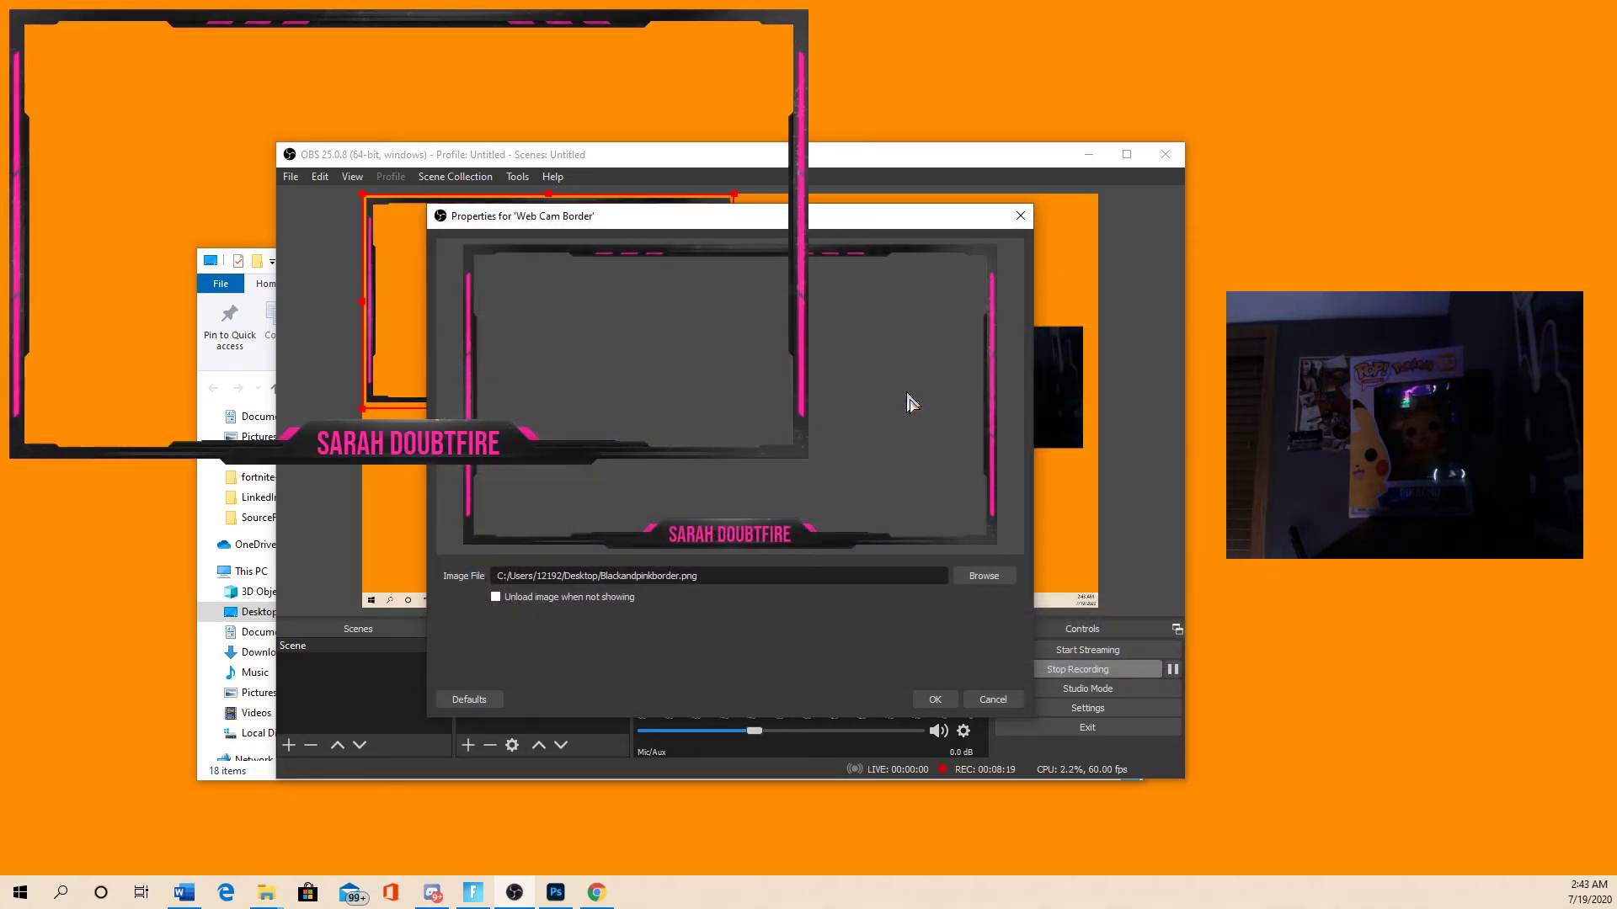
left_click(935, 698)
- Move the pink border to the preview's left side and widen it
left_click_drag(568, 412, 960, 476)
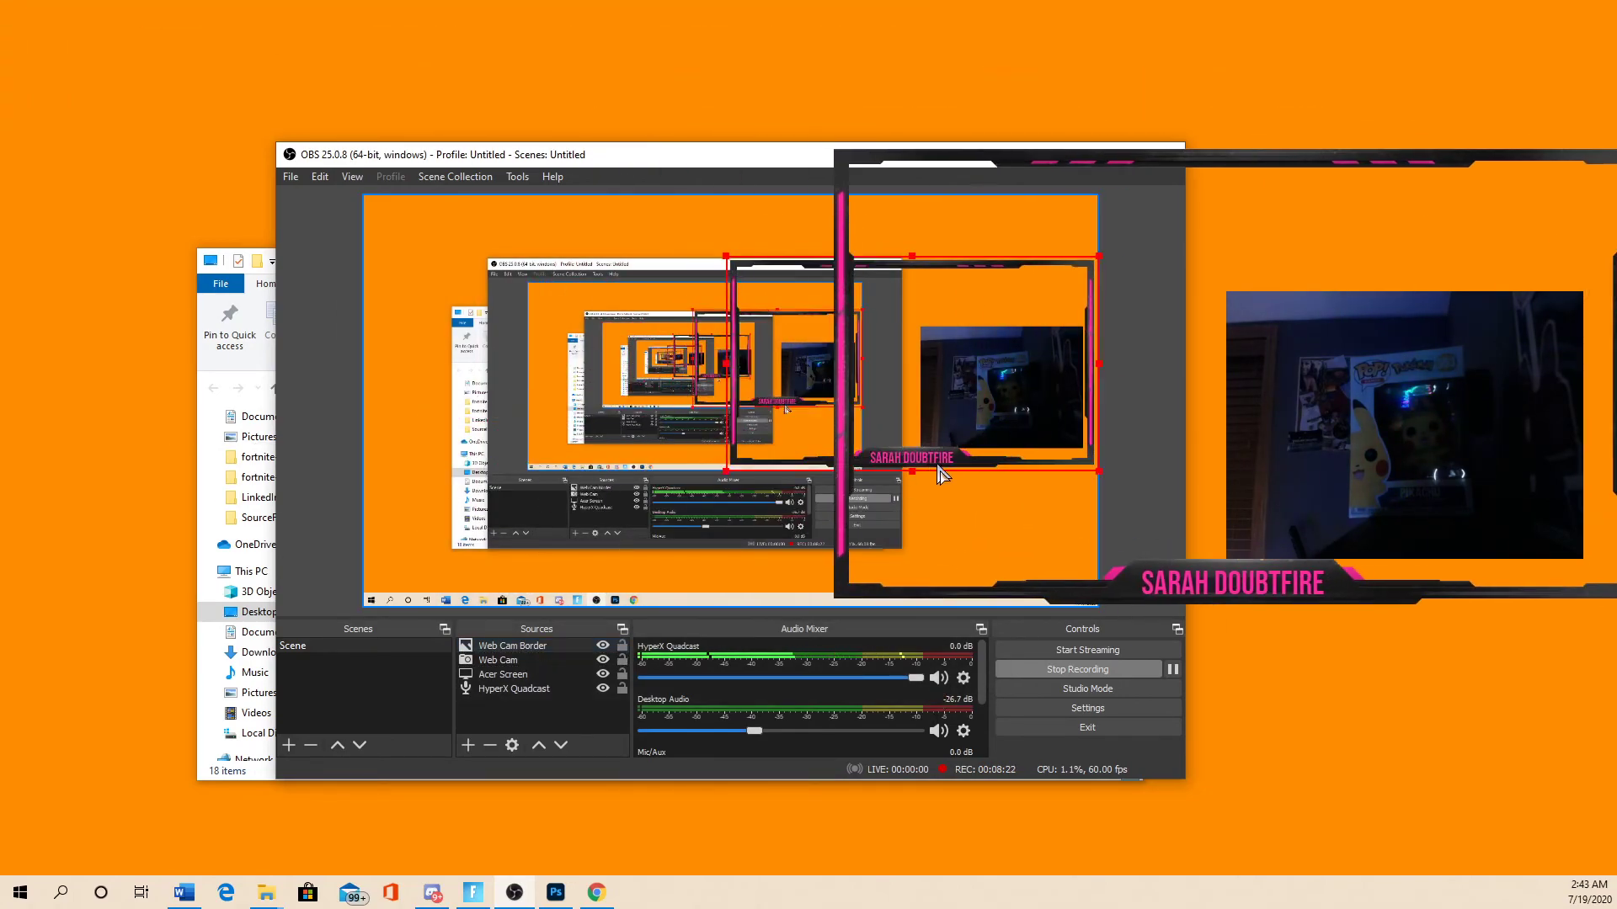
mouse_move(755, 485)
left_mouse_down()
mouse_move(885, 469)
mouse_move(975, 422)
mouse_move(888, 447)
mouse_move(921, 470)
left_mouse_up()
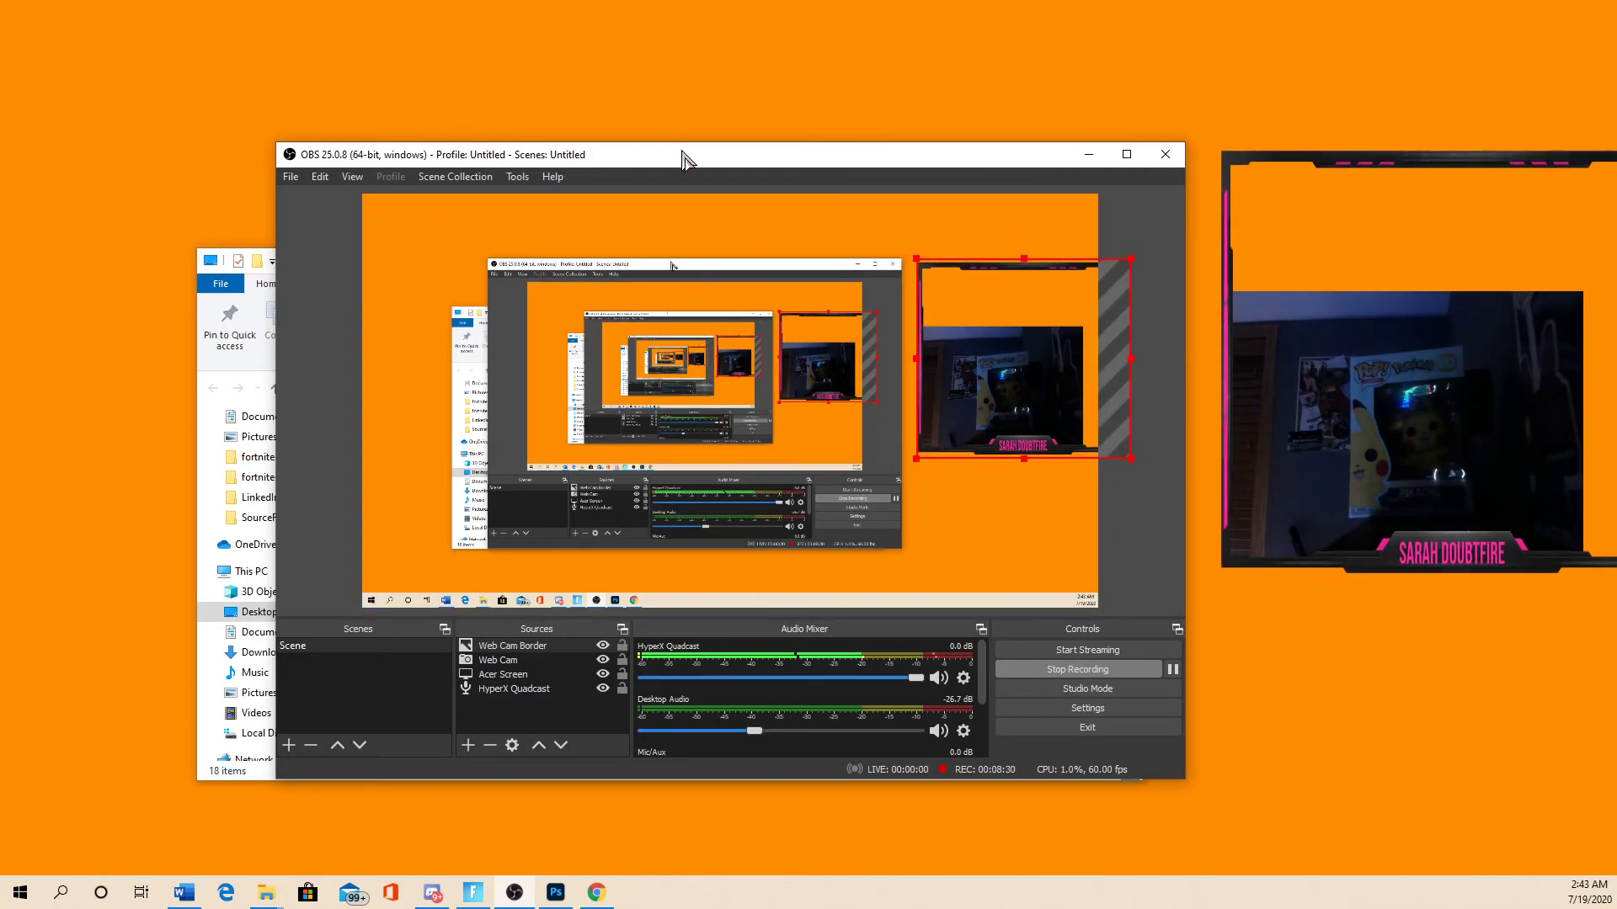
left_click_drag(682, 160, 1024, 79)
left_click(707, 260)
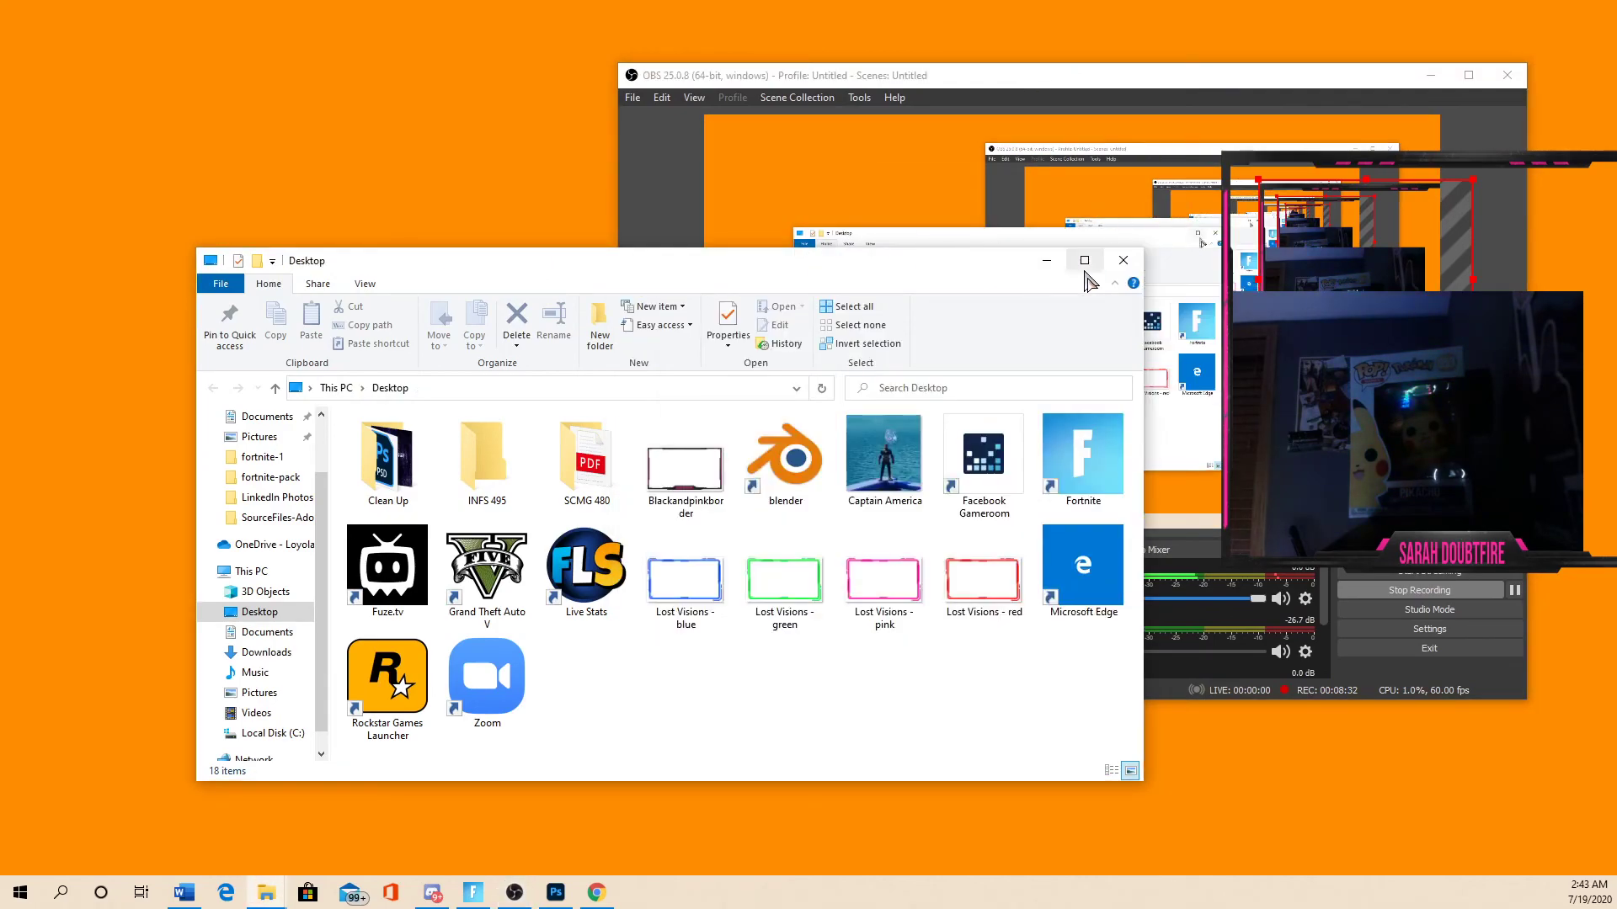
left_click(1046, 261)
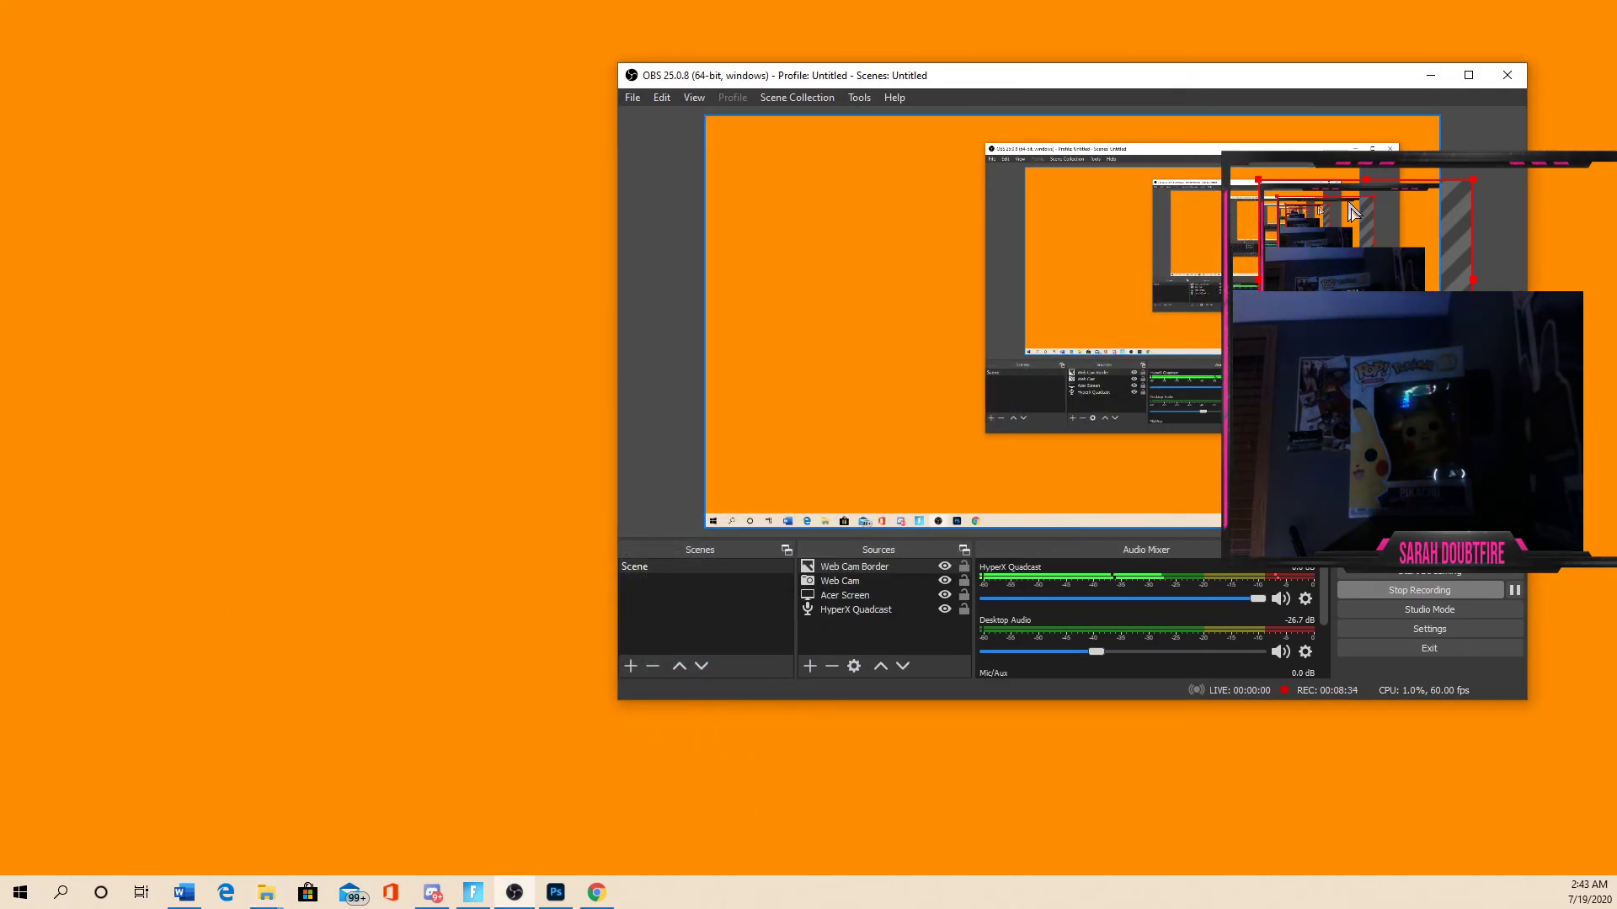
left_click_drag(1352, 210, 812, 350)
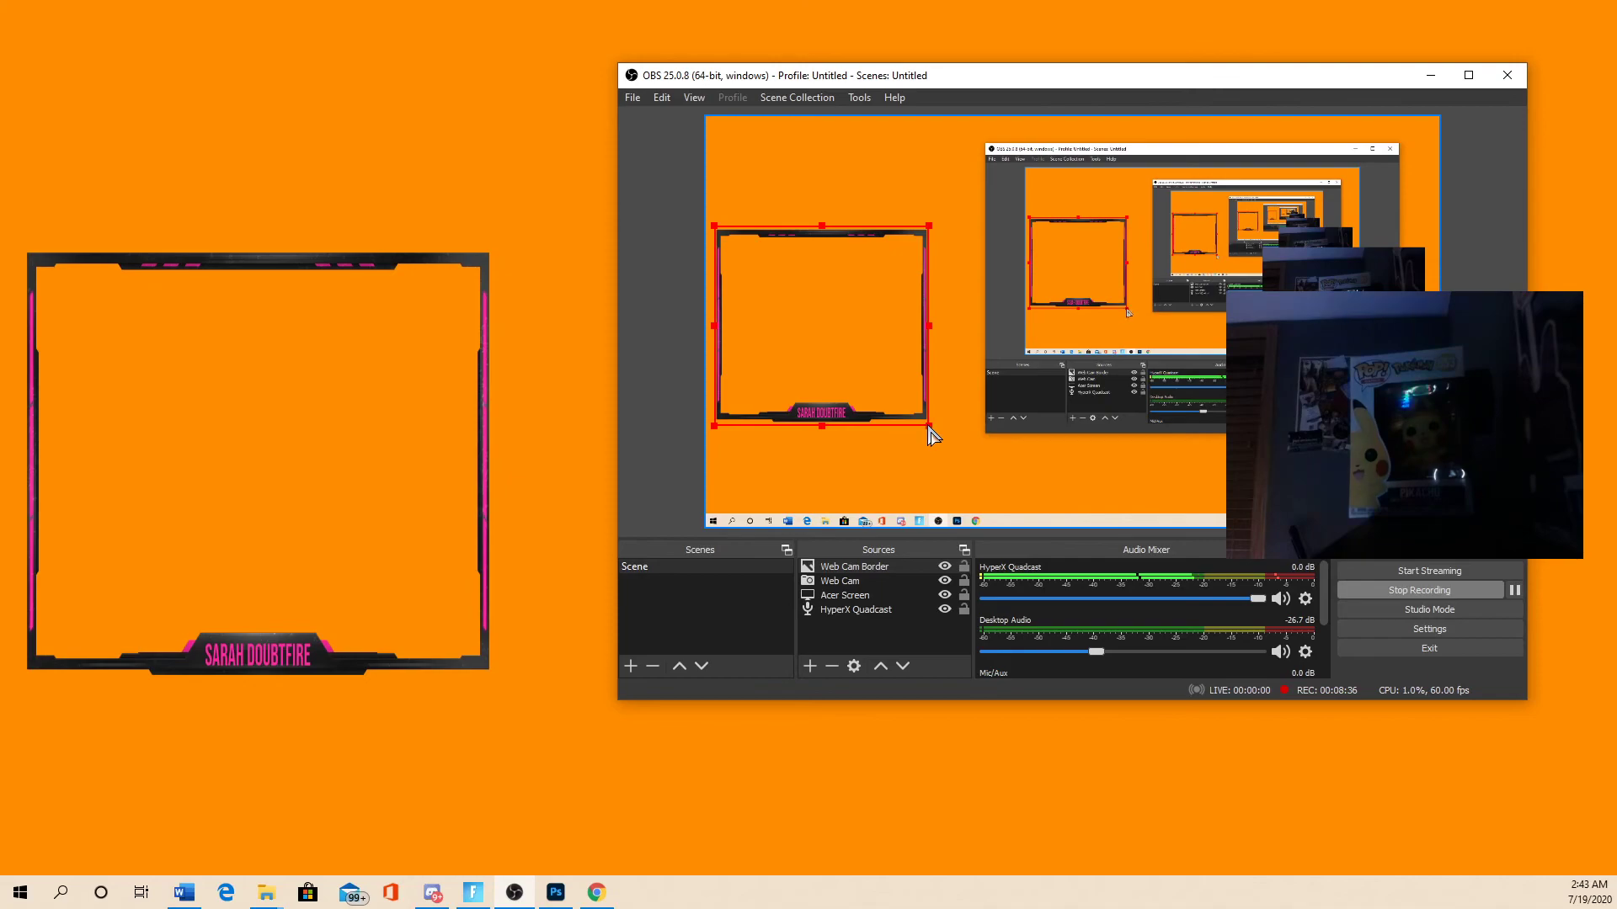
left_click_drag(930, 434, 949, 376)
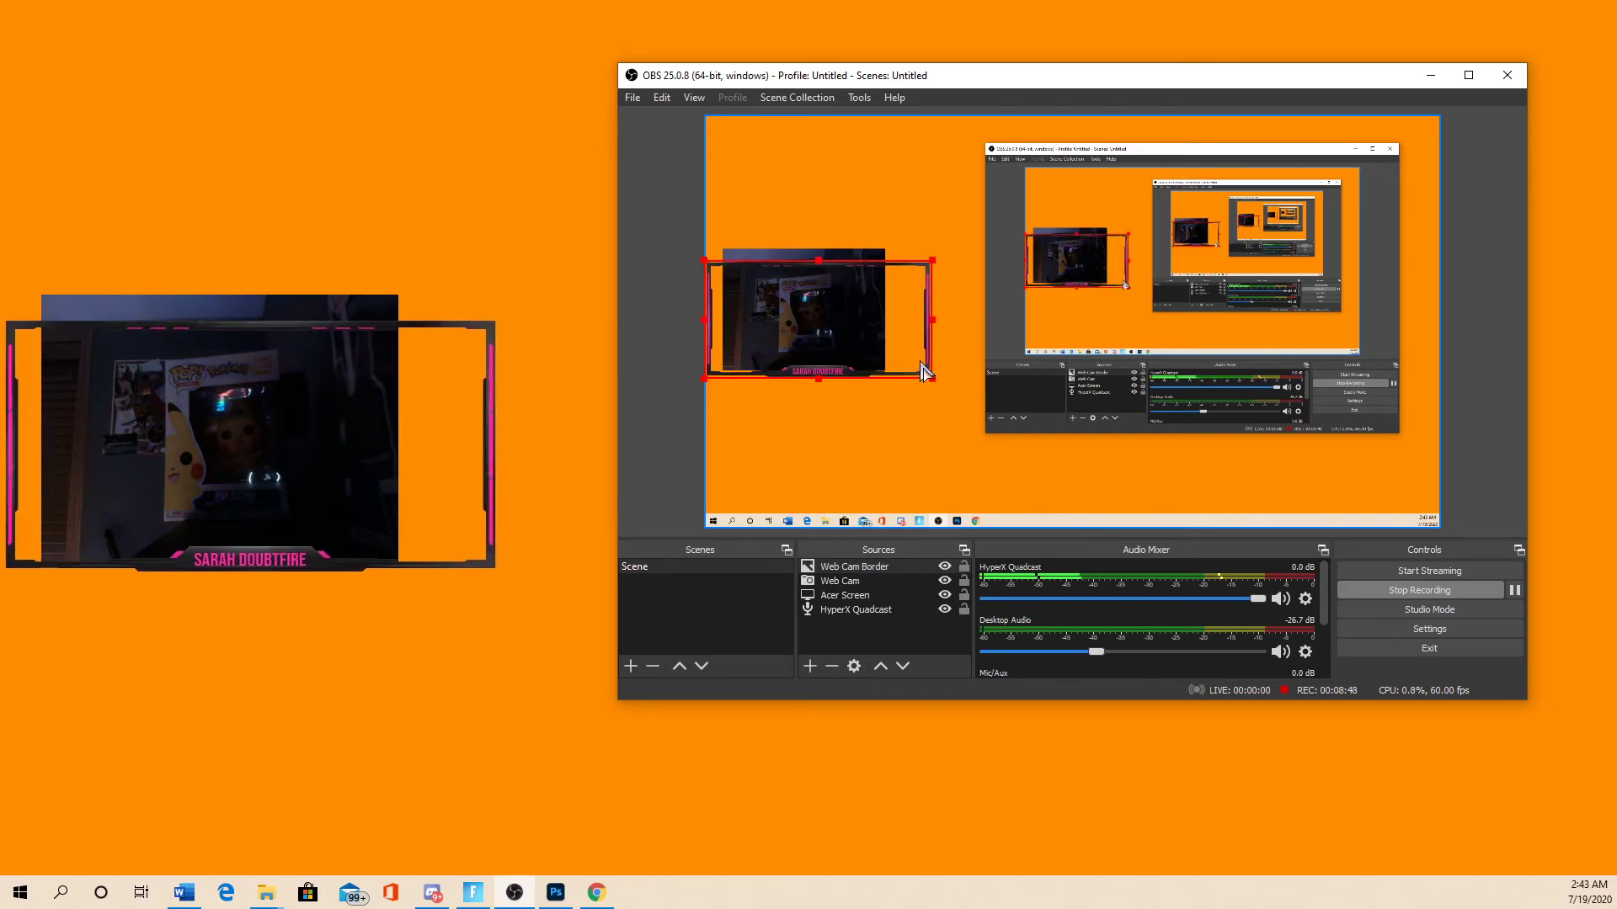
- Fine-tune the border's position and size, then lower and enlarge the webcam to fill it
key("Left")
key("Left")
key("Left")
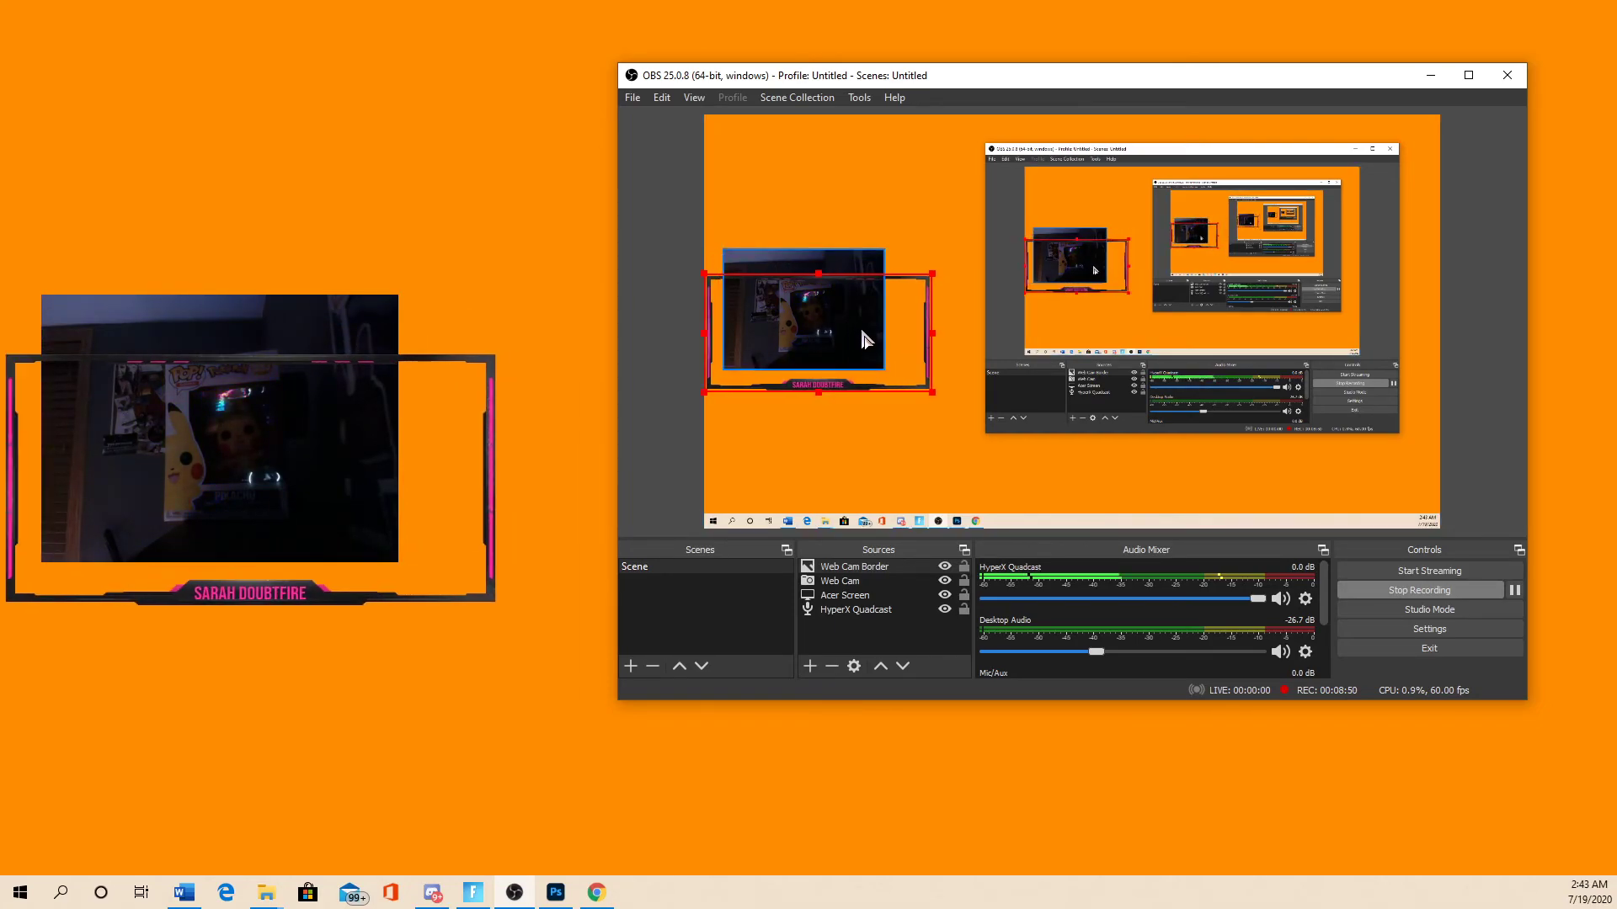
left_click_drag(886, 364, 928, 390)
left_click_drag(856, 343, 855, 353)
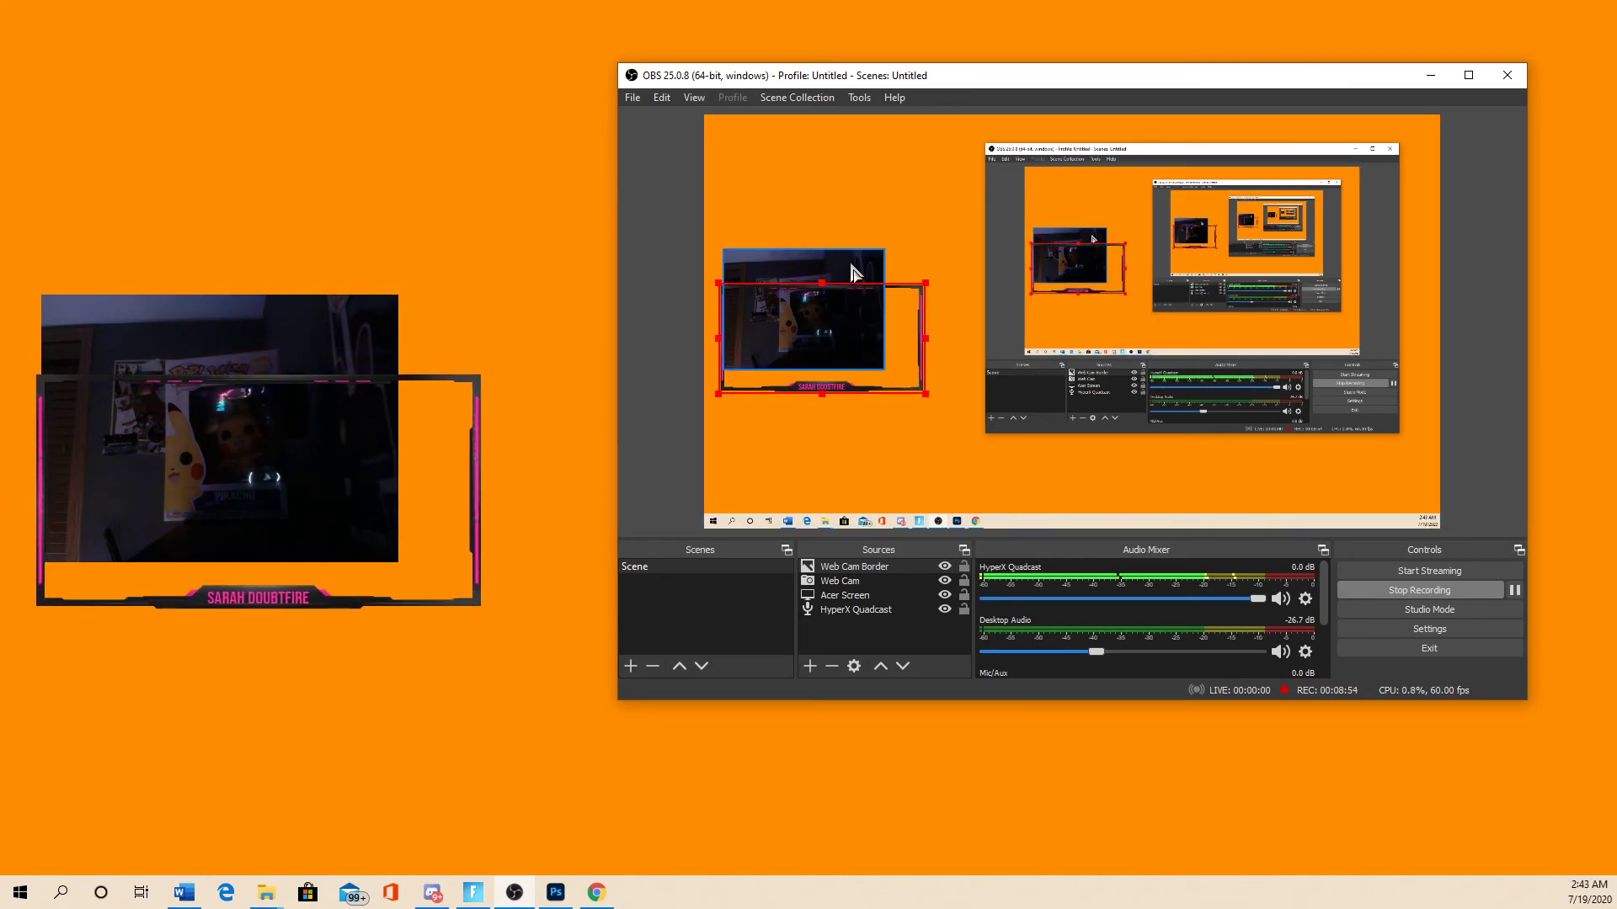
left_click_drag(855, 269, 858, 308)
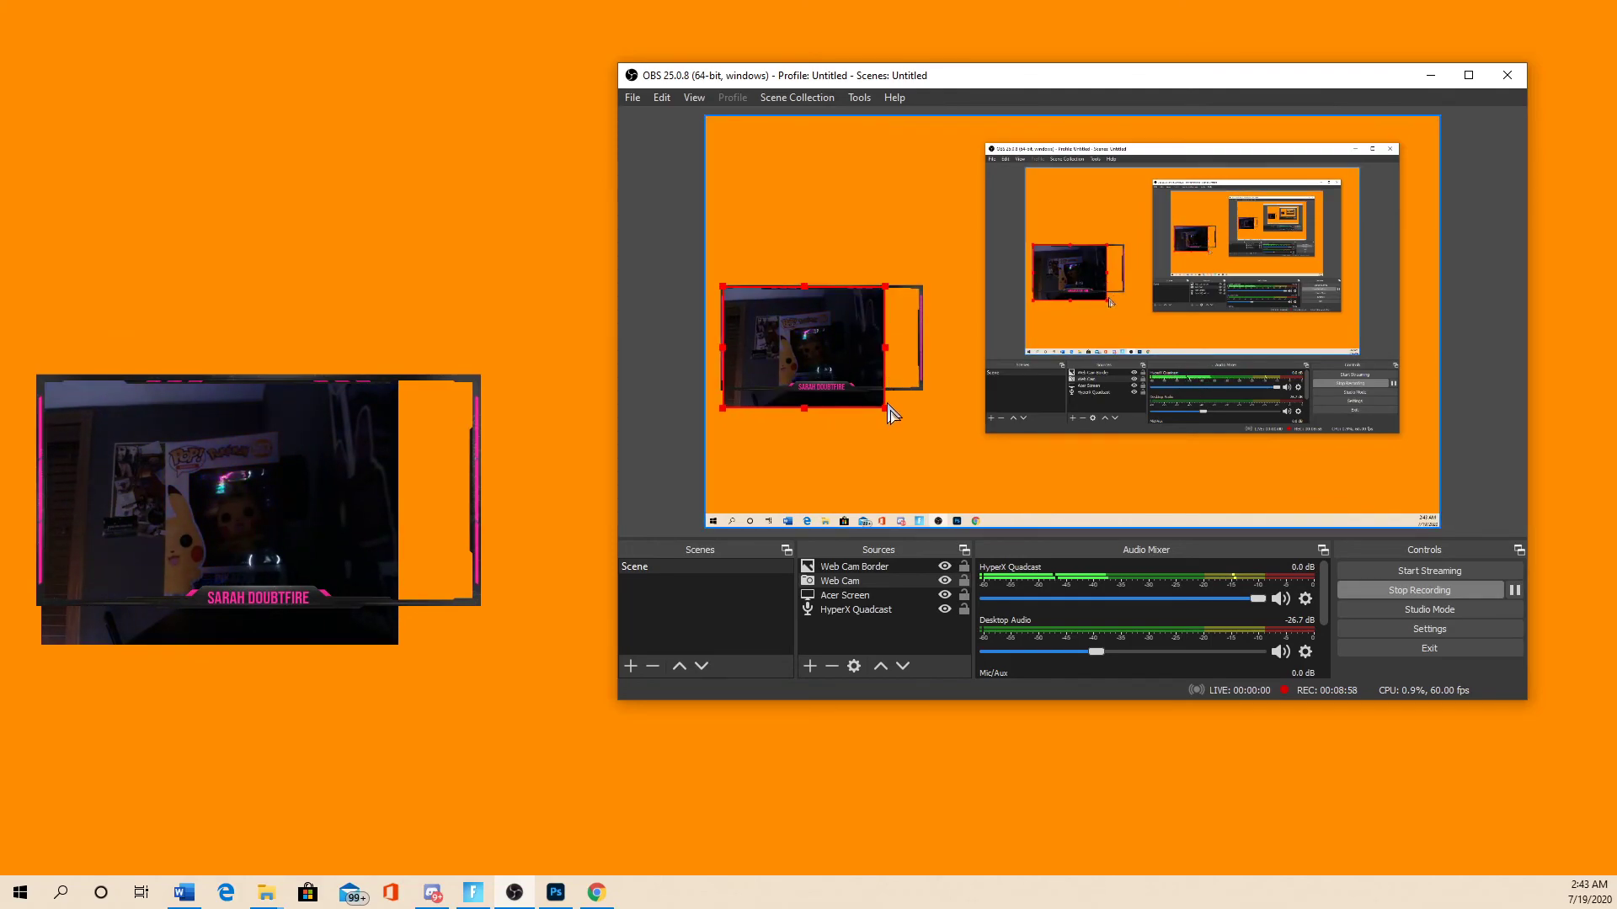
left_click_drag(887, 410, 922, 406)
left_click(929, 430)
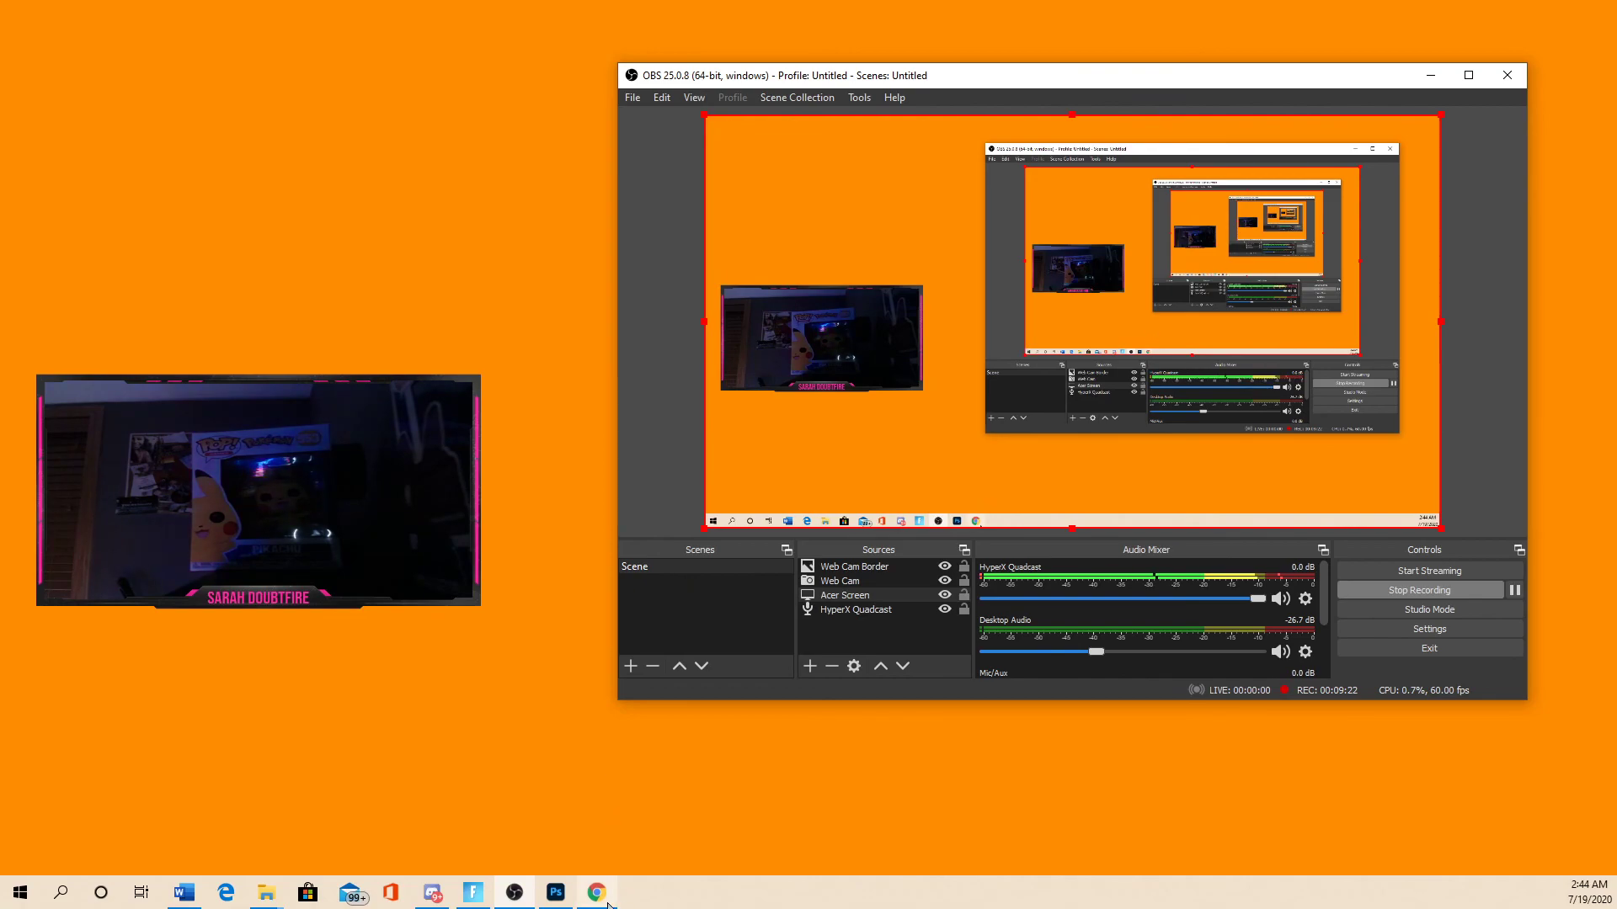
left_click(596, 892)
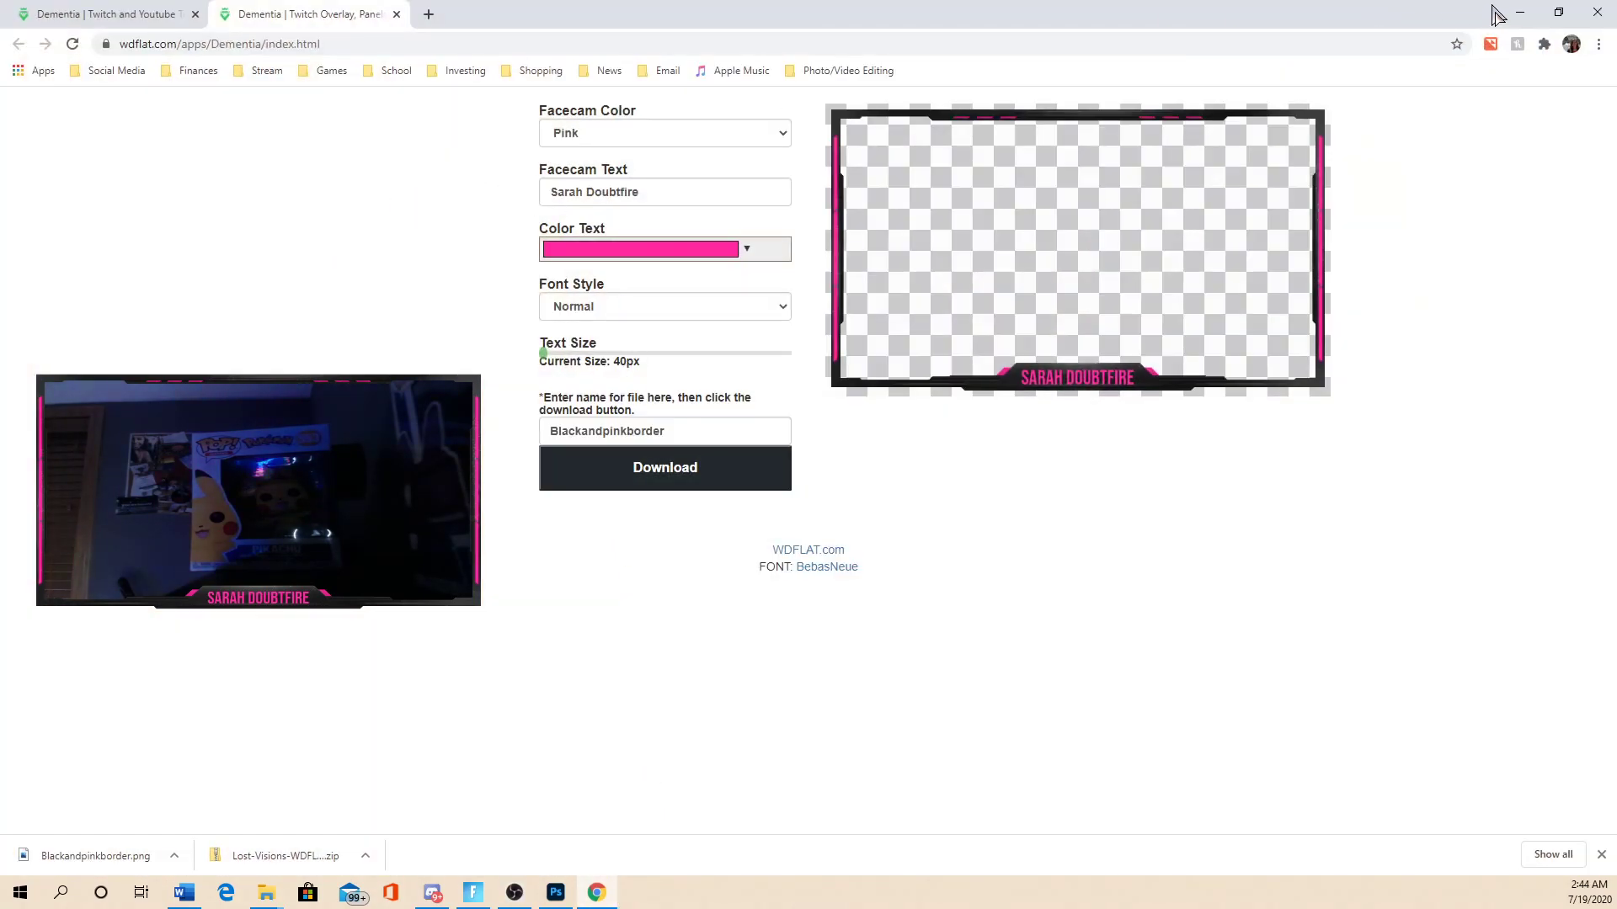
left_click(1558, 13)
left_click(1144, 16)
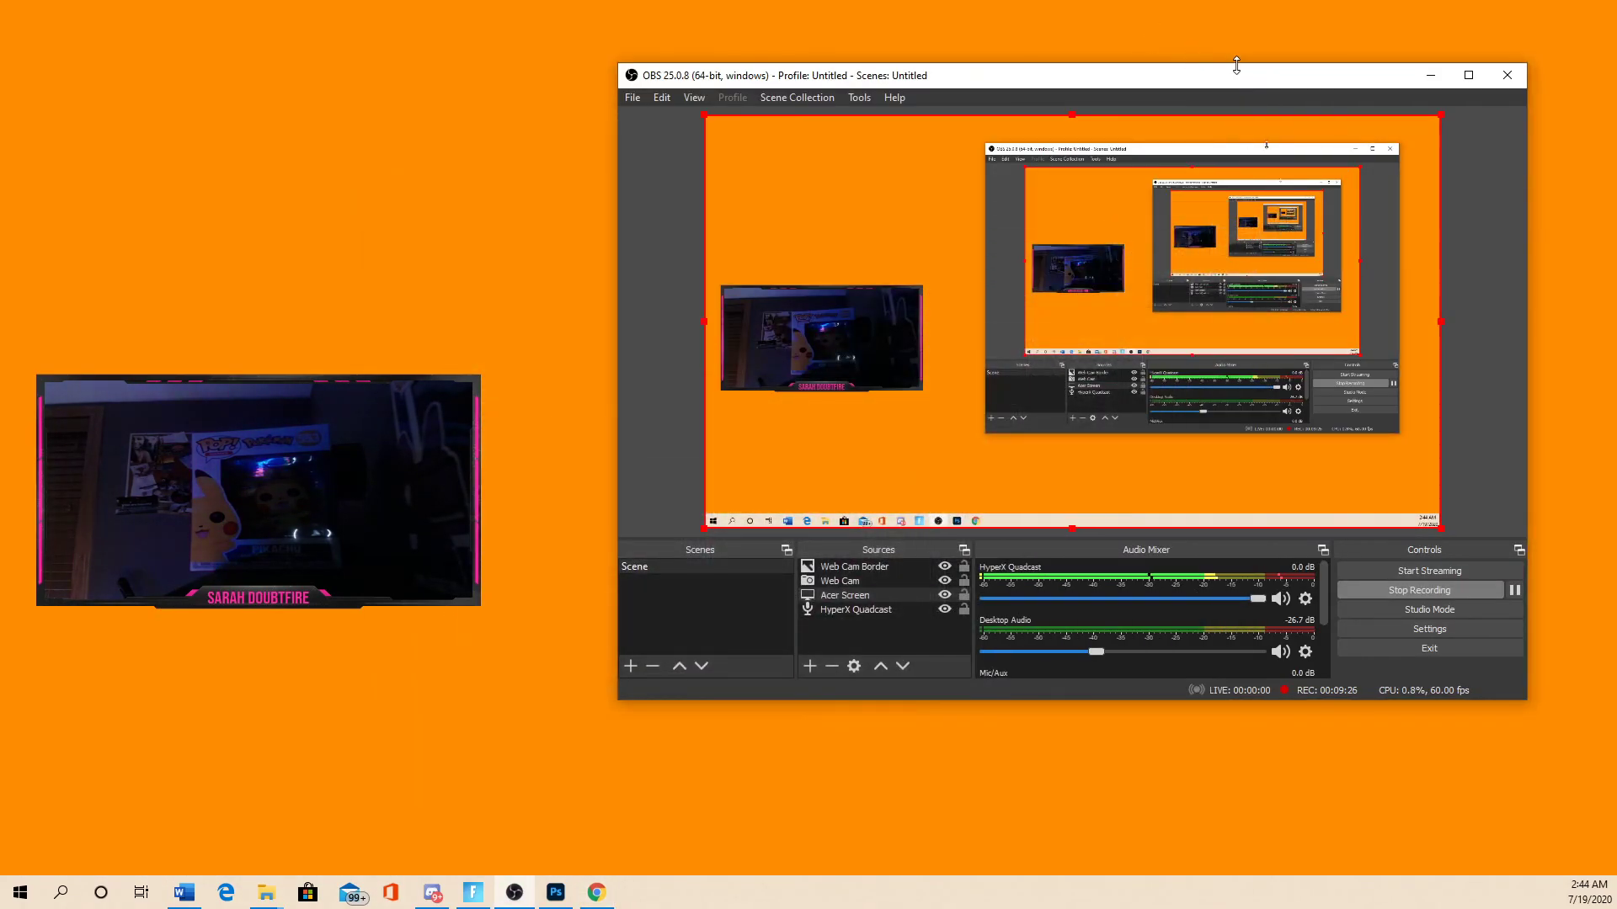
left_click_drag(1237, 66, 956, 104)
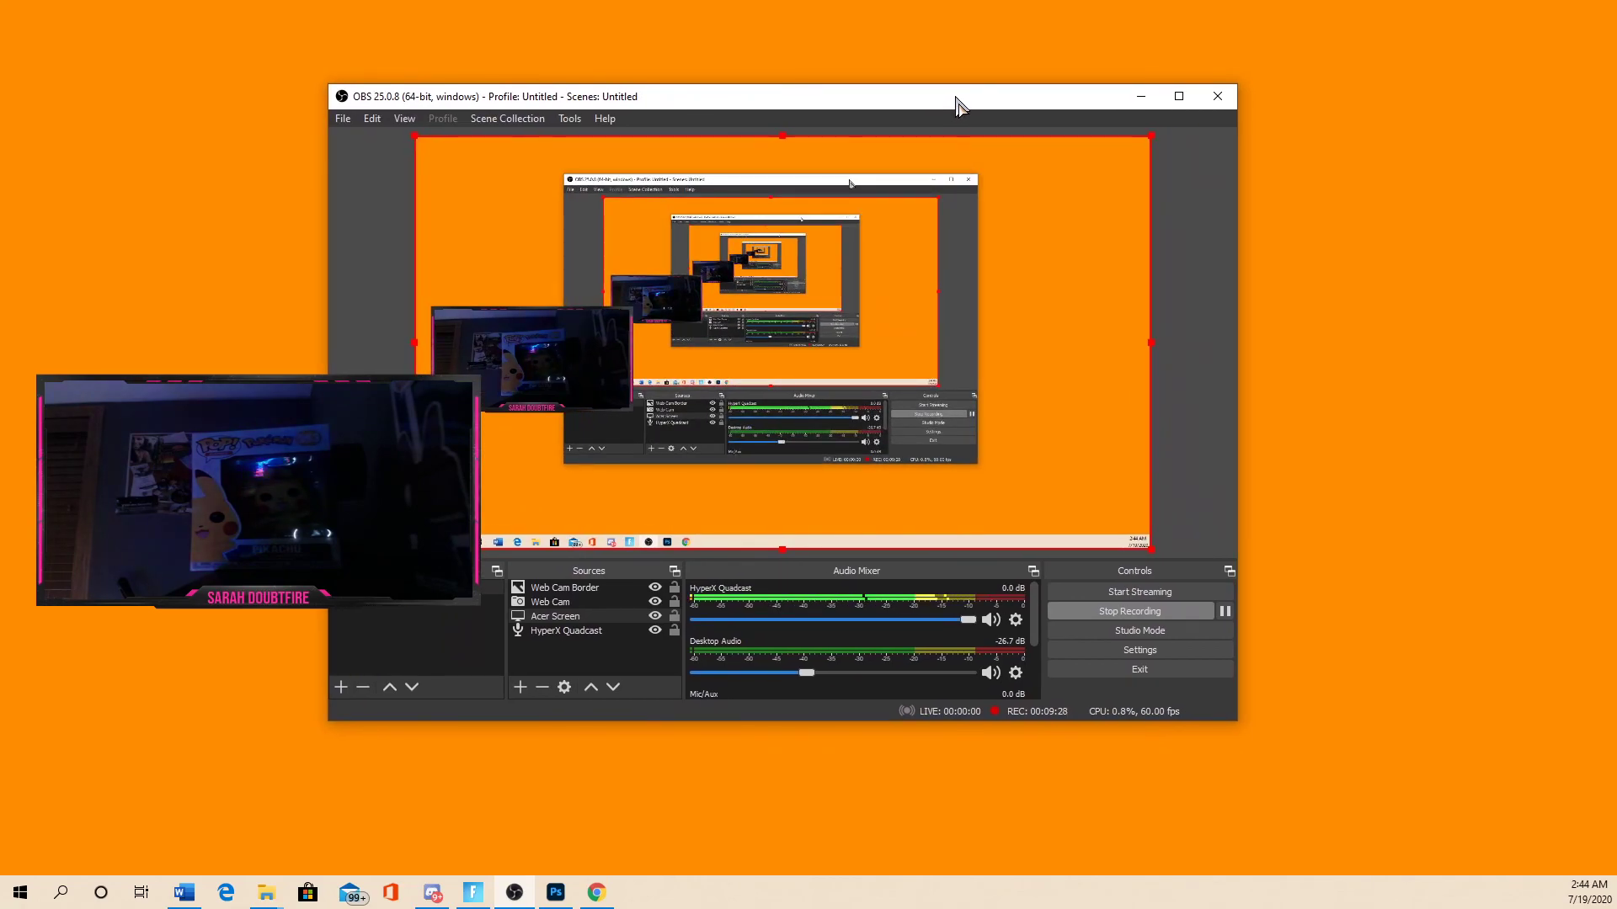